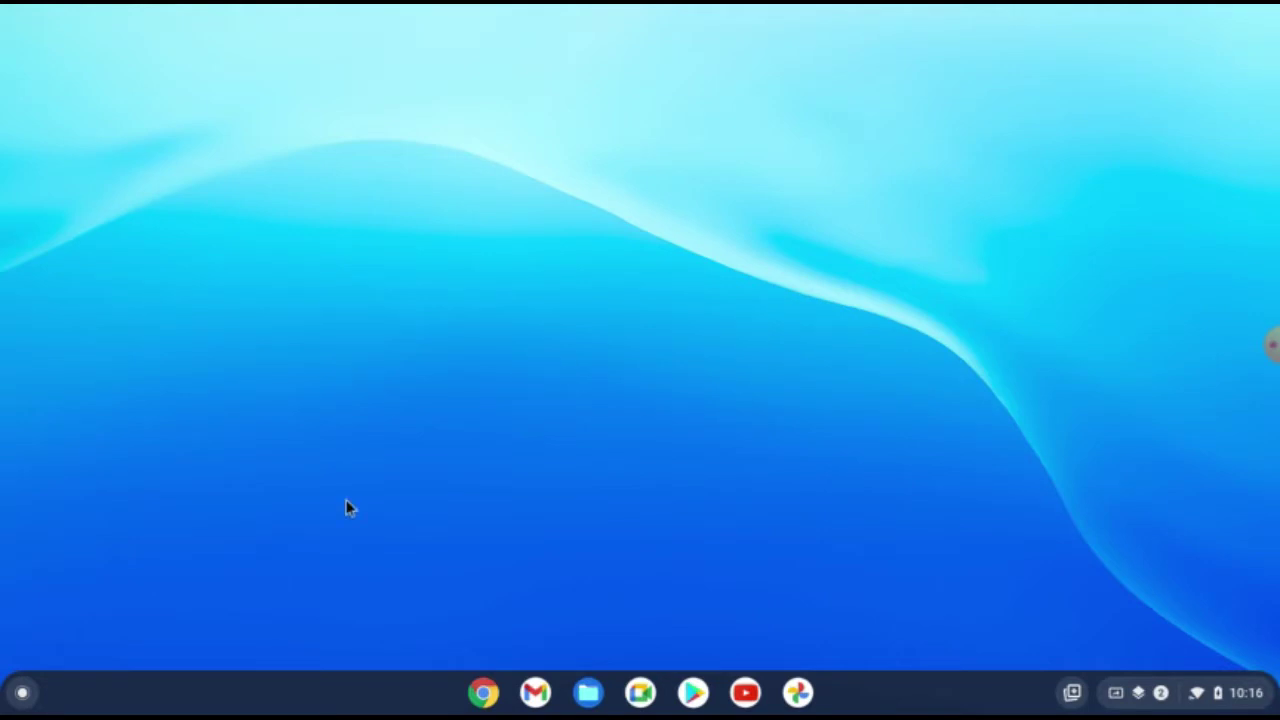
Find the Linux development environment in the Chromebook's Settings and start its setup.
click(22, 692)
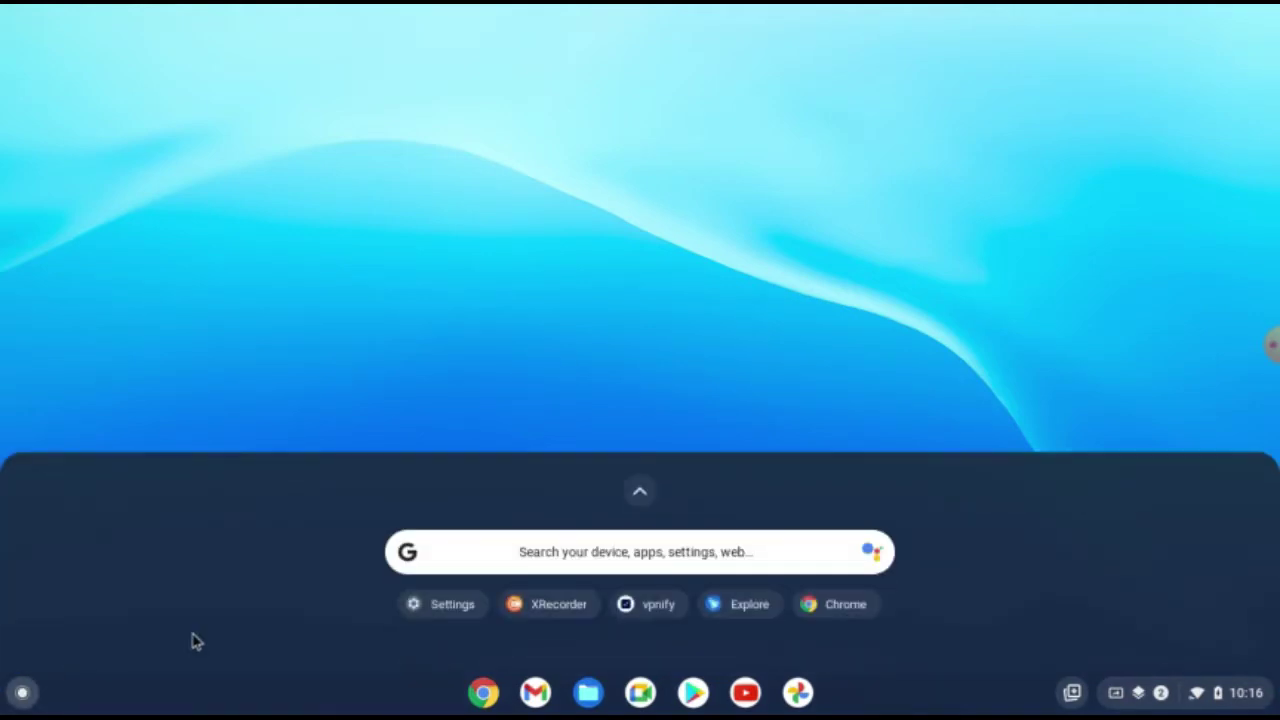
click(462, 607)
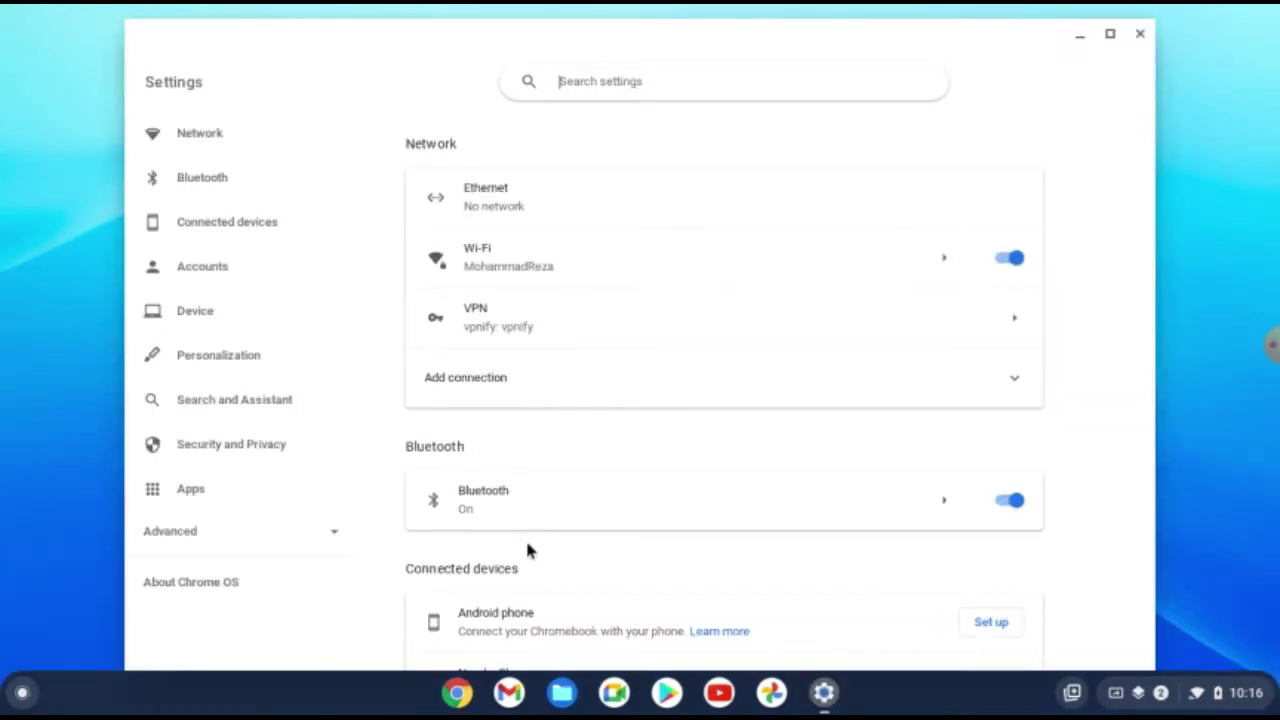
text(linux)
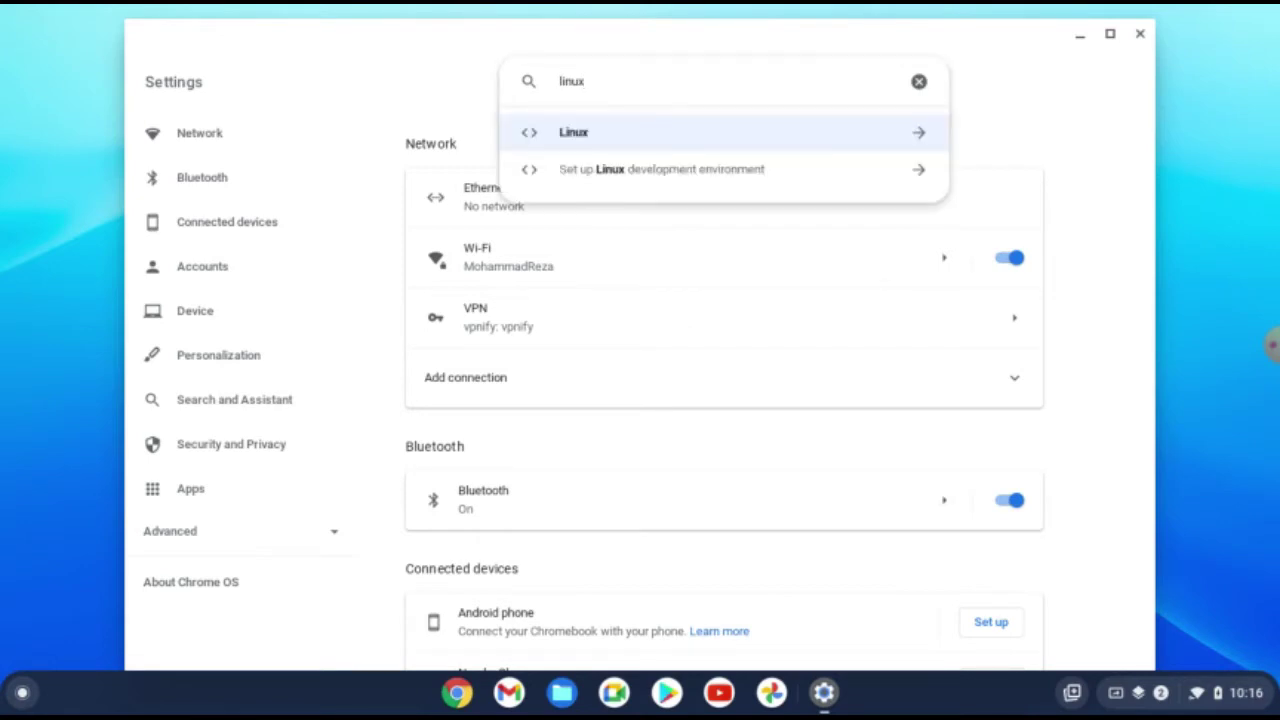
click(582, 138)
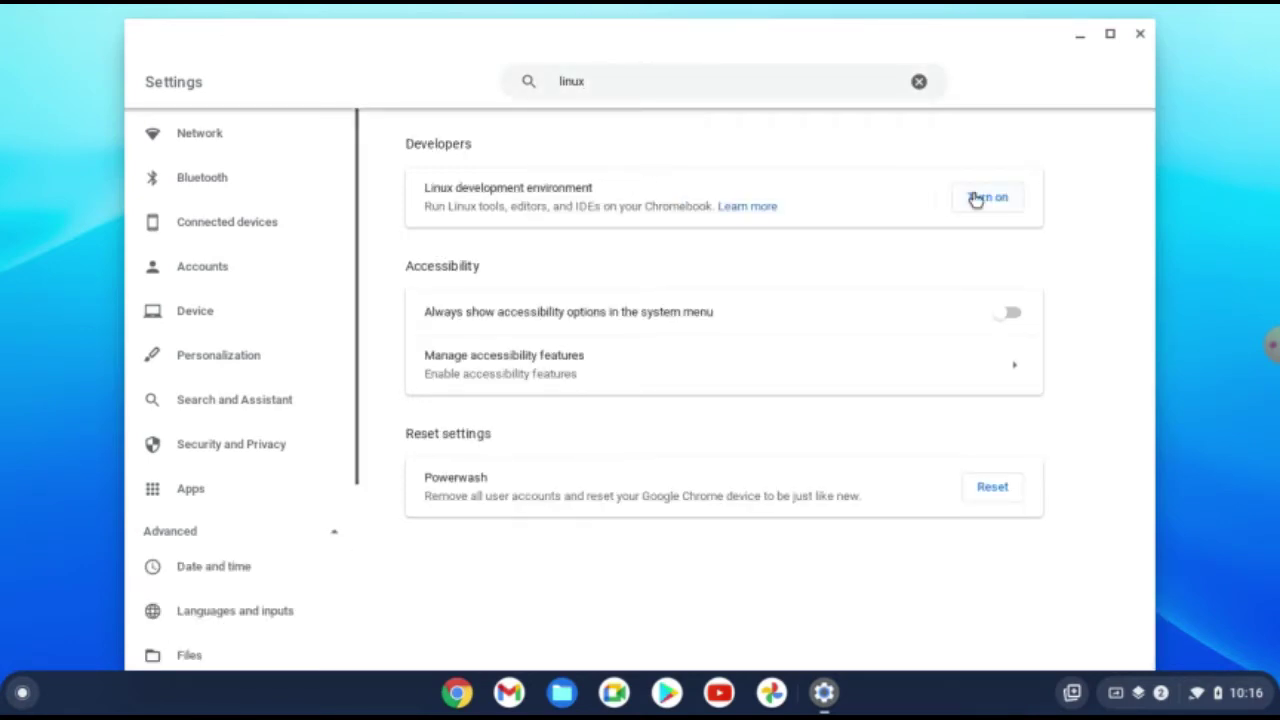
click(988, 200)
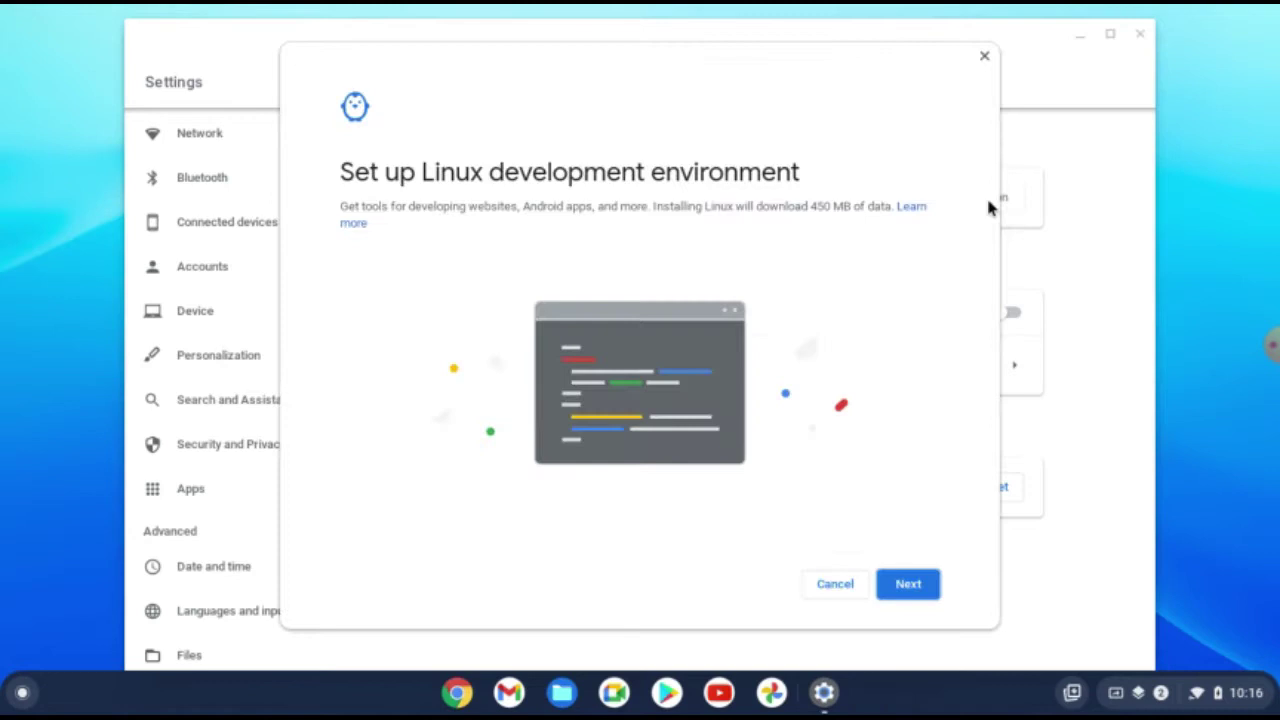
click(1086, 37)
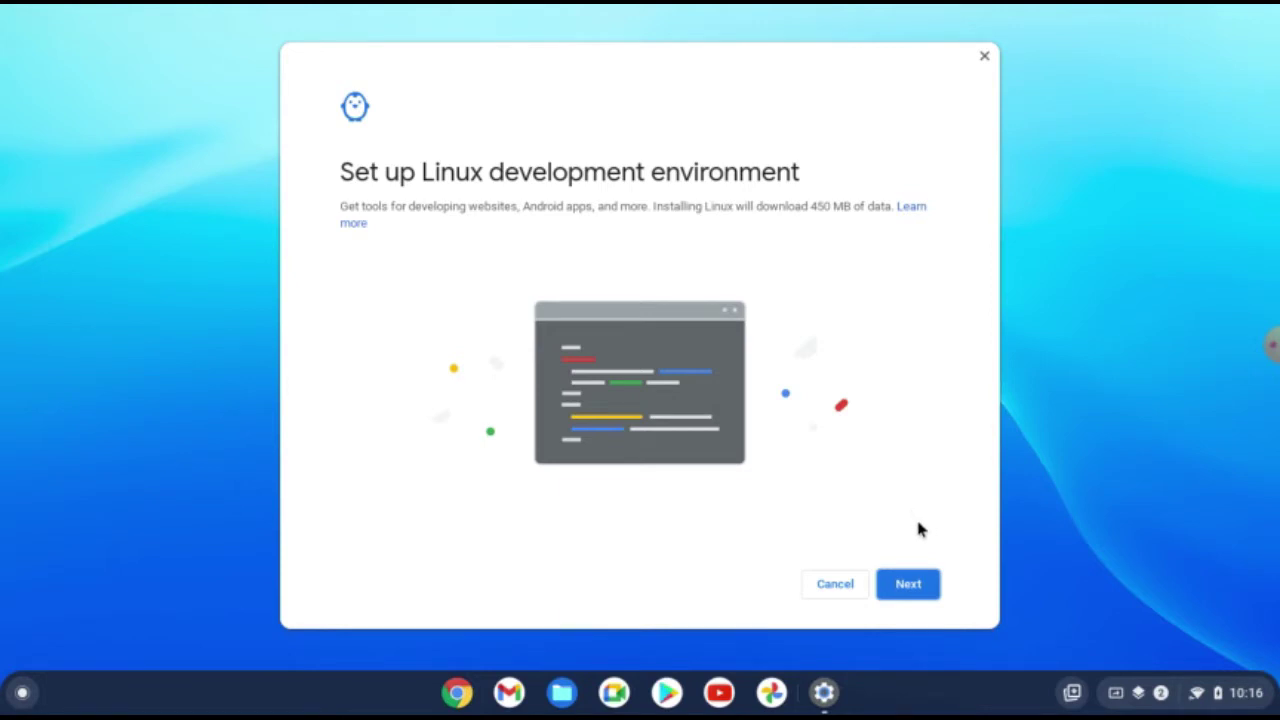
click(910, 586)
click(908, 585)
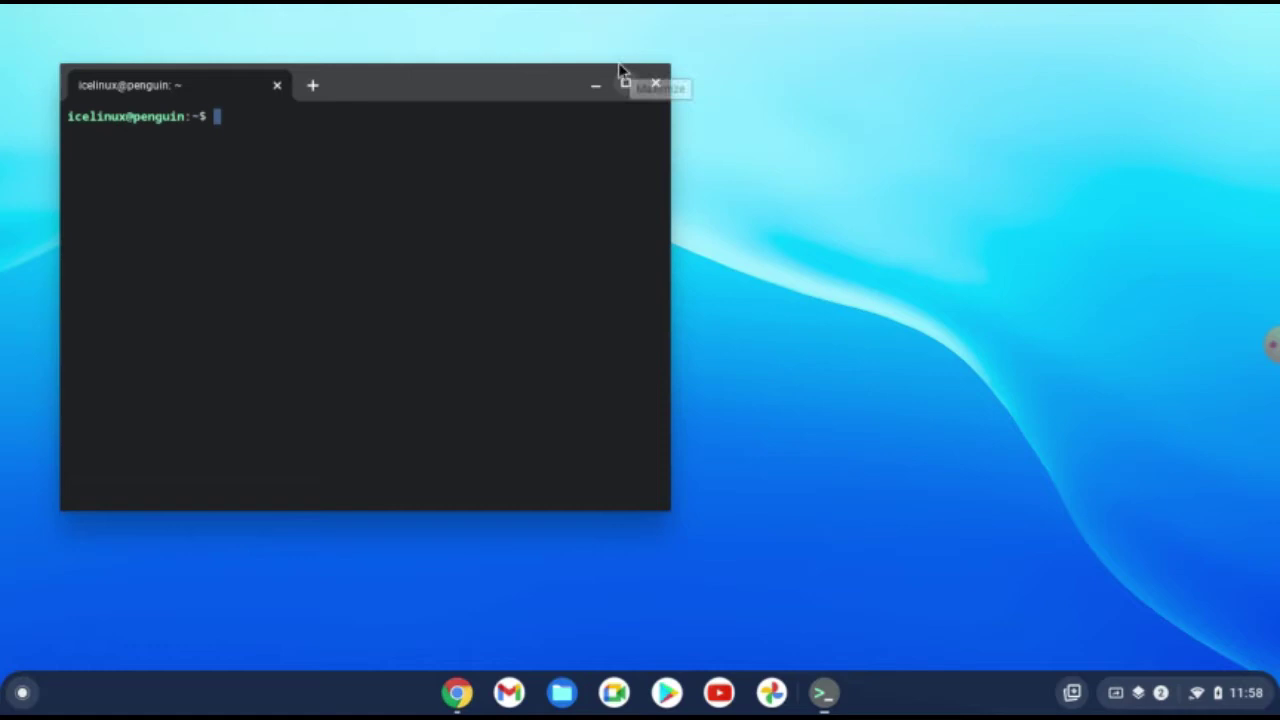
Maximize the terminal and open WineHQ's Debian installation page from the winehq search results in Chrome.
click(625, 87)
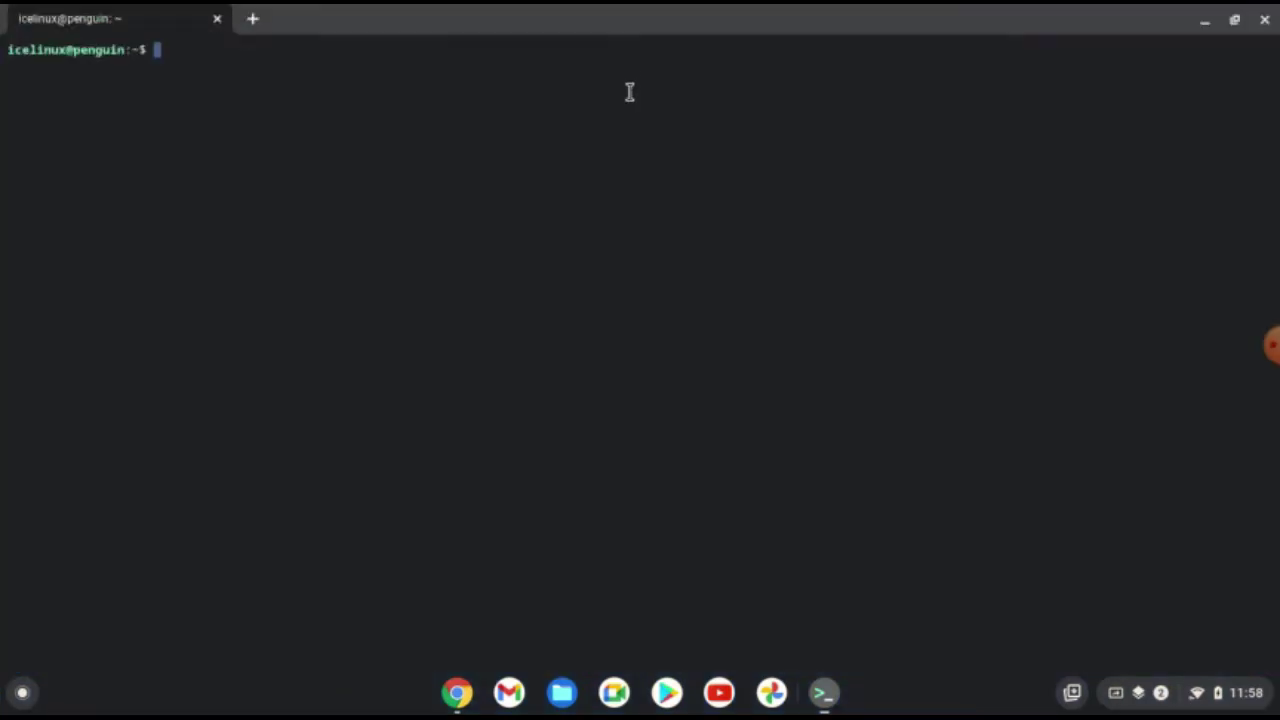
click(457, 694)
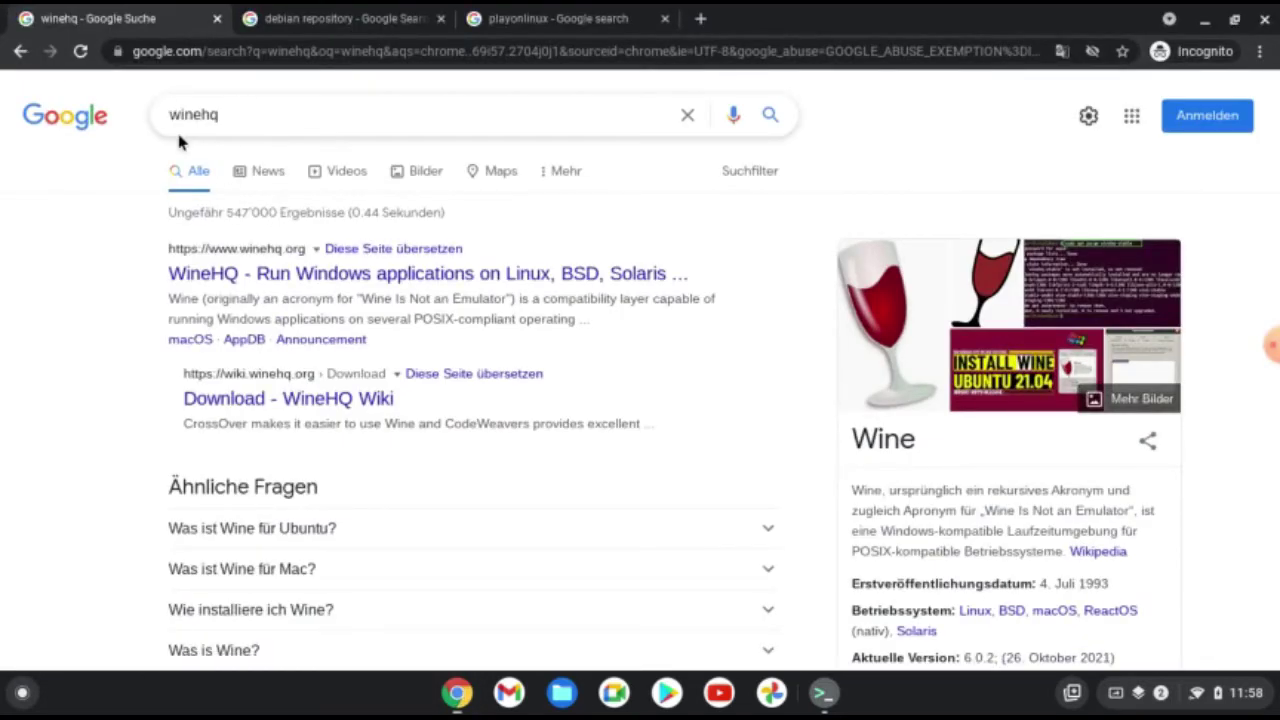
click(293, 280)
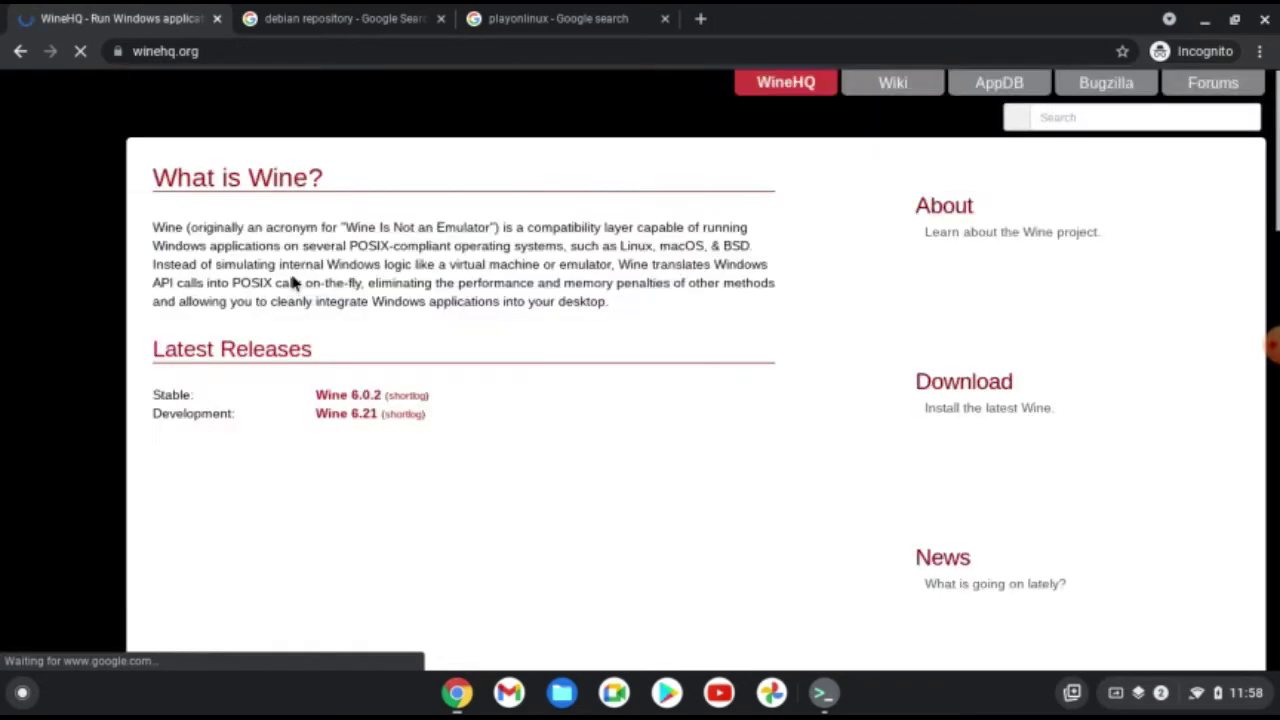
click(957, 297)
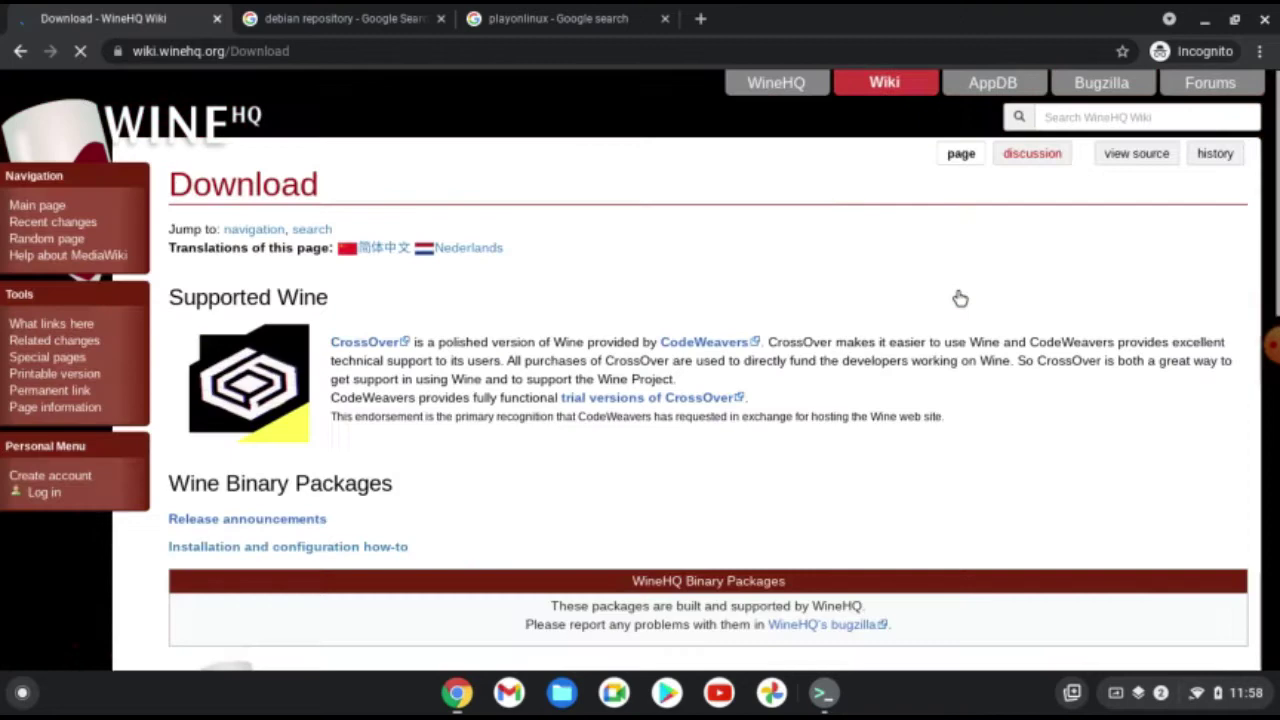
scroll(440, 345, down, 1)
scroll(440, 345, down, 5)
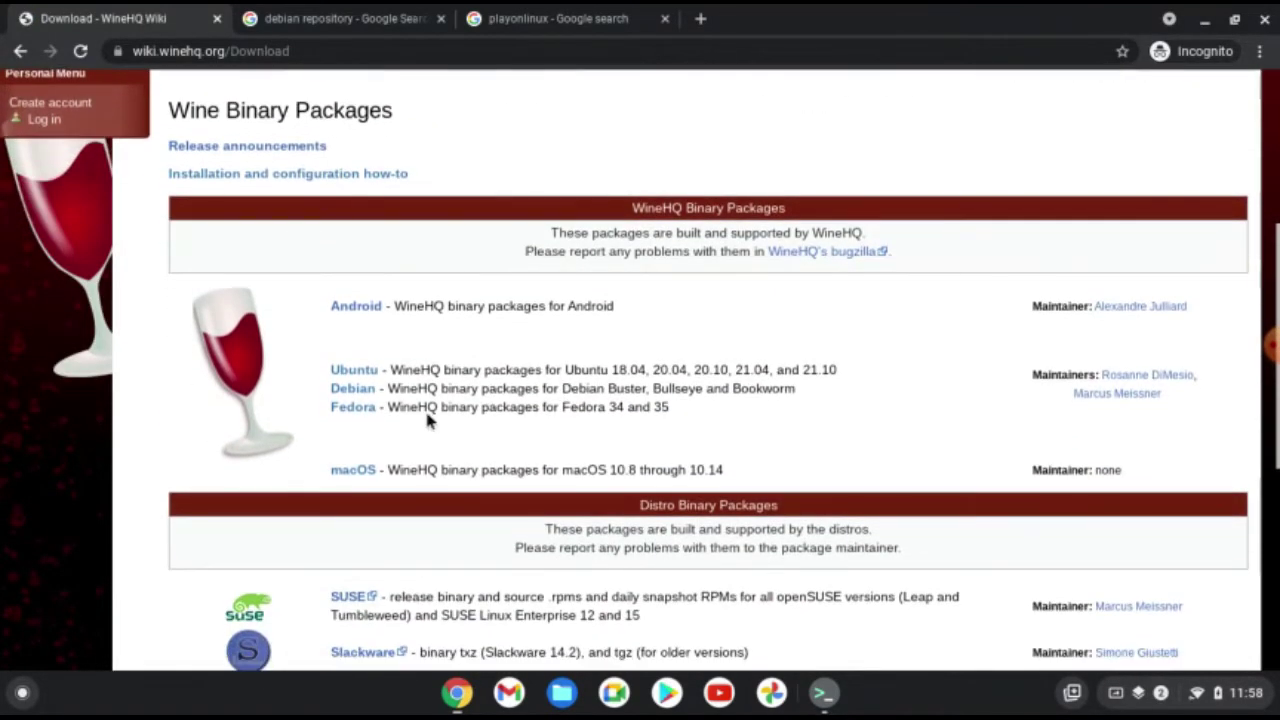
click(357, 397)
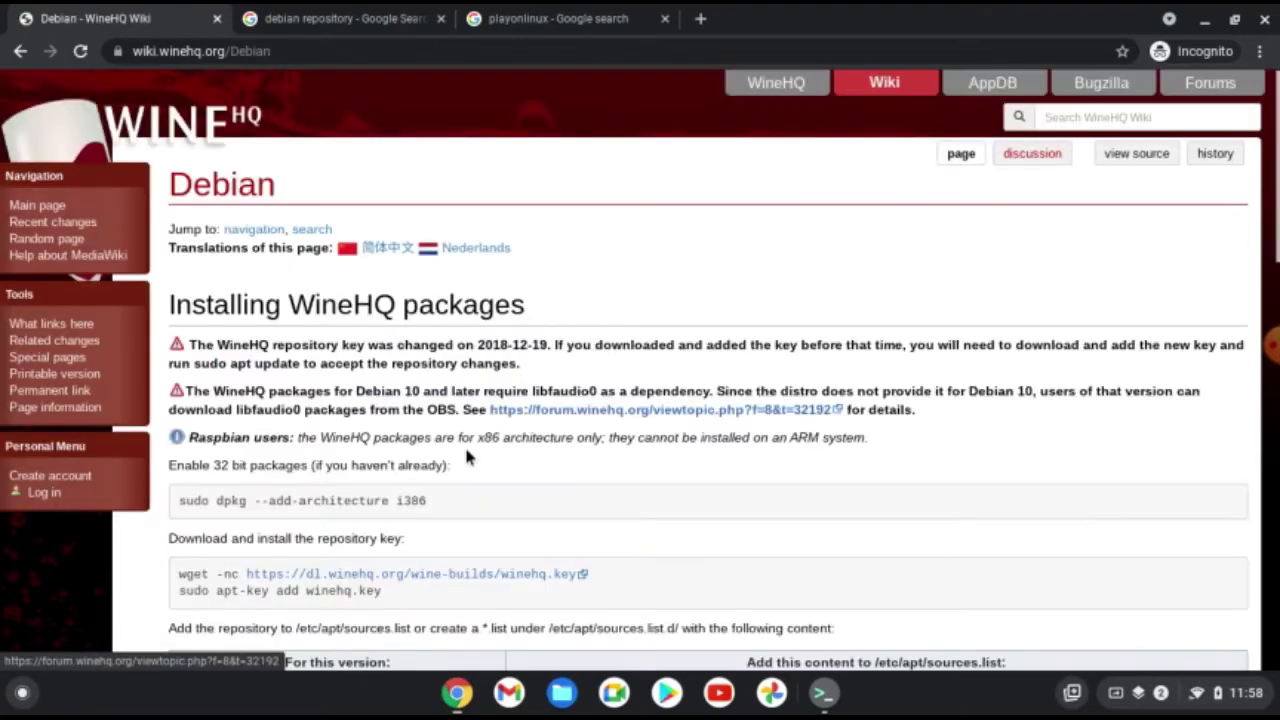
Copy the 32-bit packages command from the WineHQ page and run sudo dpkg --add-architecture i386 in the terminal.
scroll(465, 445, down, 3)
scroll(466, 456, down, 2)
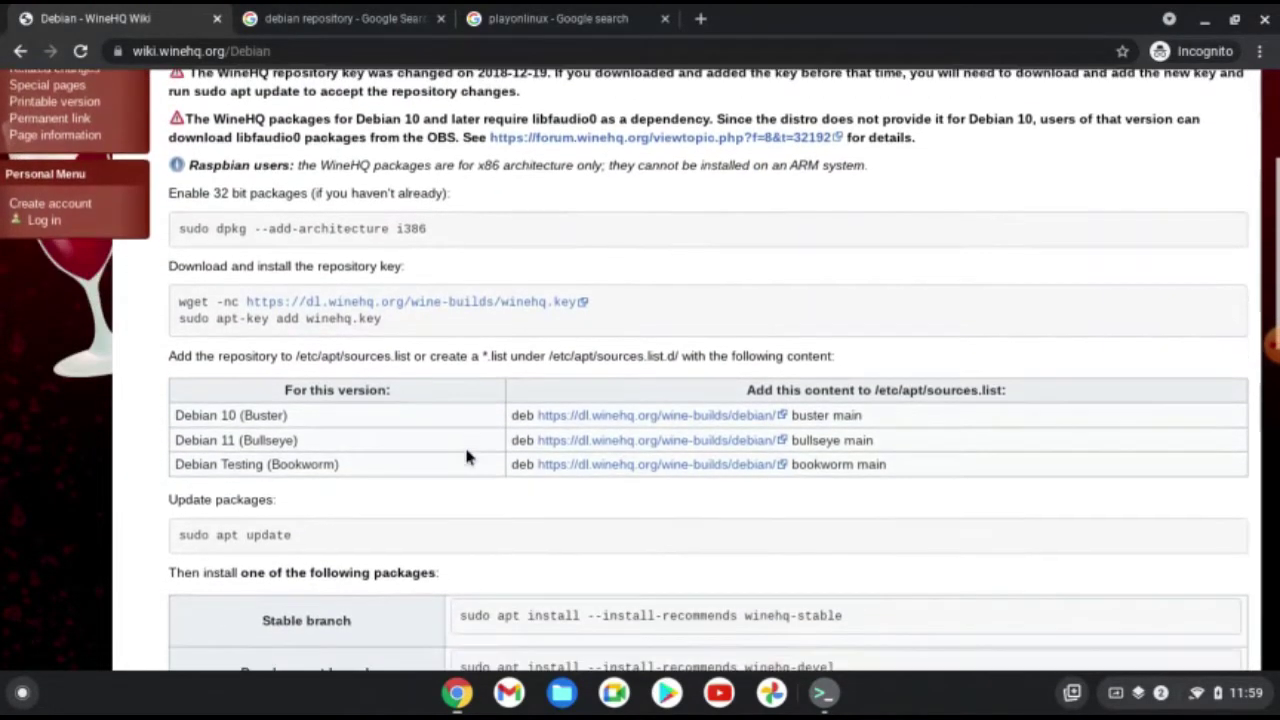
drag(435, 153, 176, 153)
right_click(251, 160)
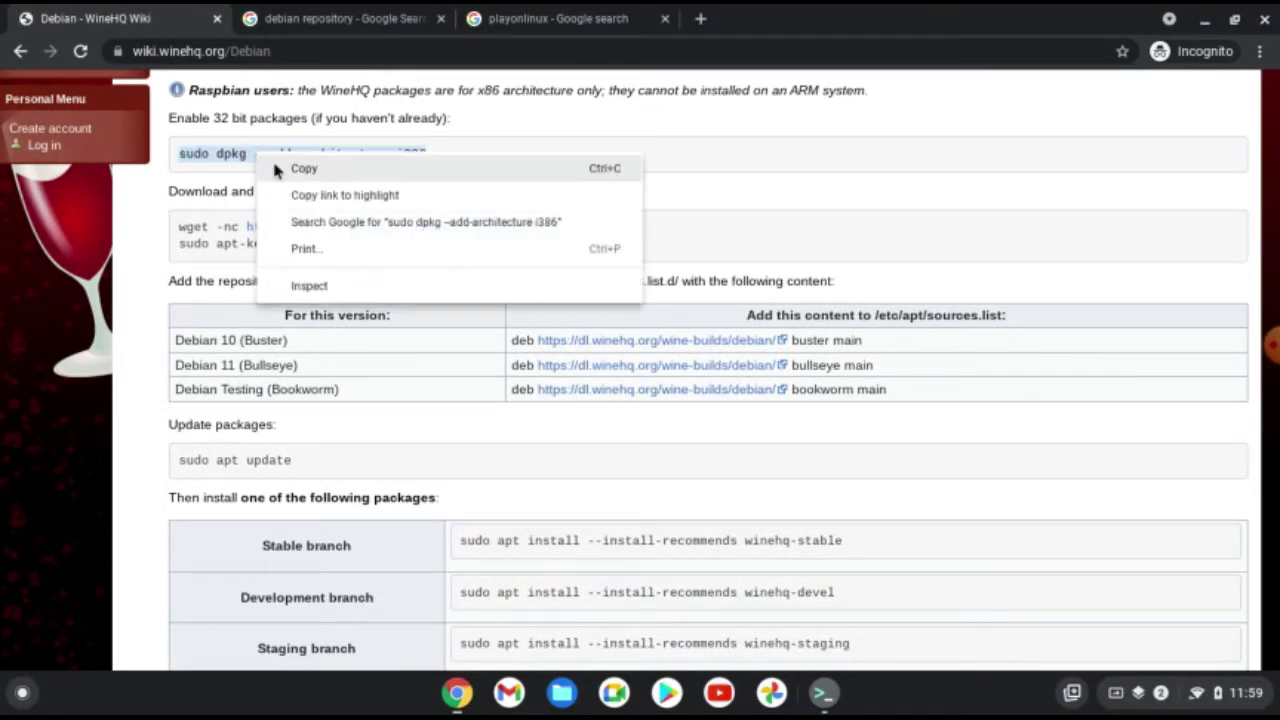
click(286, 170)
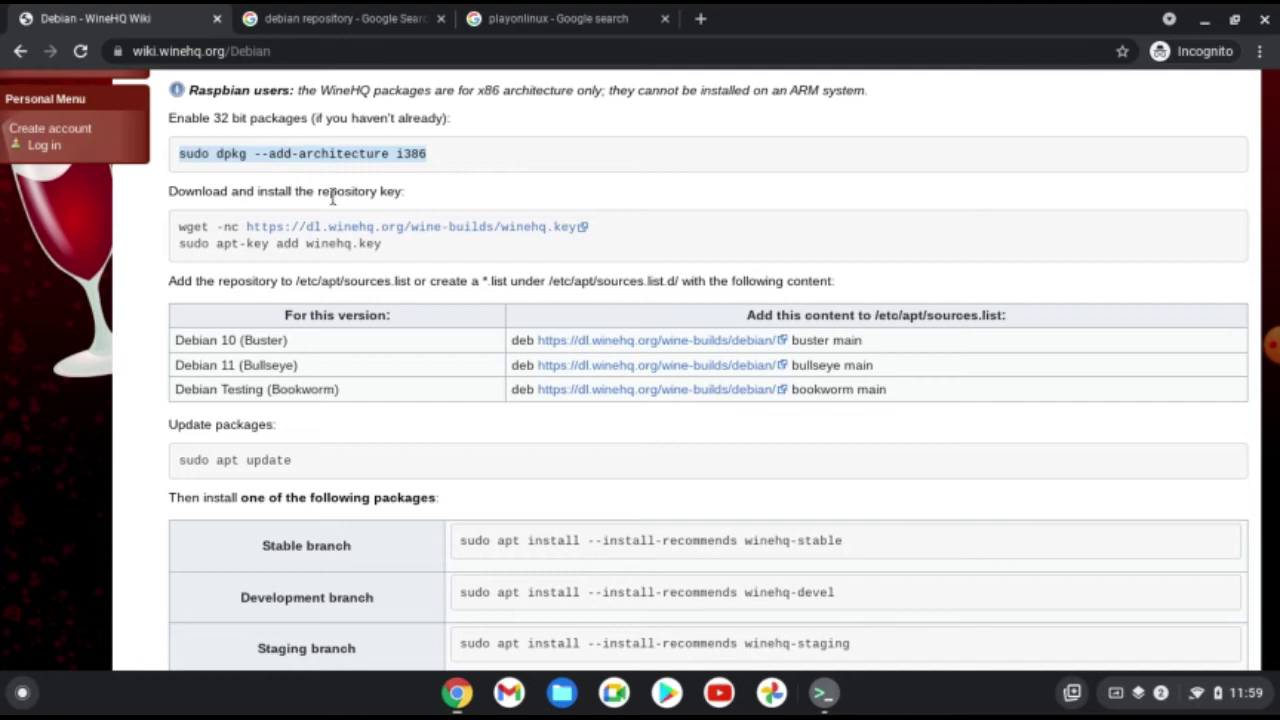
click(836, 703)
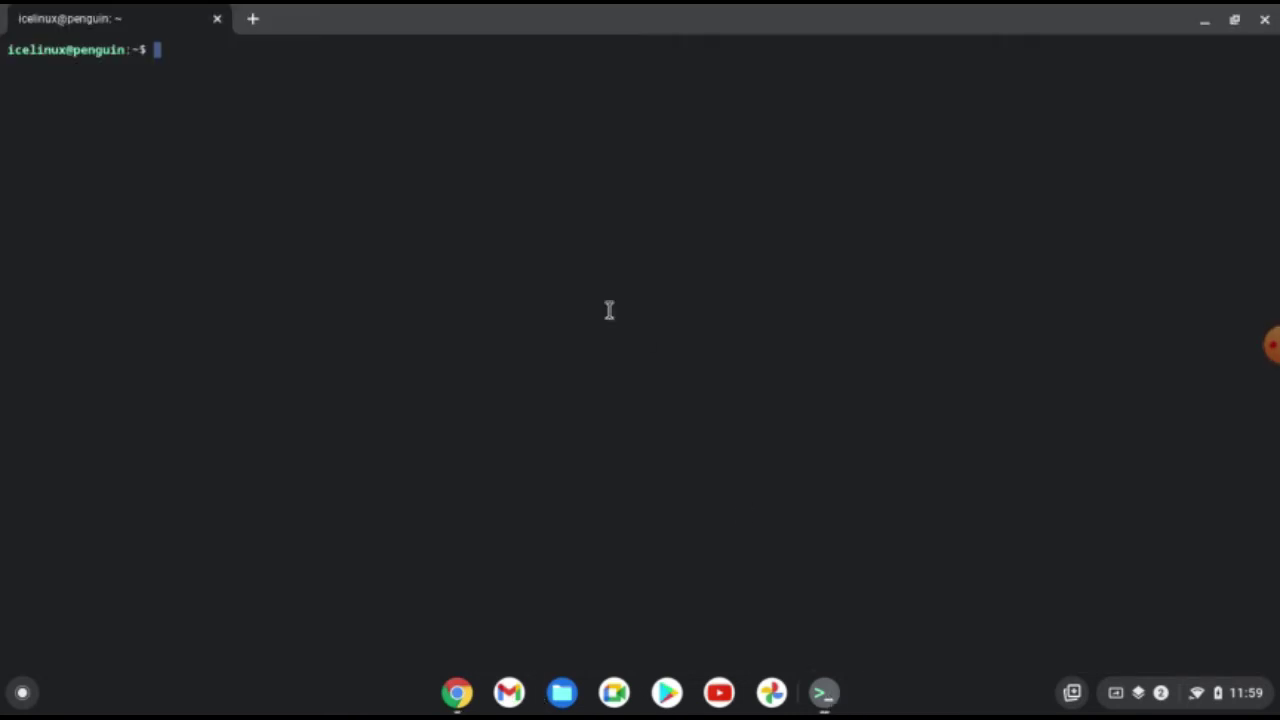
key(ctrl+shift+v)
key(Return)
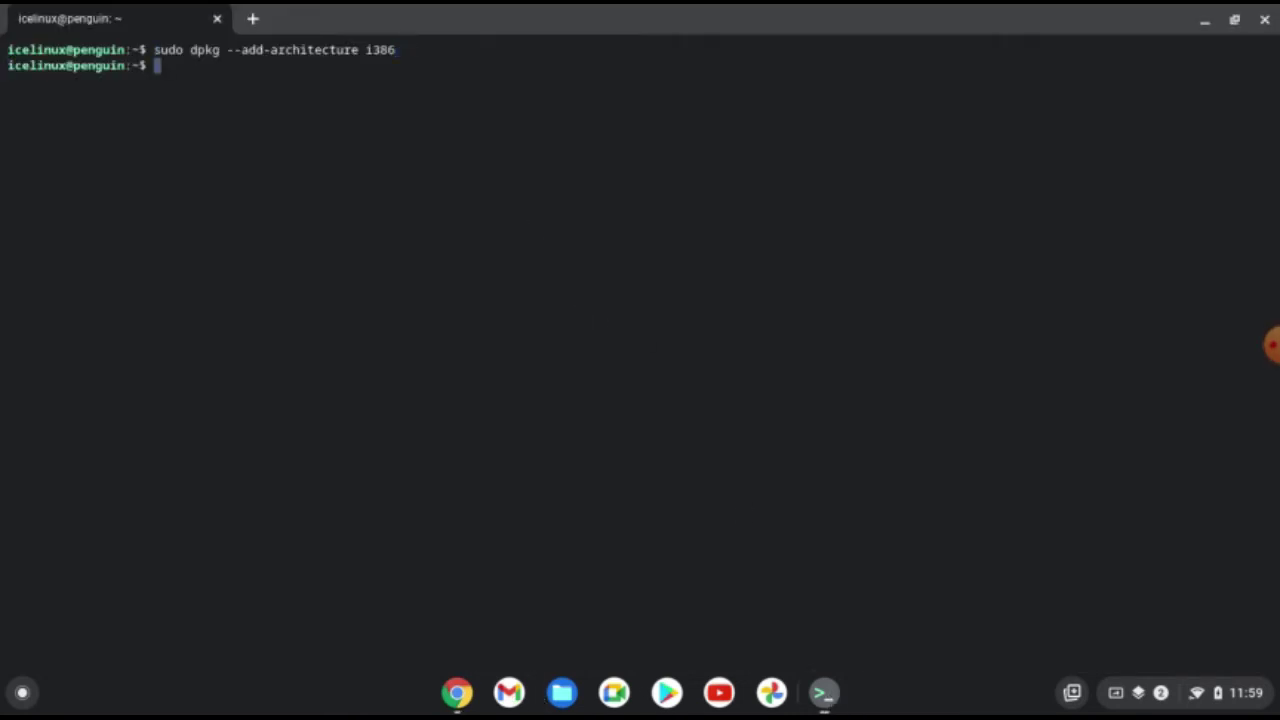
click(458, 694)
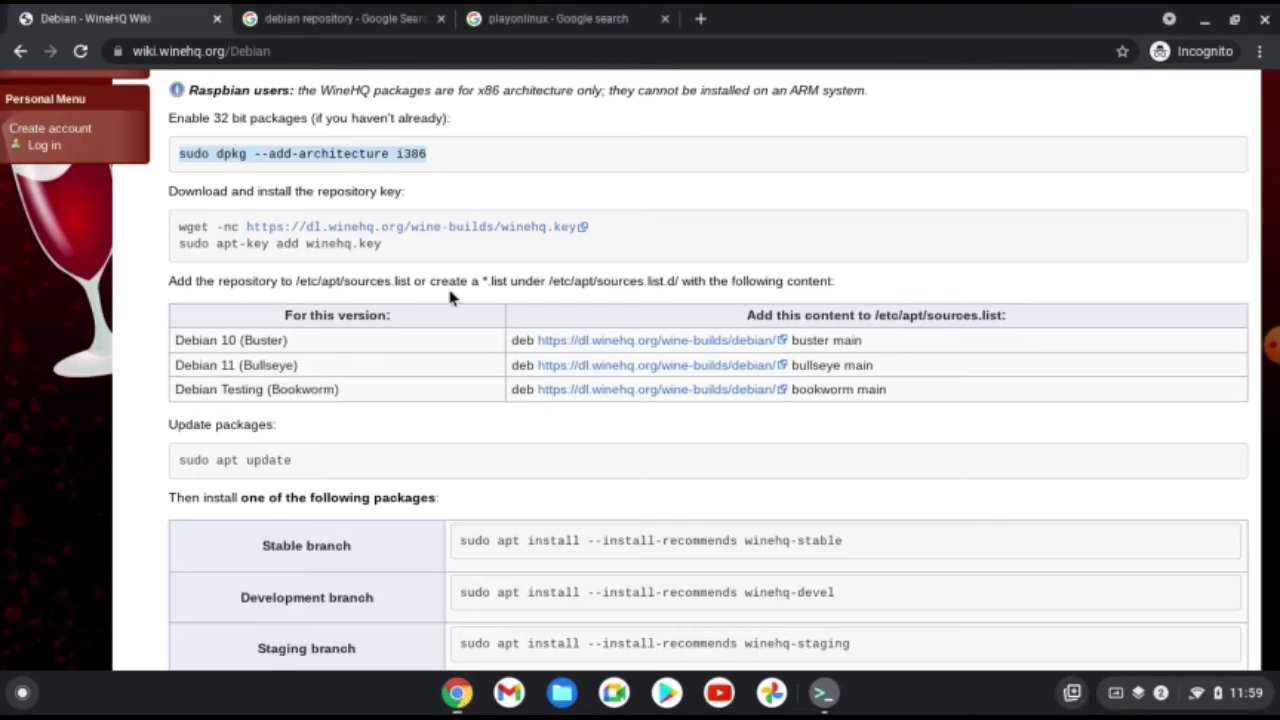
drag(179, 226, 573, 224)
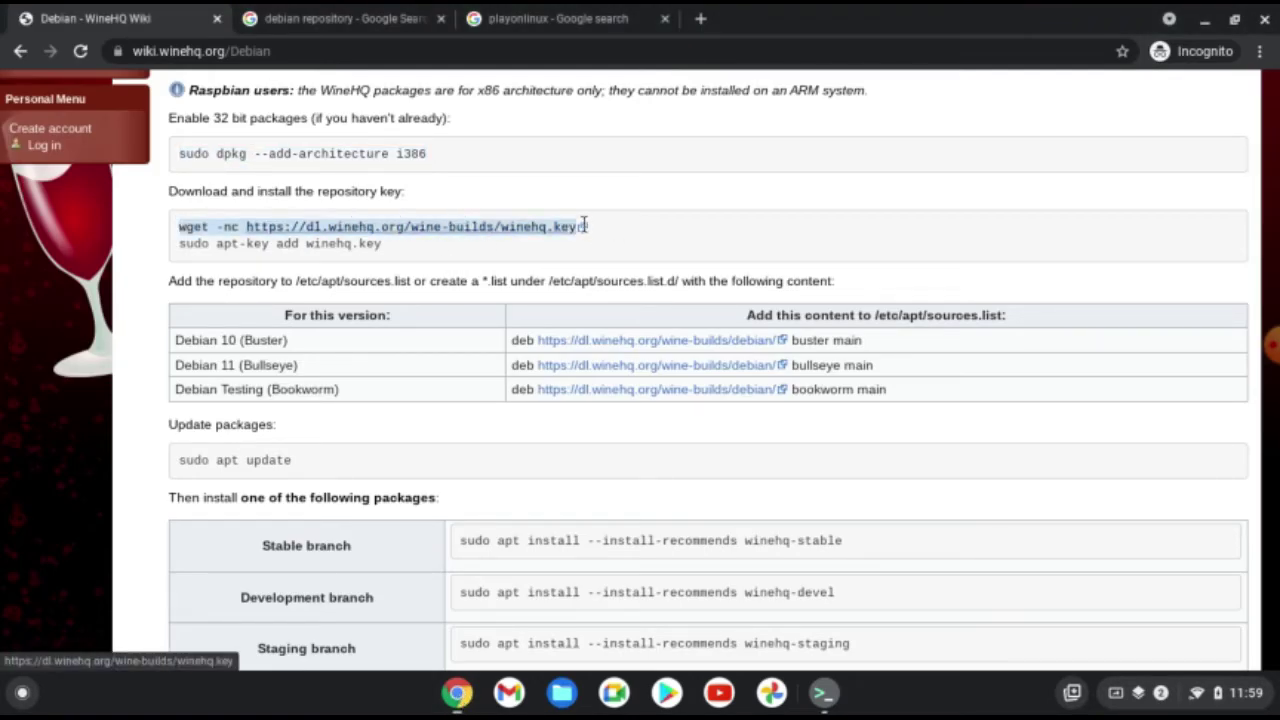
right_click(545, 229)
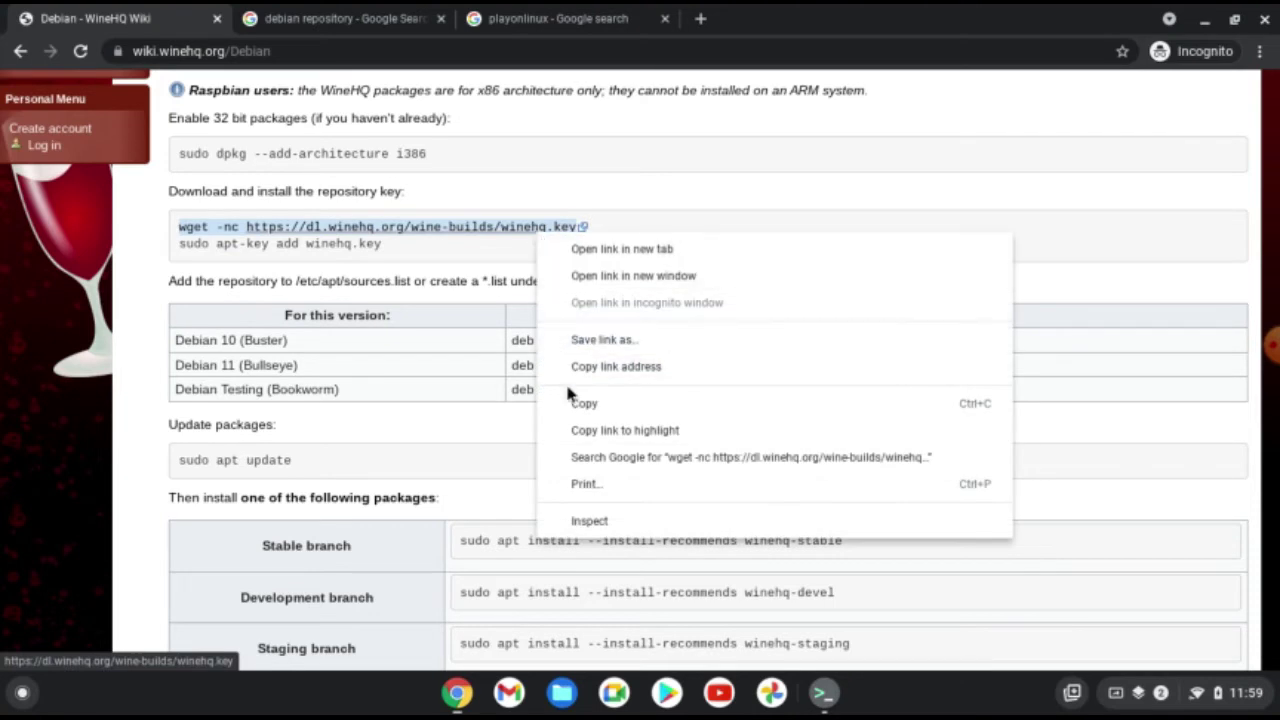
click(585, 408)
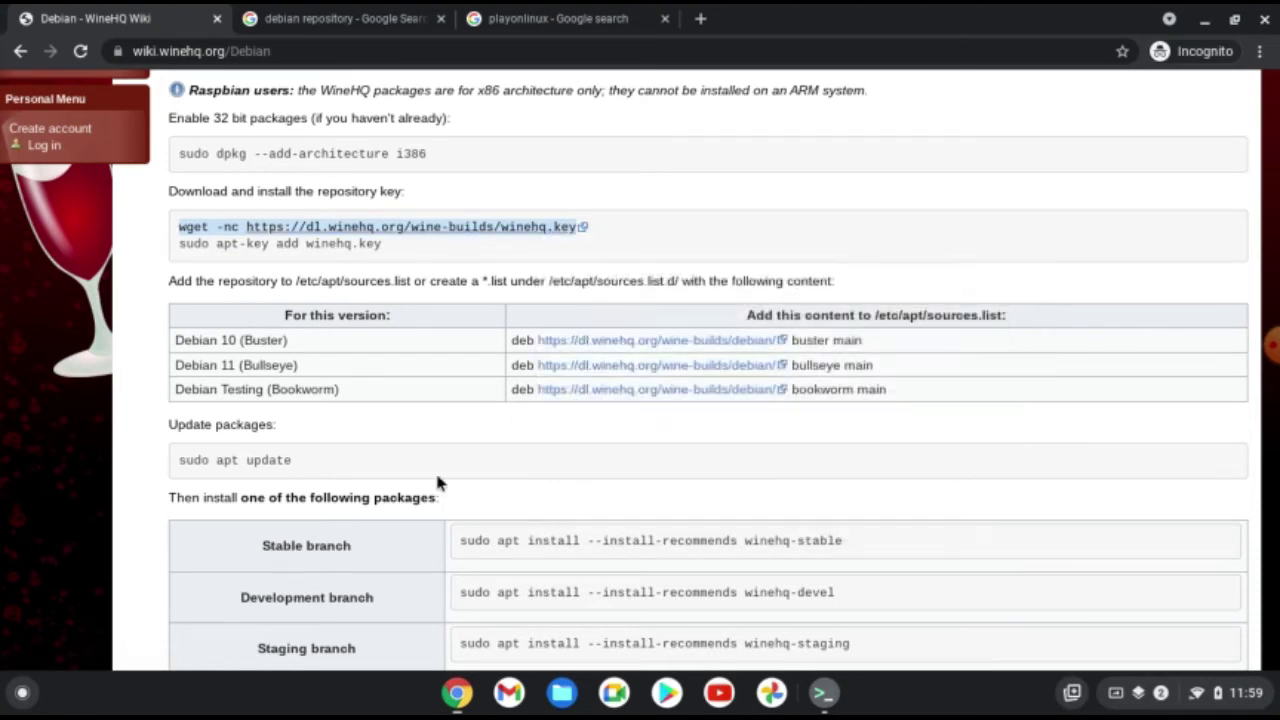
click(823, 692)
key(ctrl+shift+v)
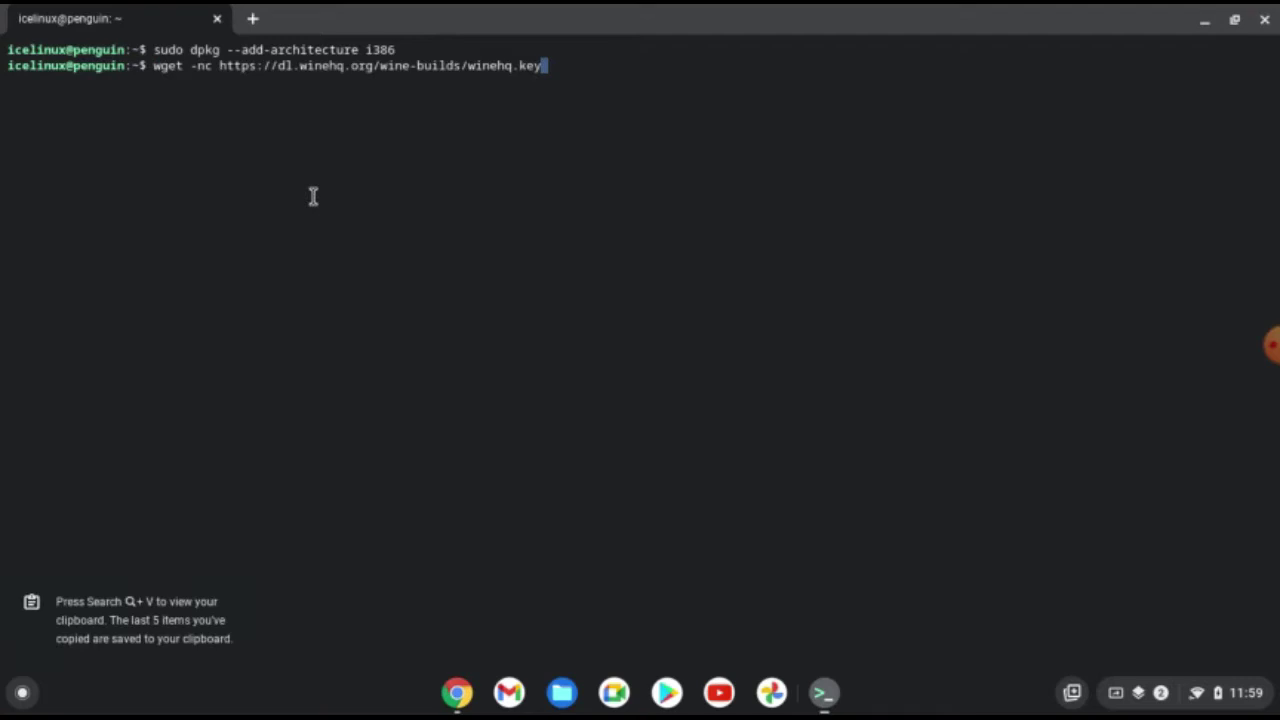
key(Return)
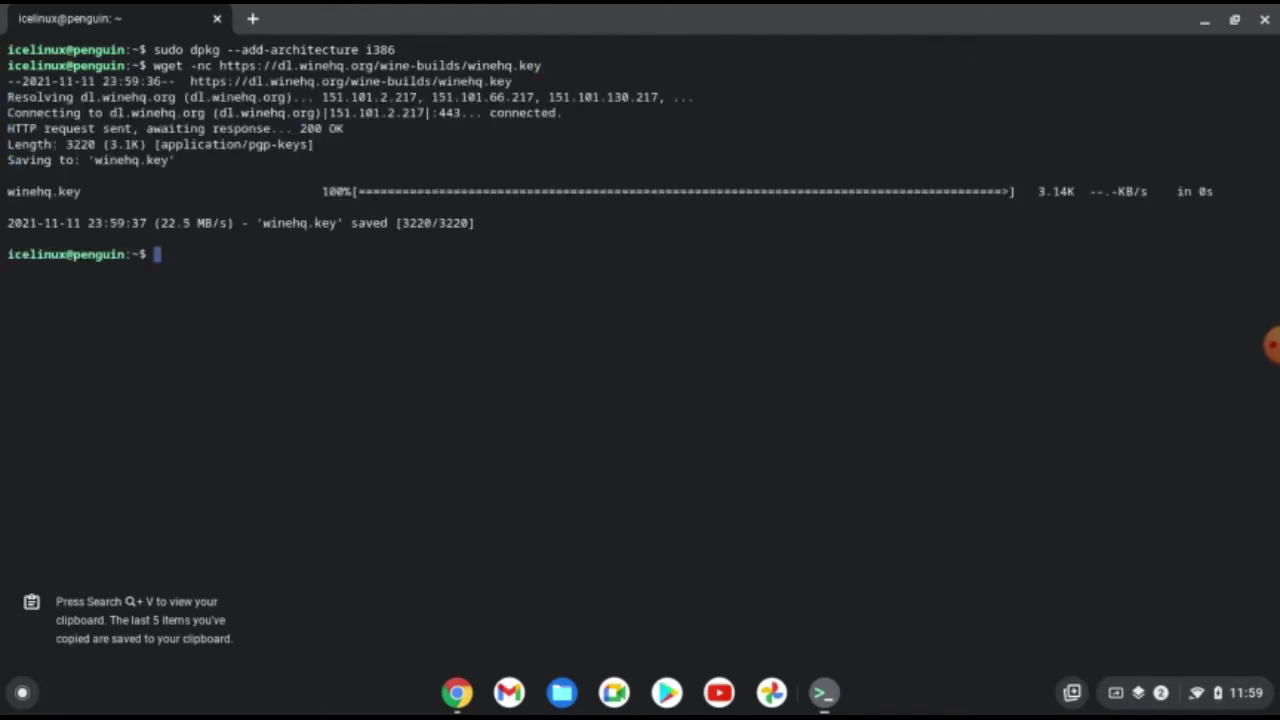
Copy the key installation command from the page in Chrome and run sudo apt-key add winehq.key in the terminal.
click(468, 696)
drag(383, 242, 178, 246)
right_click(196, 257)
click(212, 268)
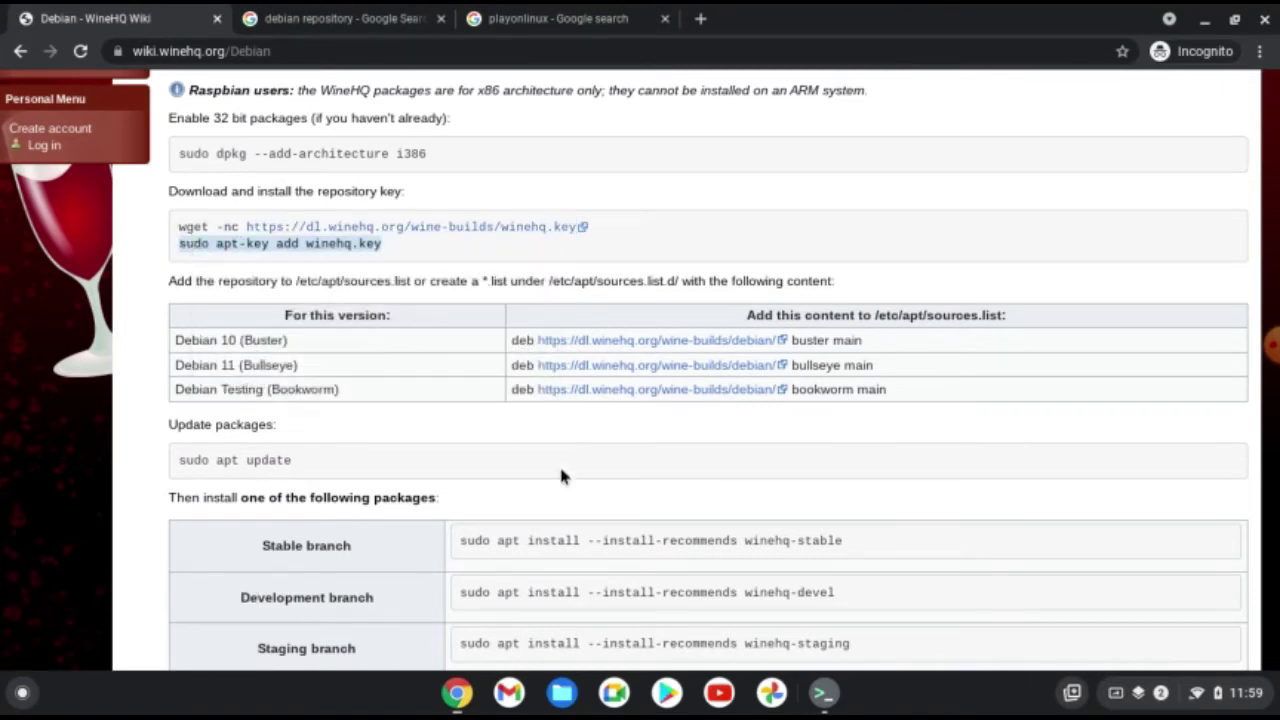
click(823, 692)
right_click(452, 370)
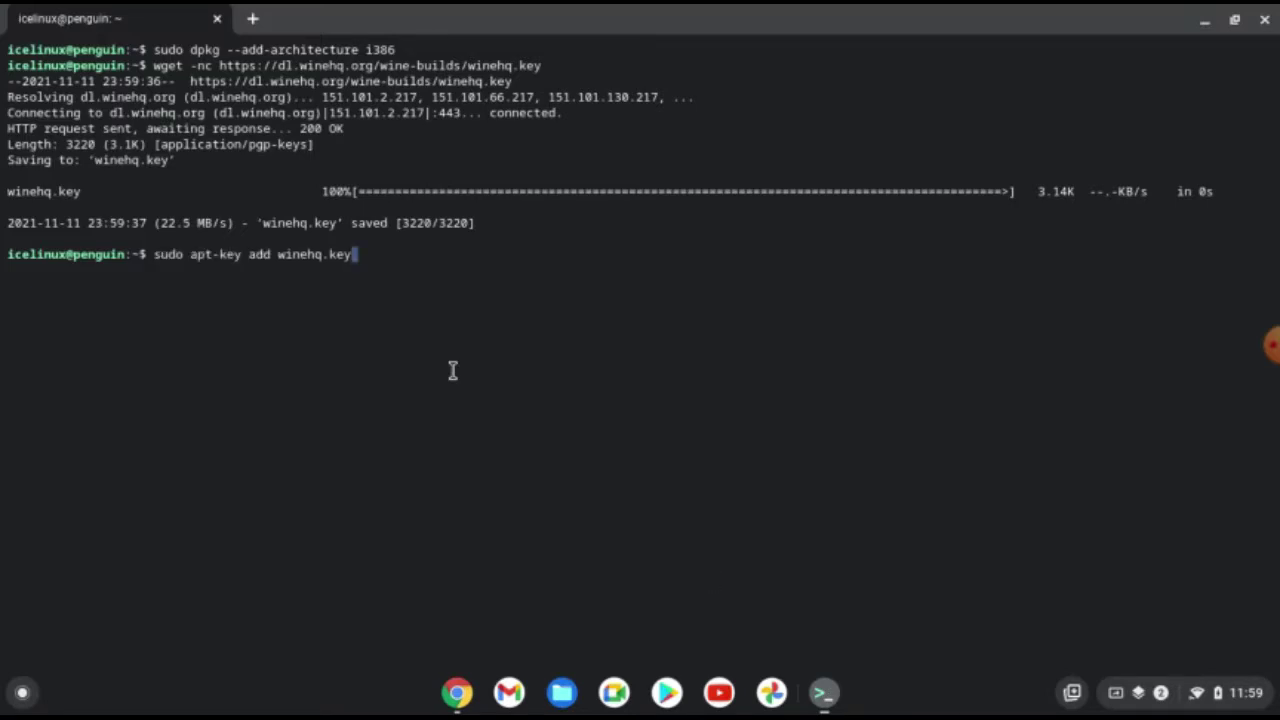
key(Return)
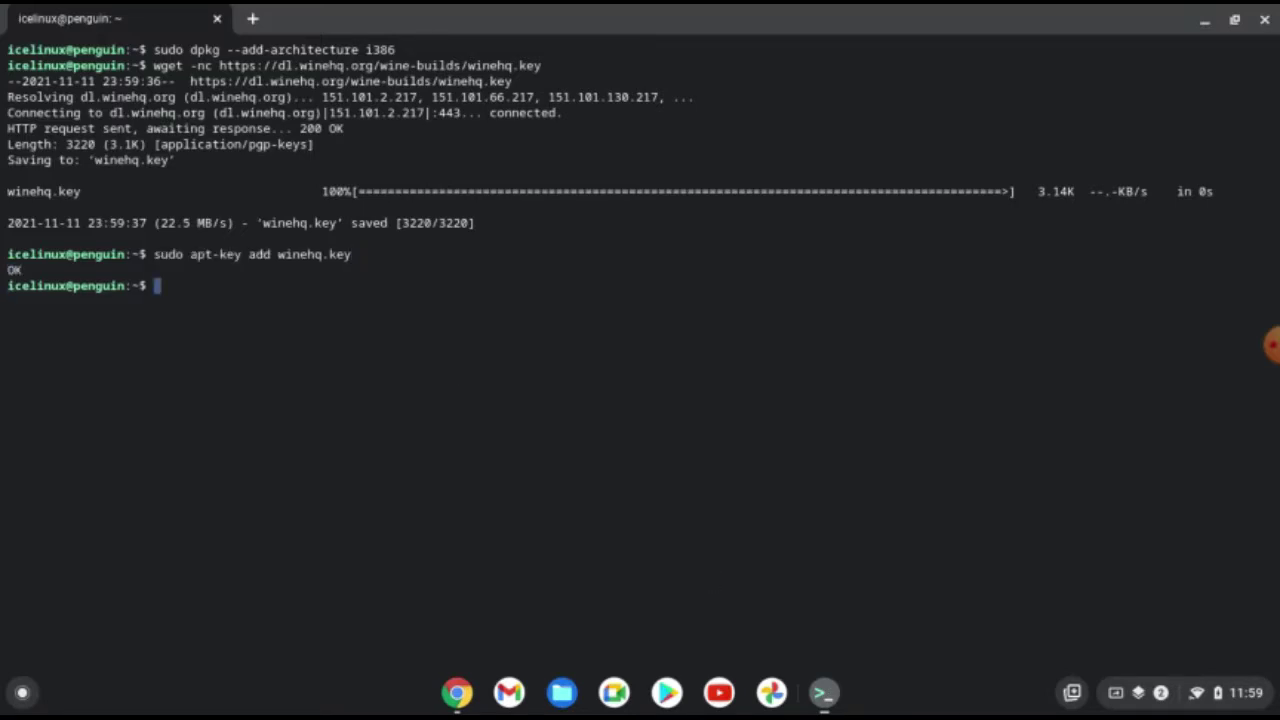
Copy the Debian 11 (Bullseye) repository line from the WineHQ page in Chrome.
click(458, 693)
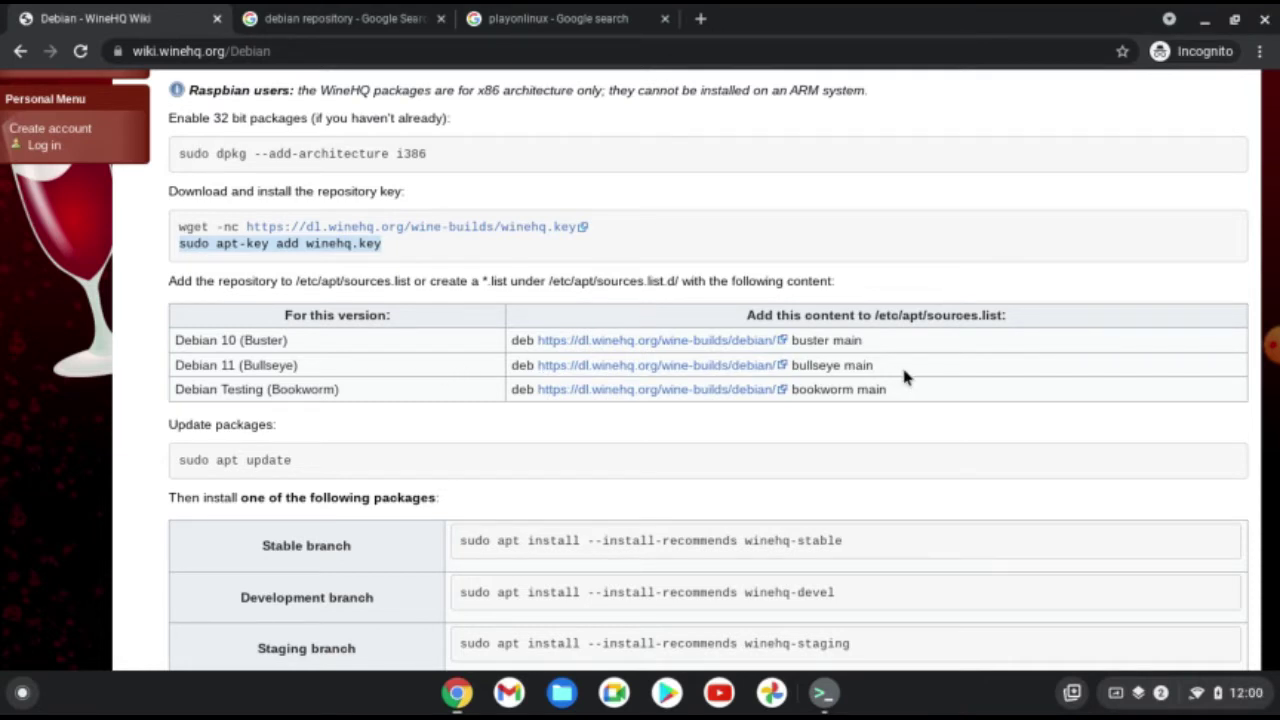
drag(878, 365, 512, 367)
right_click(522, 368)
click(552, 393)
Install the nano editor from the terminal with sudo apt-get install nano.
click(823, 692)
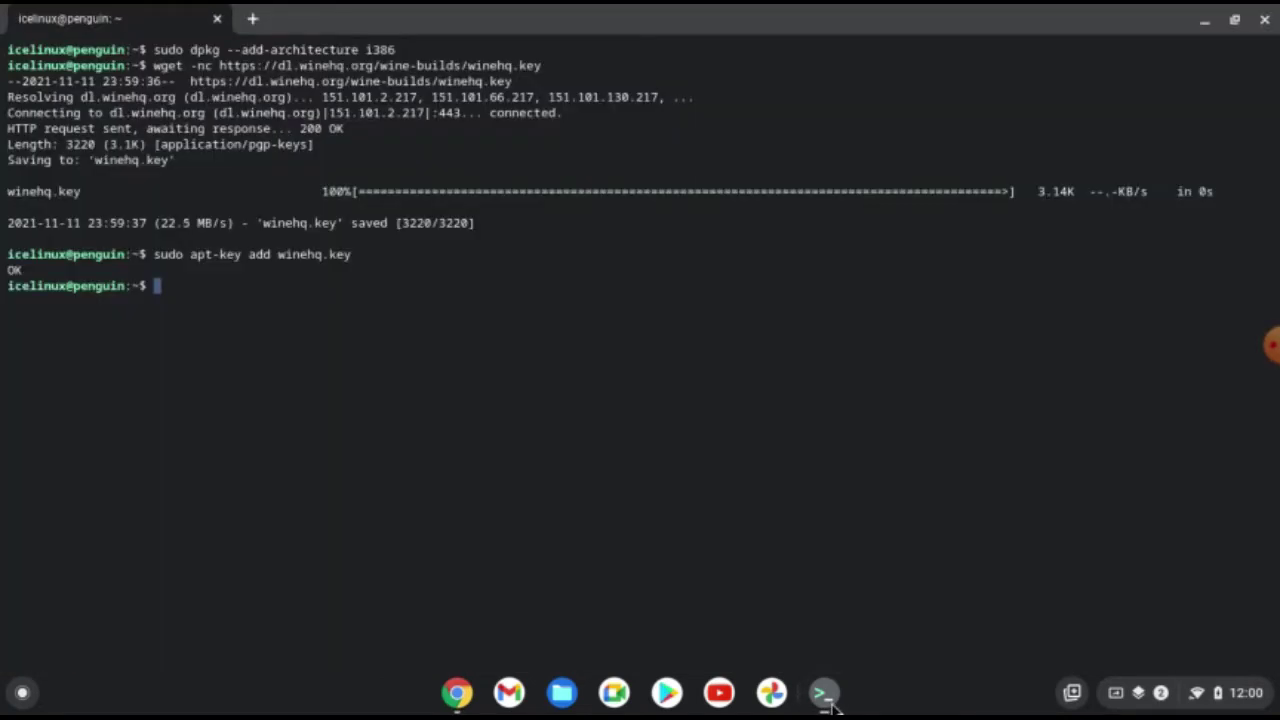
text(sudo apt-get install )
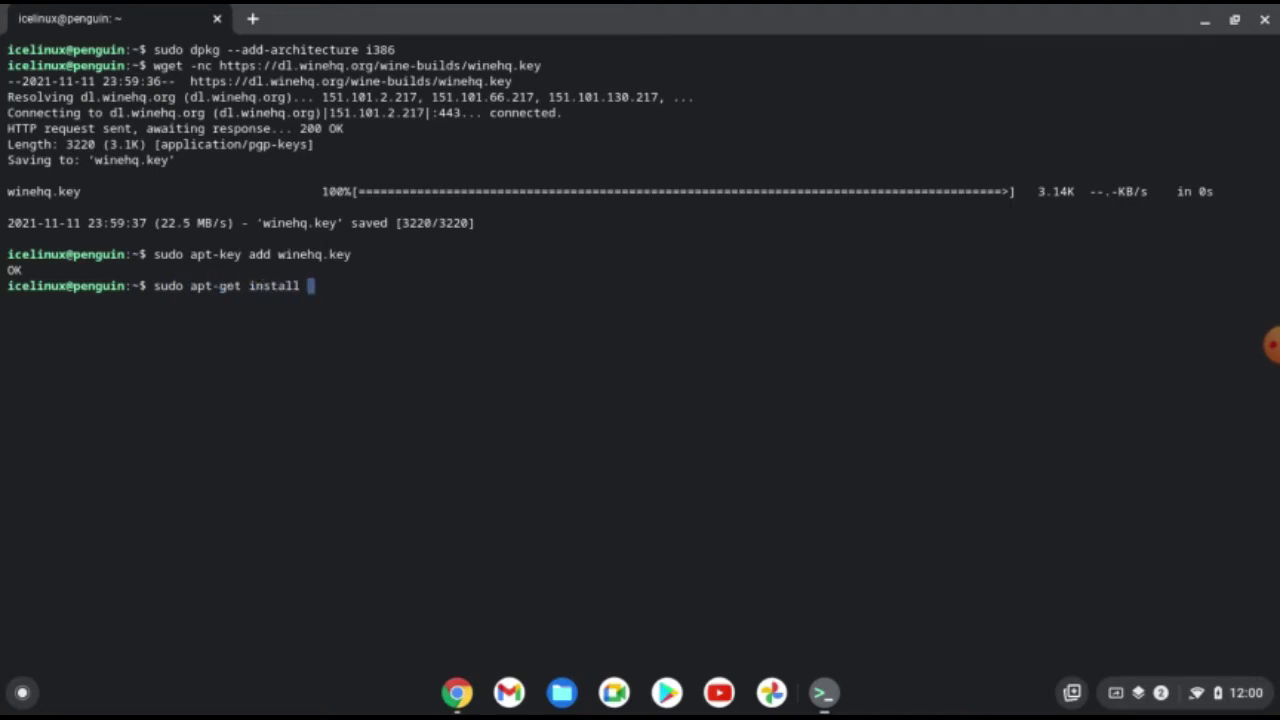
text(nano)
key(Return)
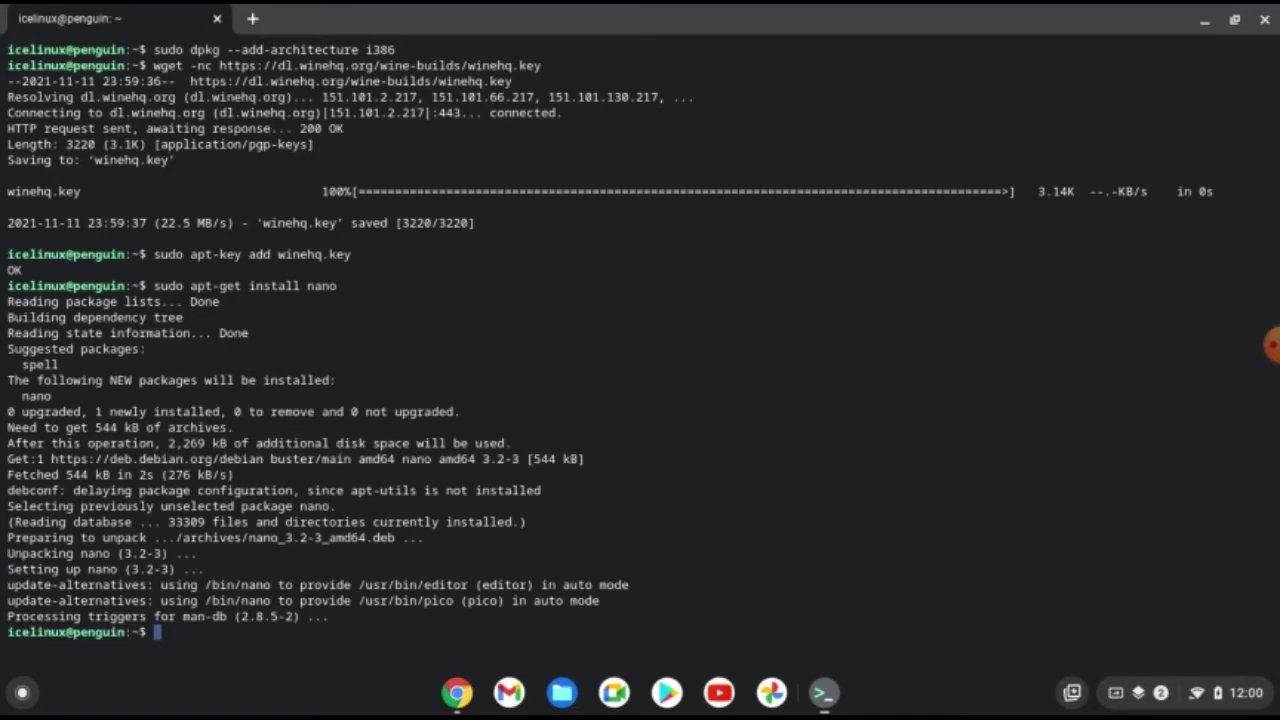
Open a new file /etc/apt/sources.list.d/winehq.list in nano with sudo.
text(sudo nano /etc/apt/)
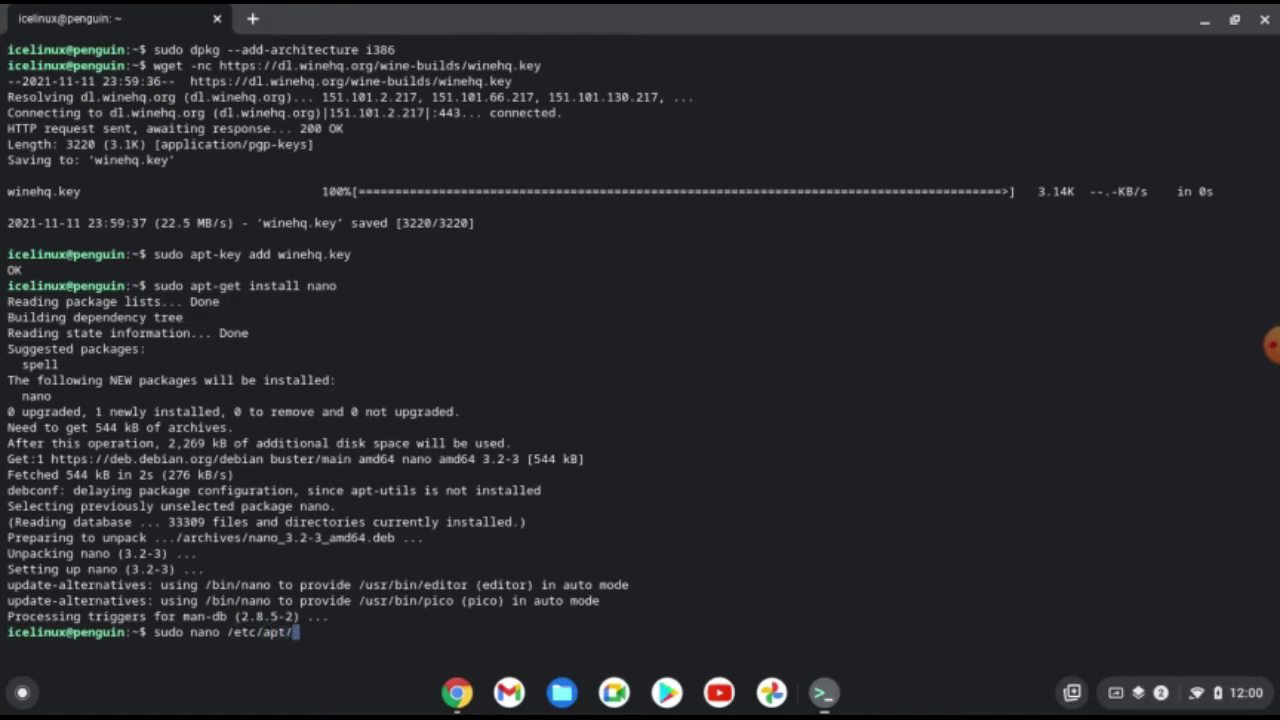
text(s)
key(Tab)
text(.d/win)
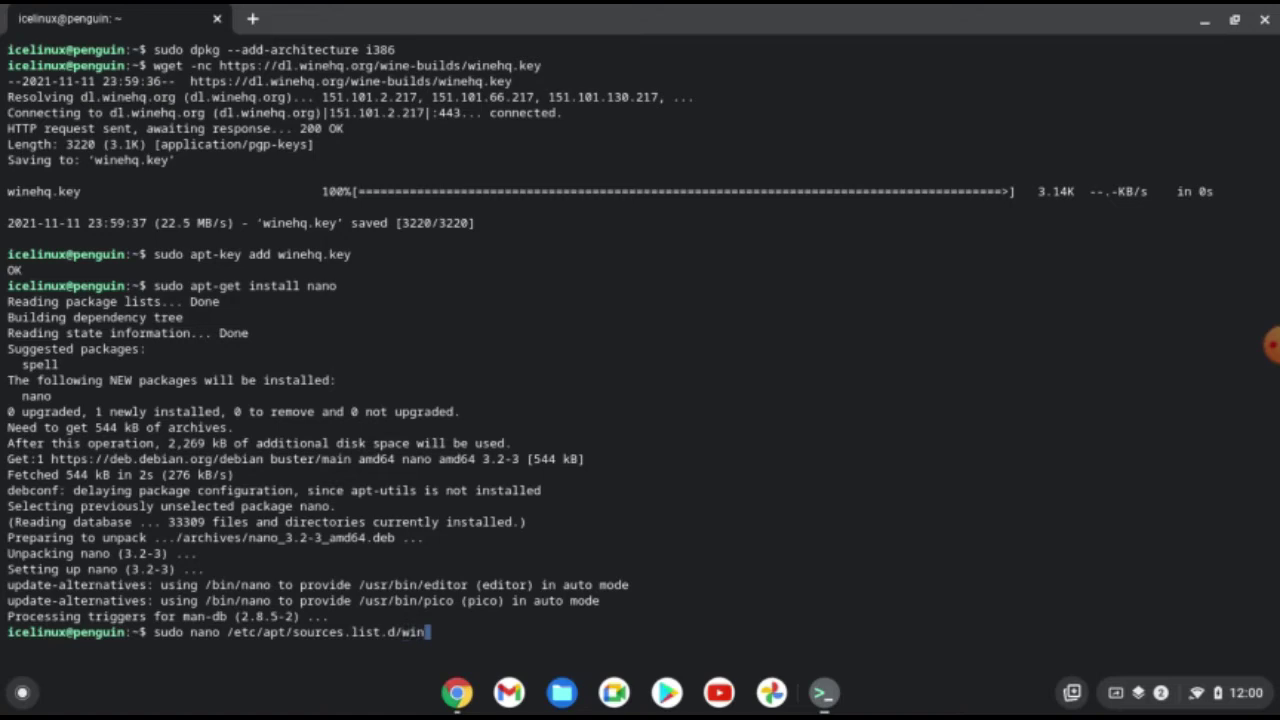
text(ehq.list)
key(Return)
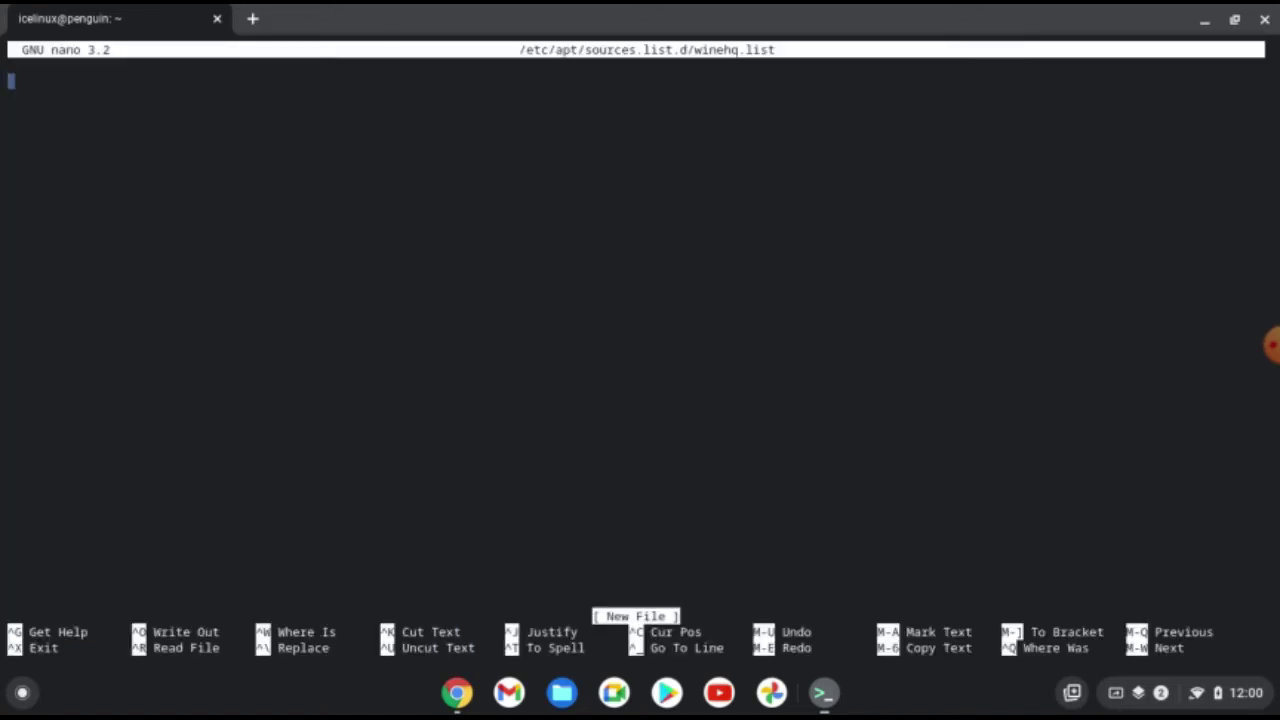
Paste the copied WineHQ bullseye repository line into winehq.list, save the file and exit nano.
key(ctrl+shift+v)
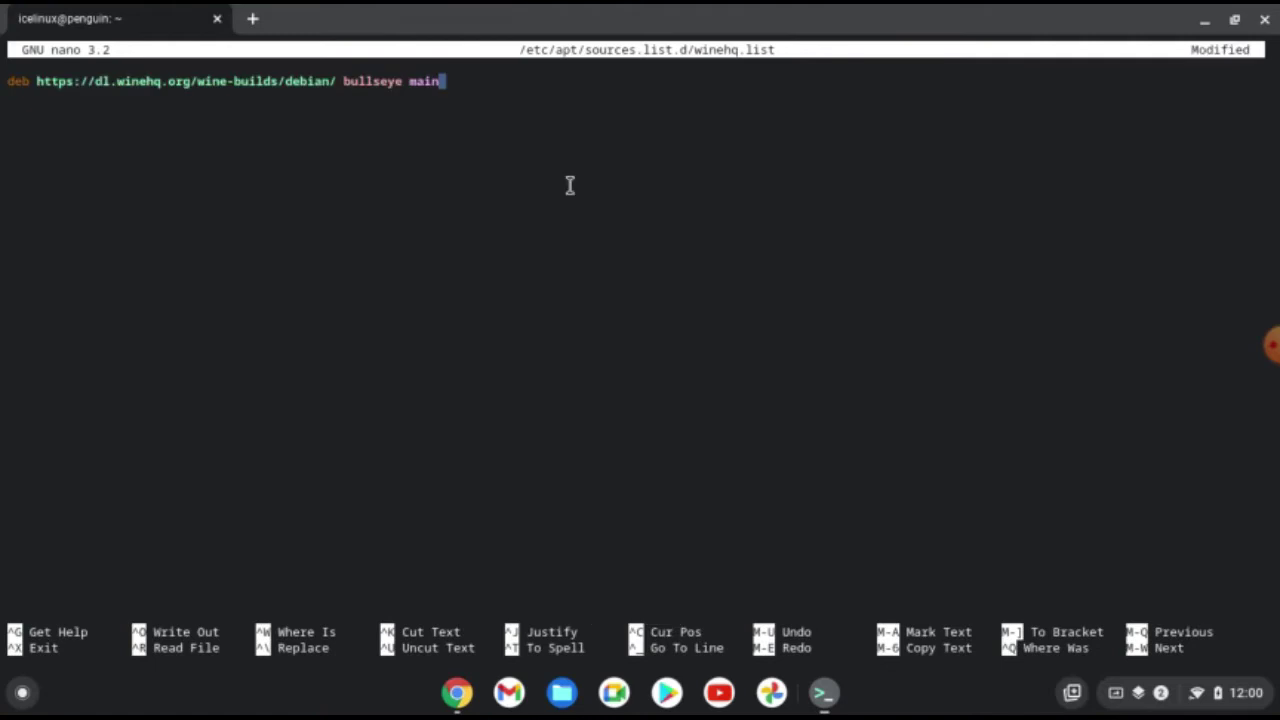
key(ctrl+o)
key(Return)
key(ctrl+x)
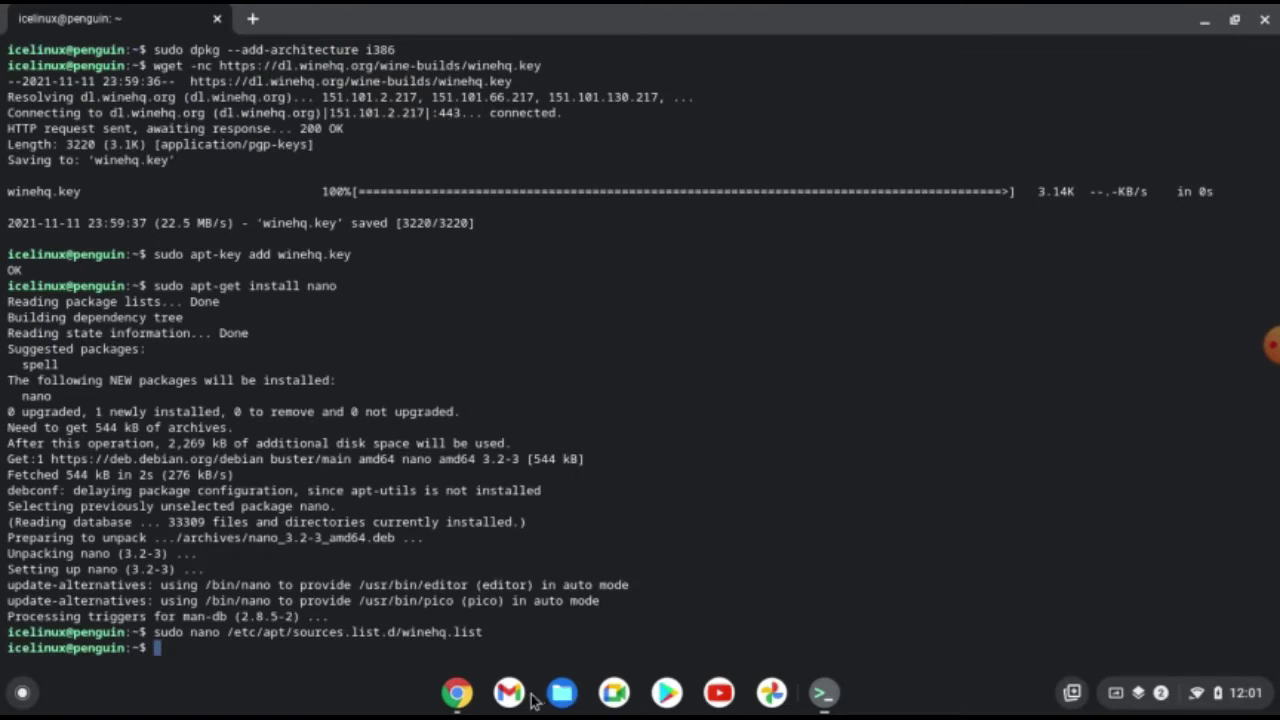
In Chrome, open the Debian Wiki SourcesList page from the debian repository search and copy the example sources.list for Debian 11/Bullseye without contrib and non-free.
click(459, 695)
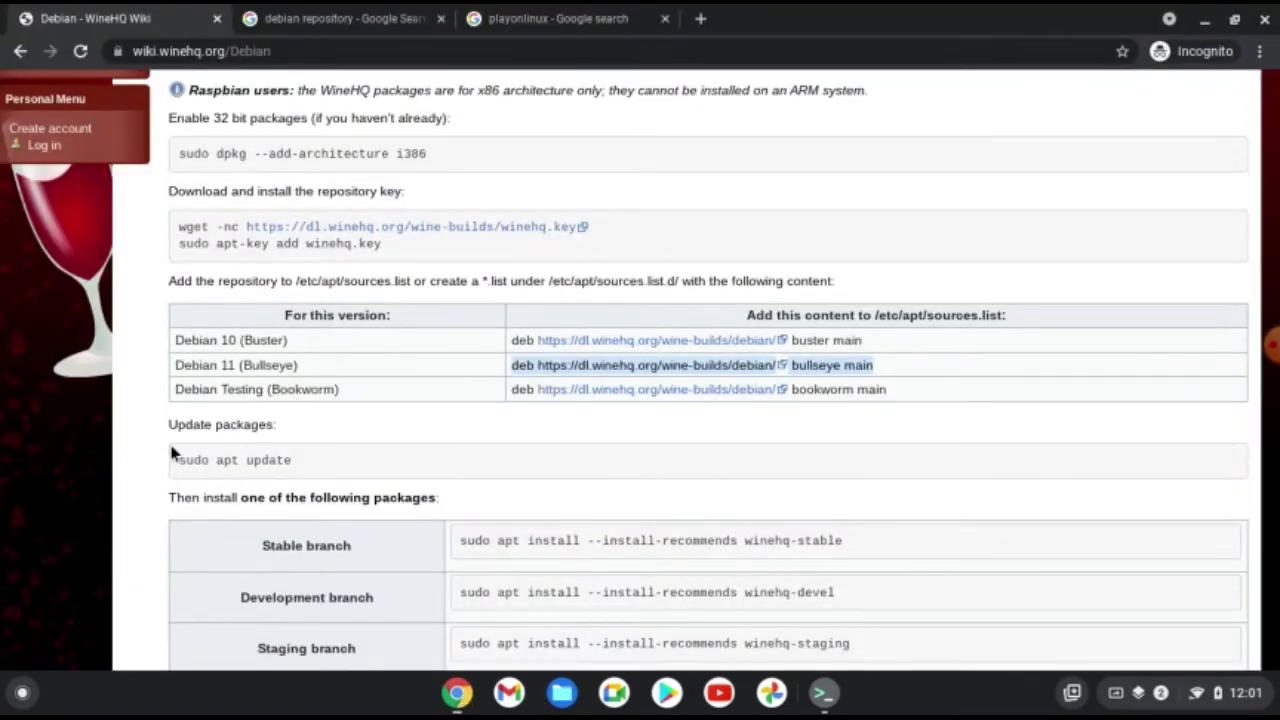
click(340, 22)
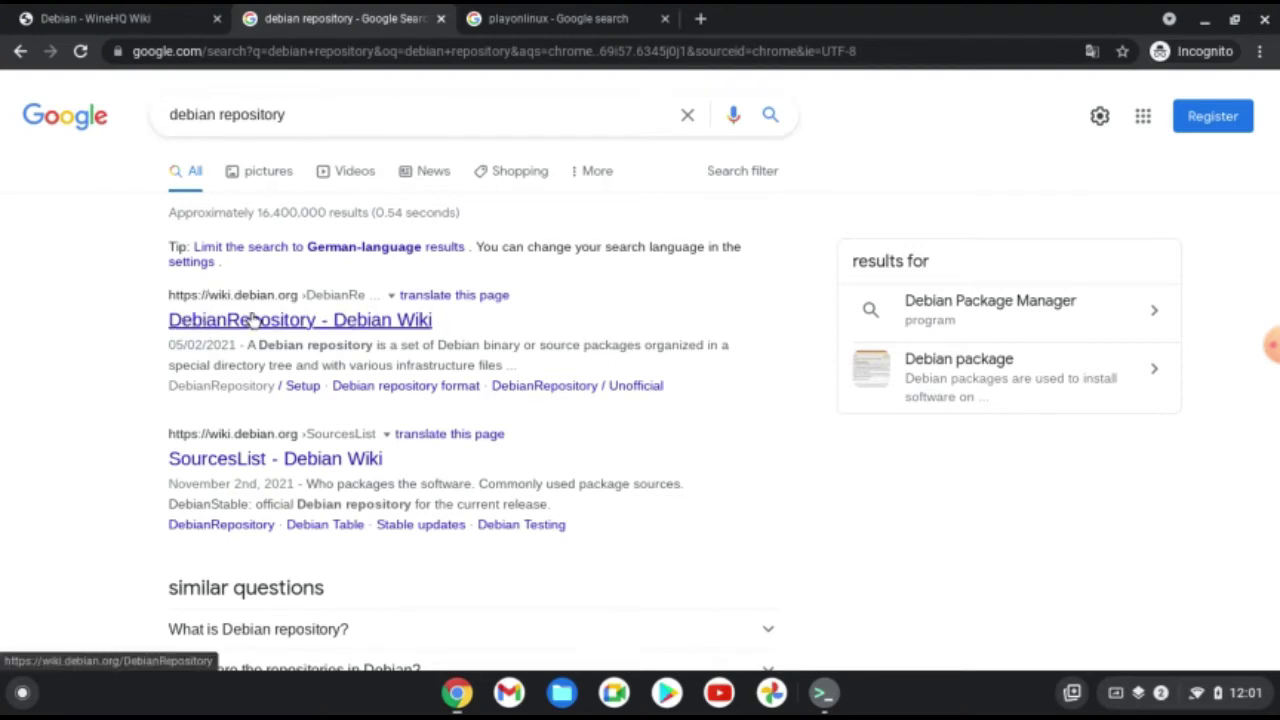
click(285, 460)
scroll(283, 460, down, 8)
scroll(283, 460, down, 15)
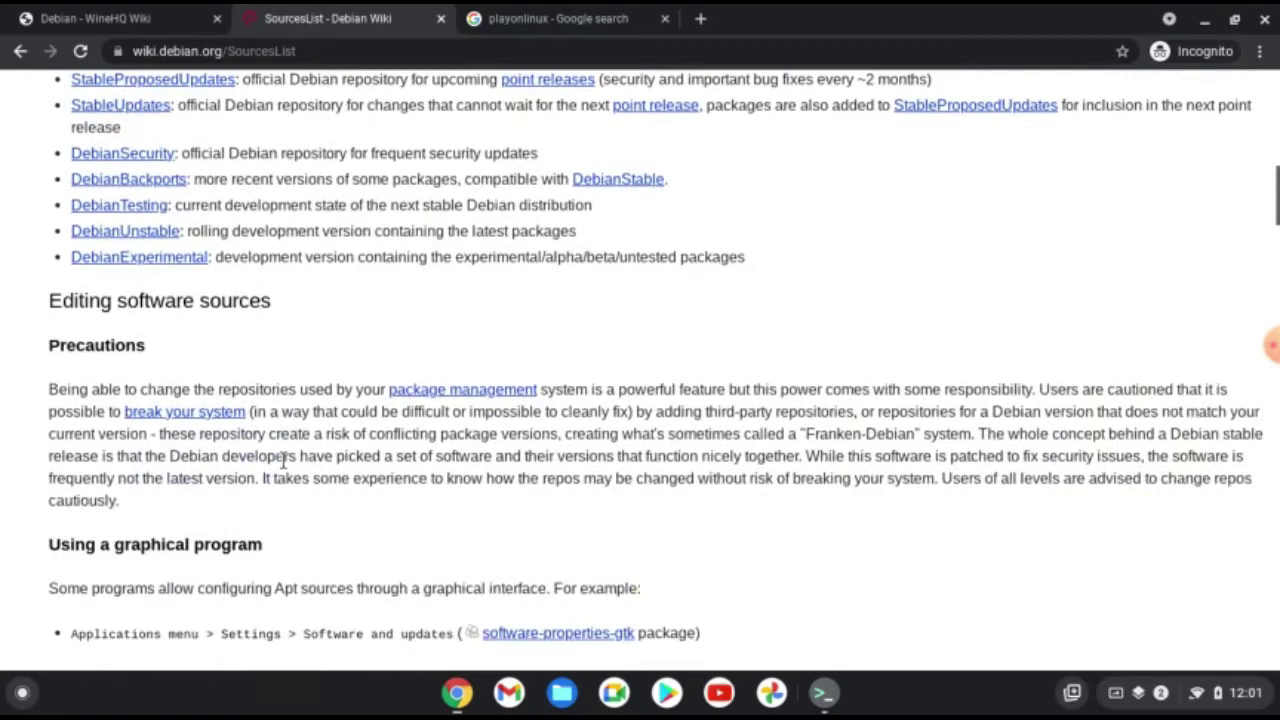
scroll(283, 463, down, 10)
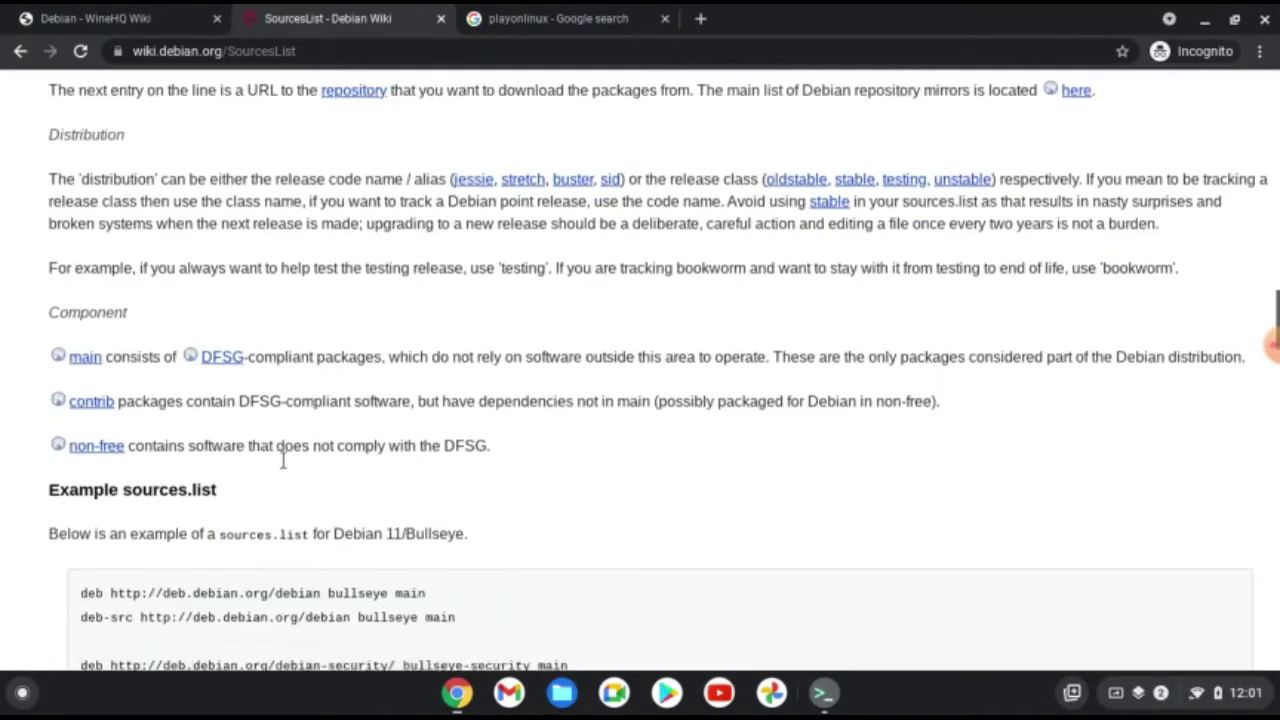
scroll(283, 460, down, 1)
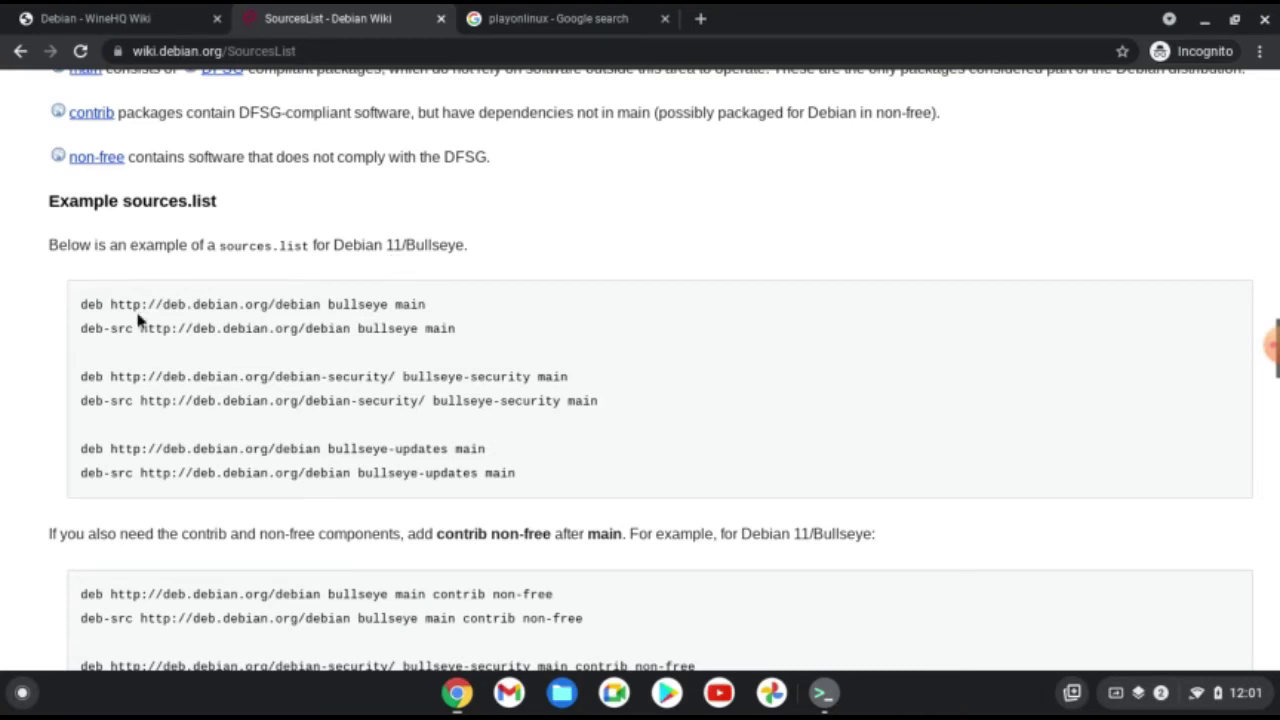
drag(79, 307, 550, 485)
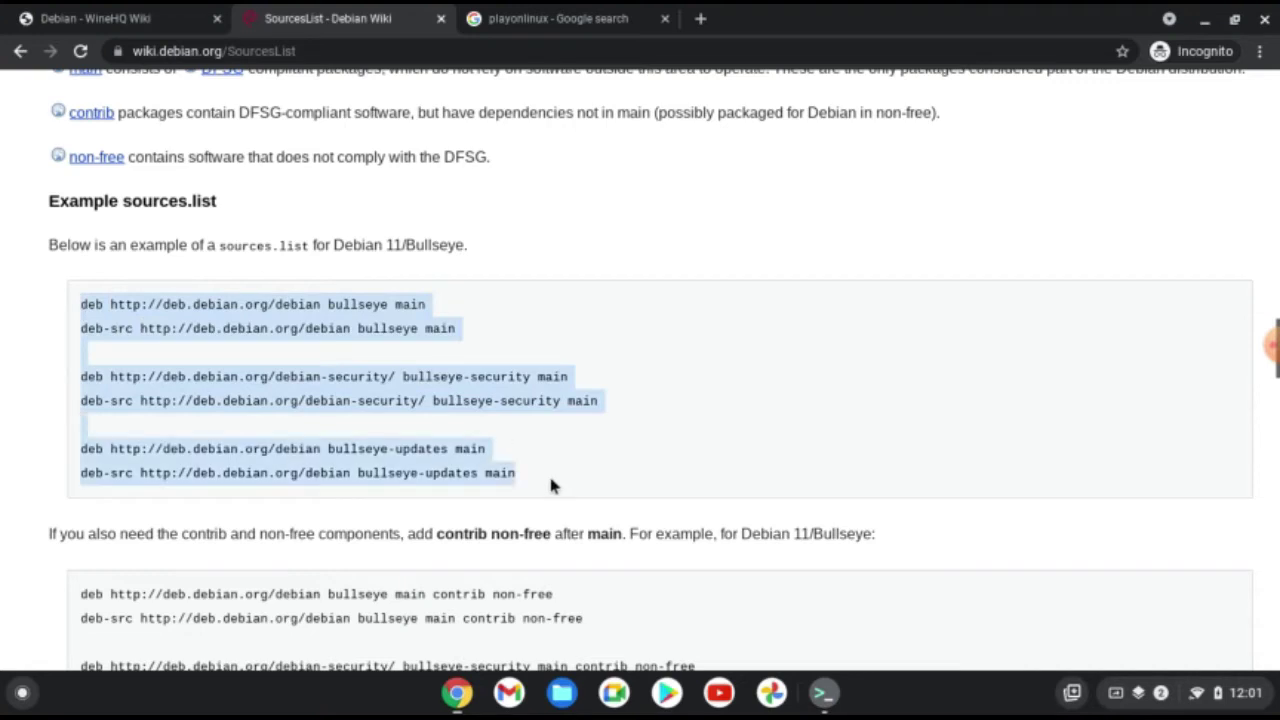
right_click(432, 399)
click(455, 416)
Switch to the terminal and open a new file /etc/apt/sources.list.d/deb11.list in nano with sudo.
click(823, 693)
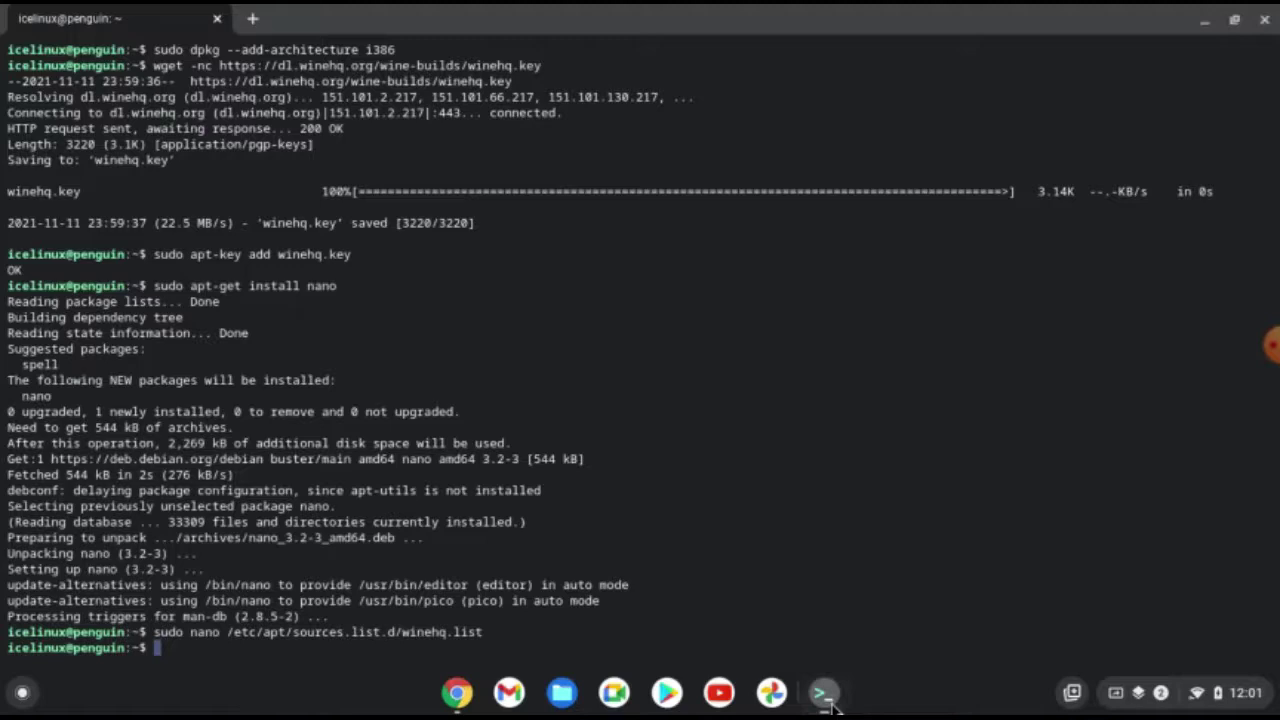
text(nano)
key(BackSpace)
key(BackSpace)
key(BackSpace)
key(BackSpace)
key(BackSpace)
text(sudo nano /etc/ap)
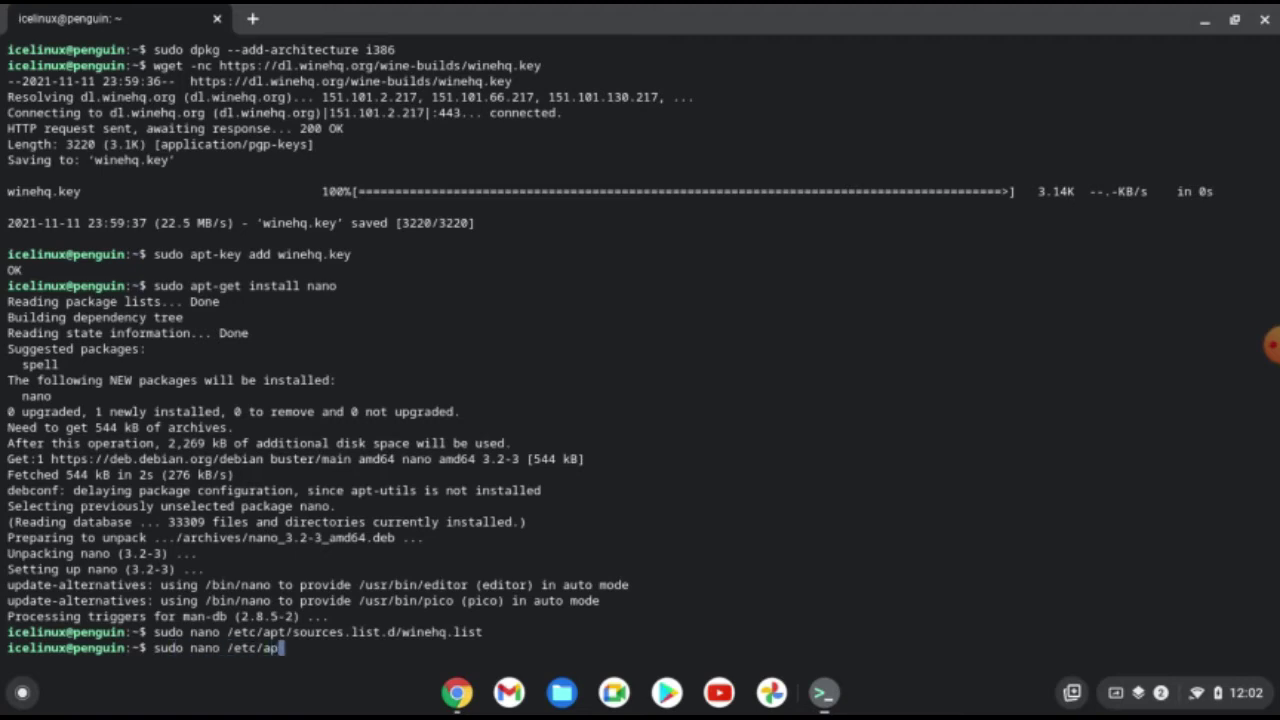
text(t)
text(/so)
key(Tab)
text(.d/deb11)
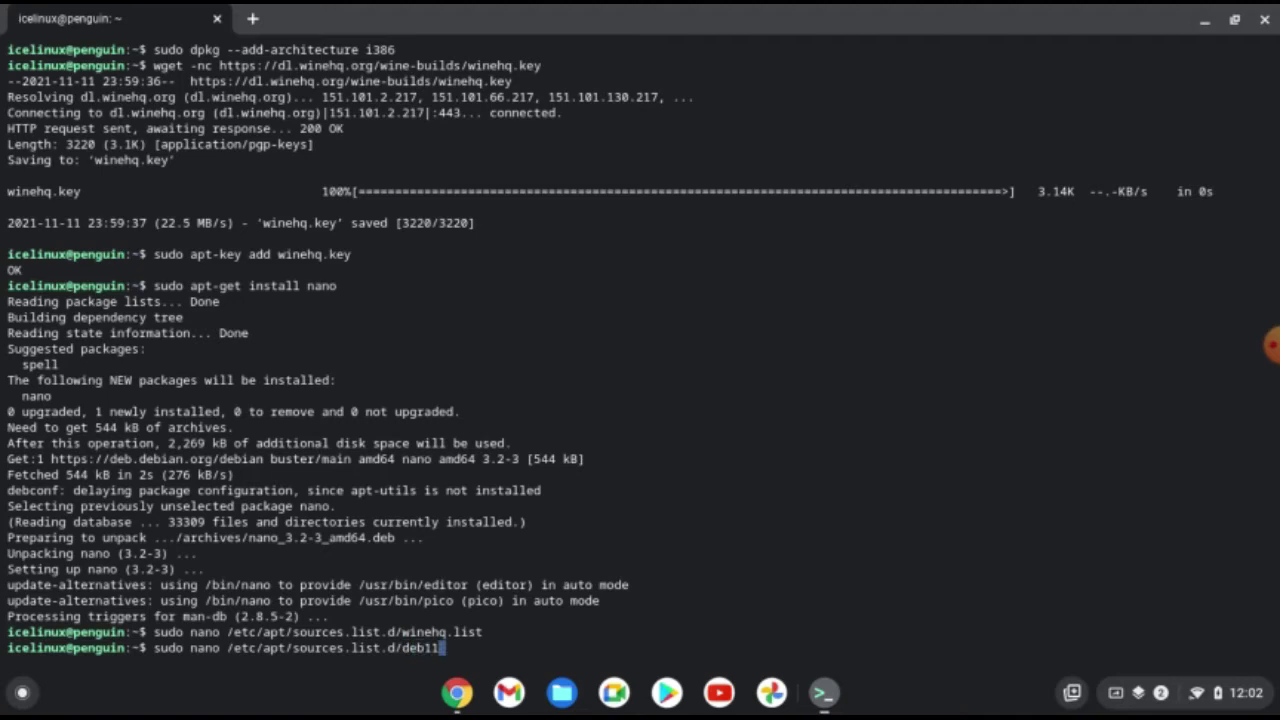
text(.list)
key(Return)
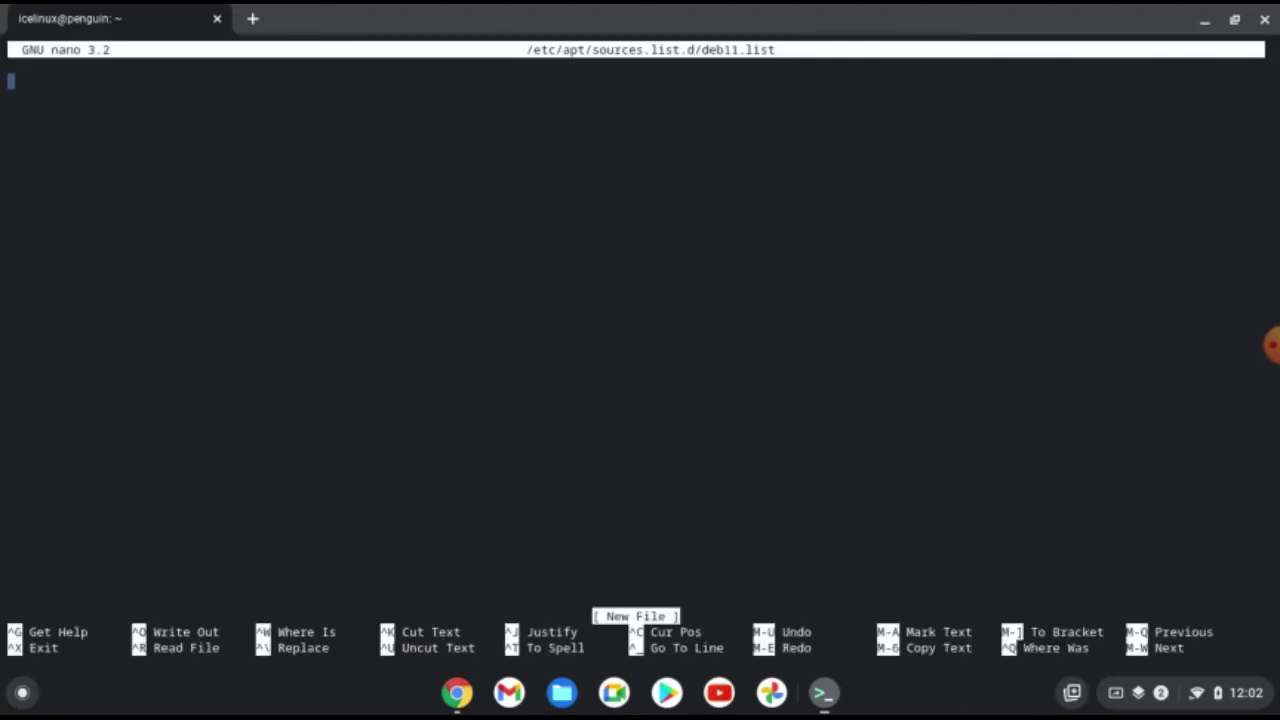
Paste the copied Debian 11 repository lines into deb11.list, save the file and exit nano.
key(ctrl+shift+v)
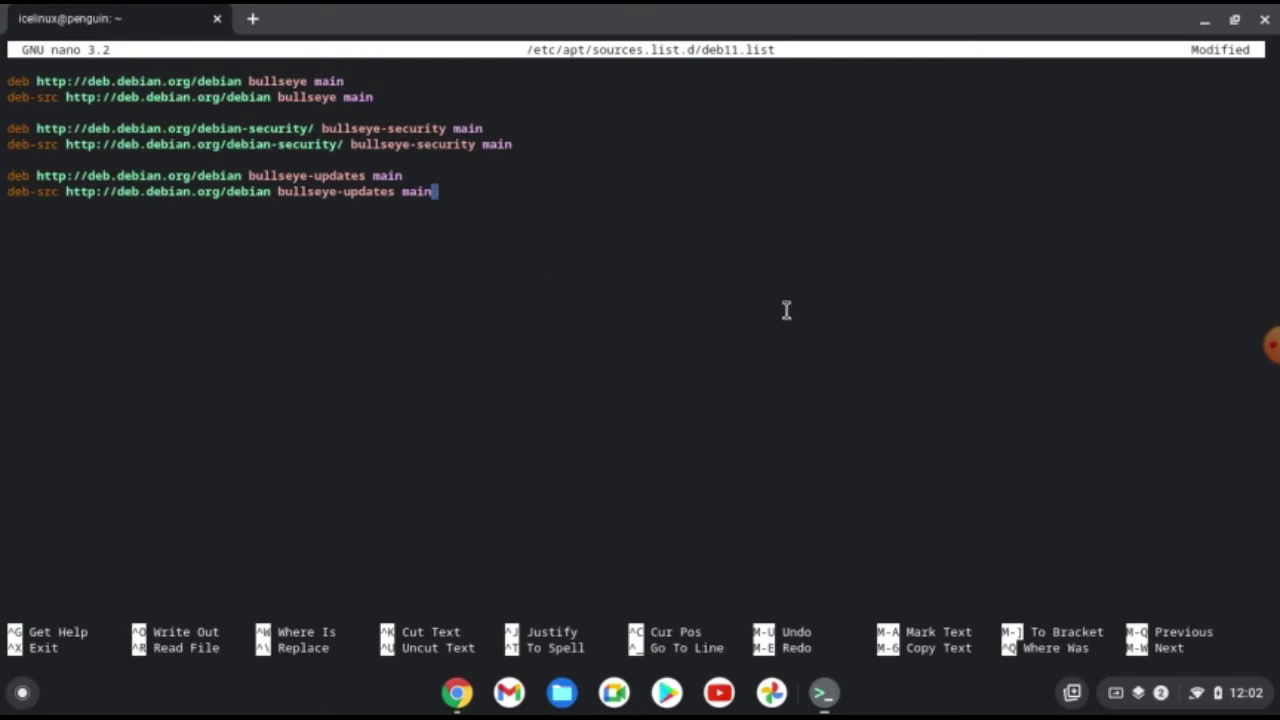
key(ctrl+o)
key(Return)
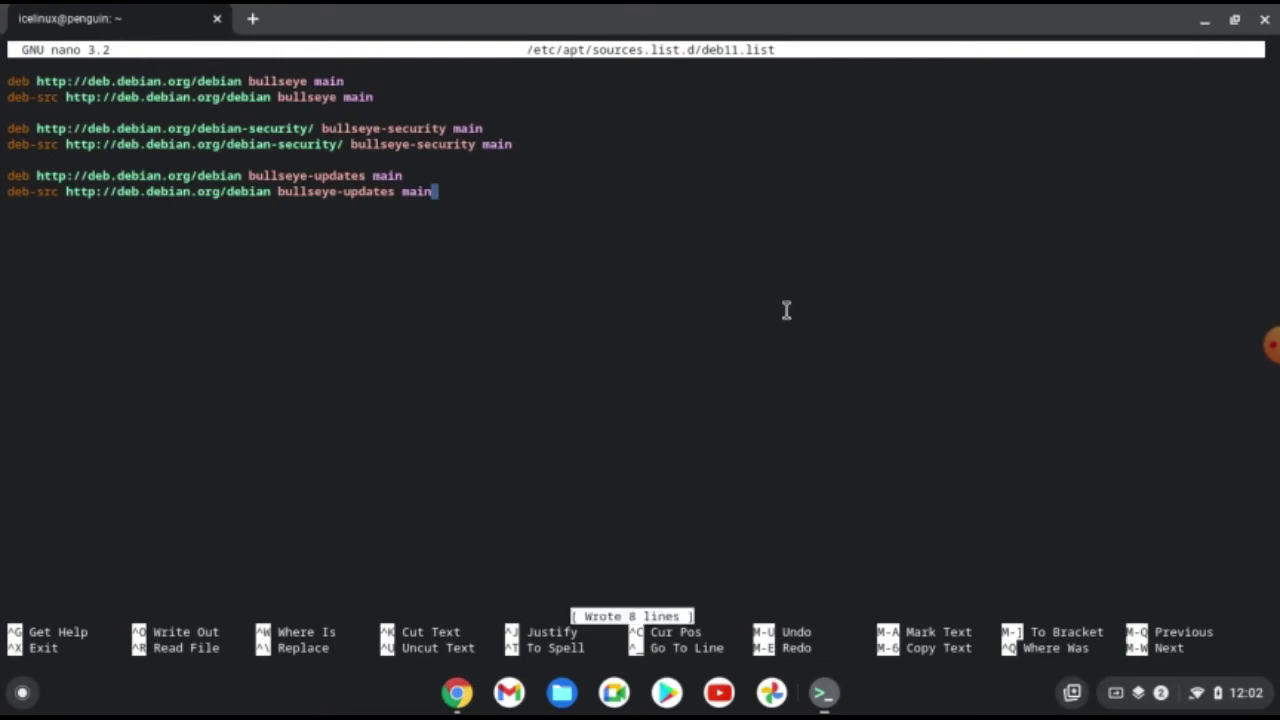
key(ctrl+x)
Update the package lists with sudo apt-get update.
text(sudo)
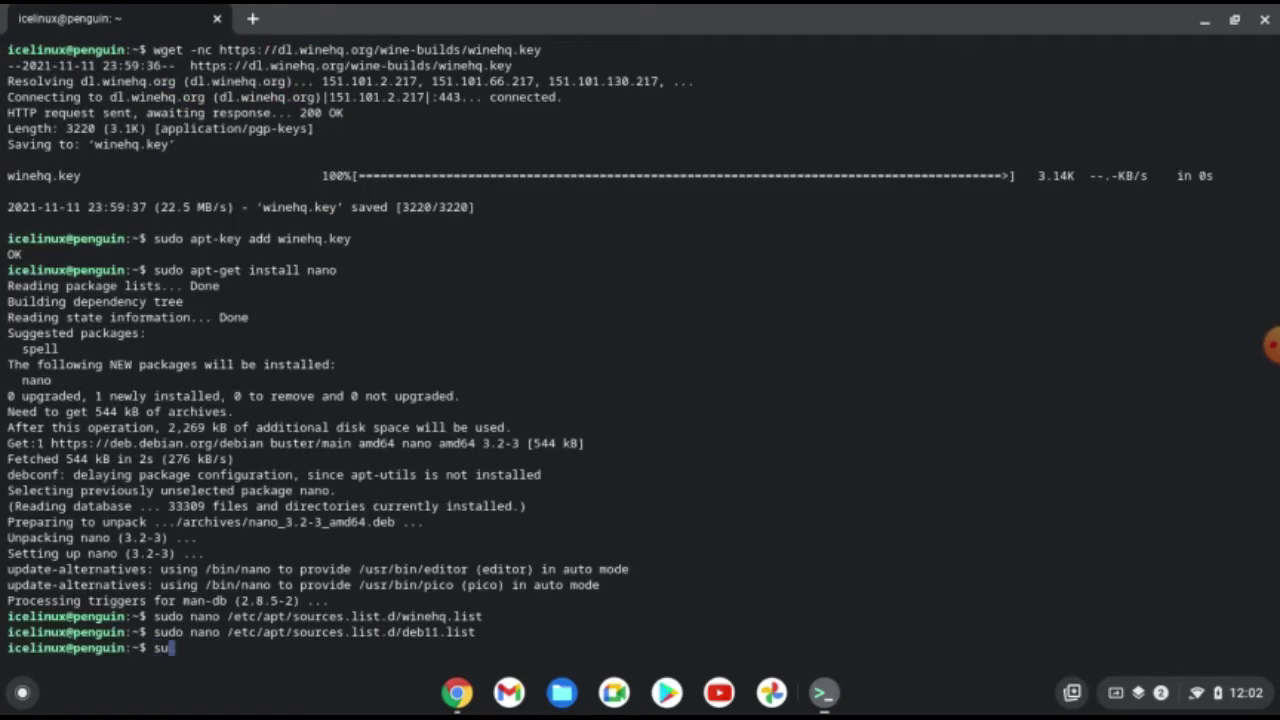
text( apt-get update)
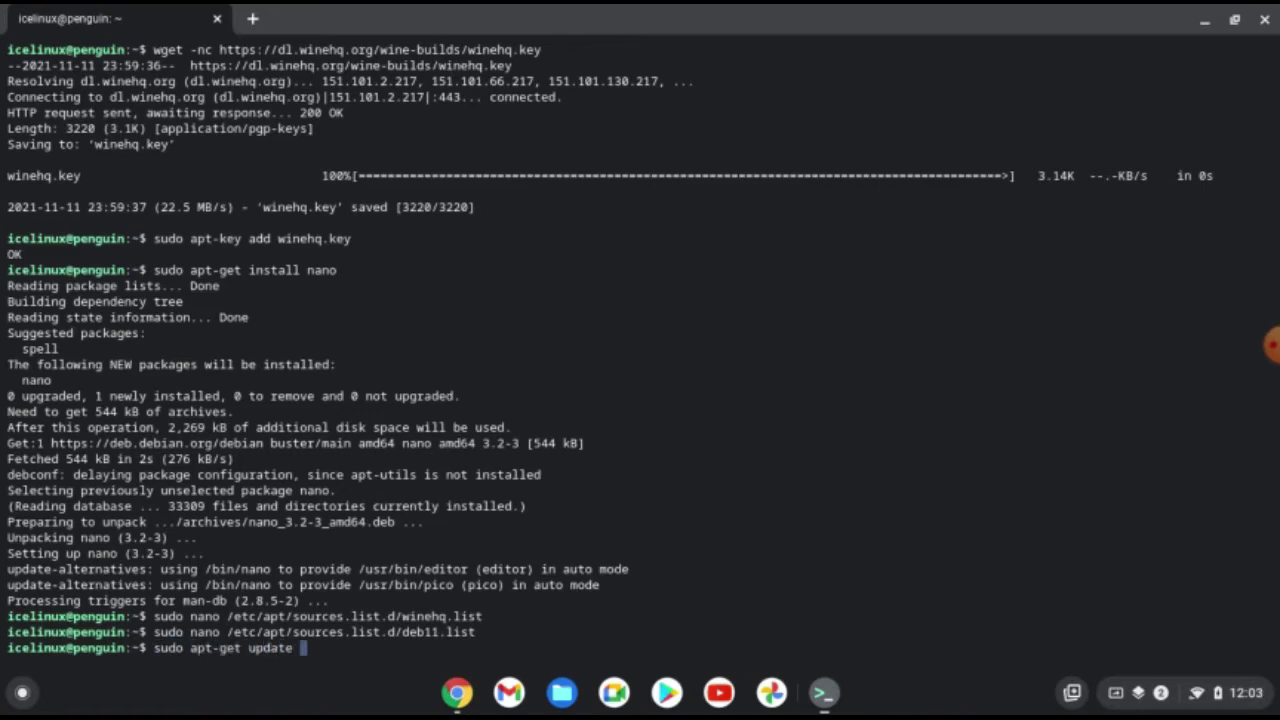
key(Return)
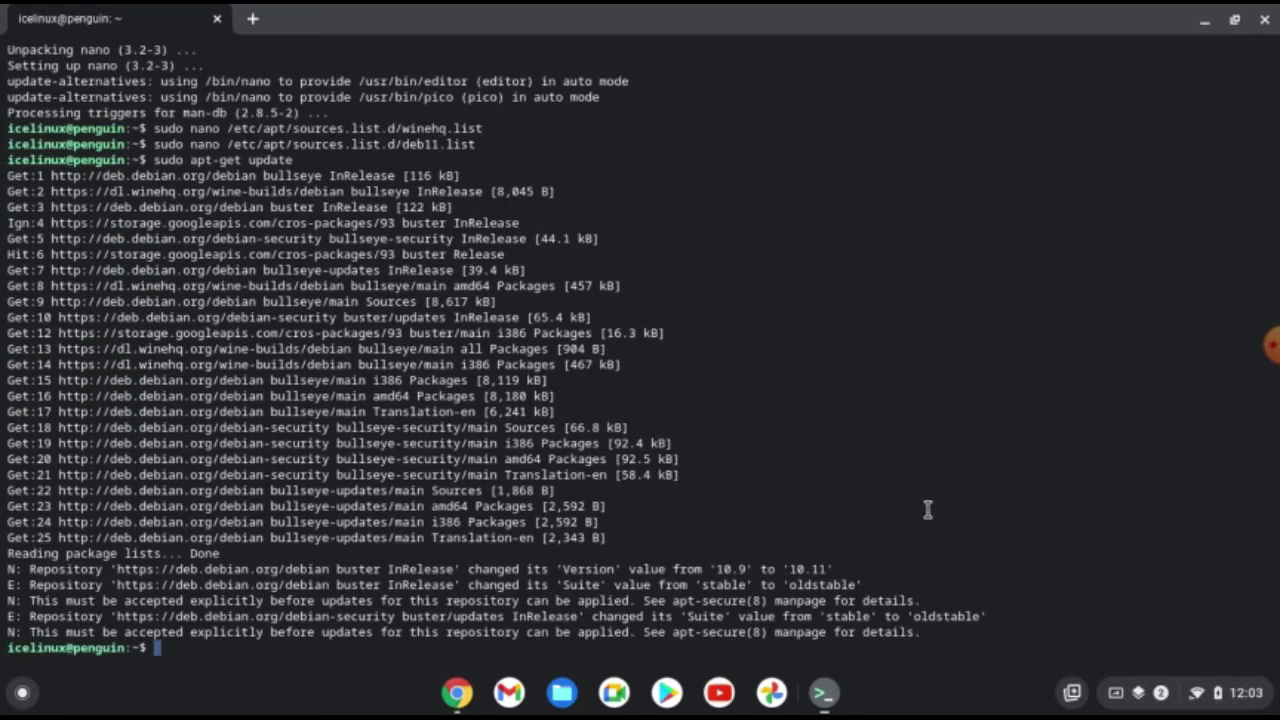
Run sudo apt-get --allow-releaseinfo-change update twice to accept the changed repository information, and clear the terminal.
text(sudo apt-get --allow-releaseinfo-change update)
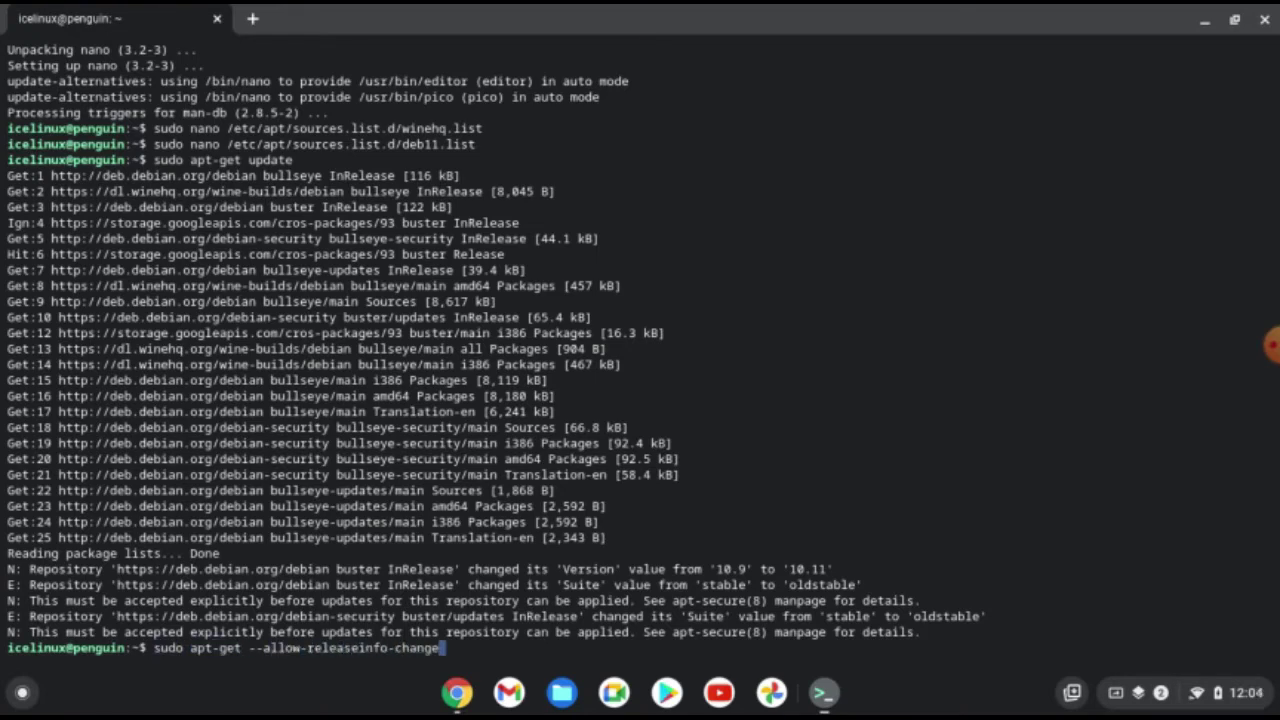
key(Return)
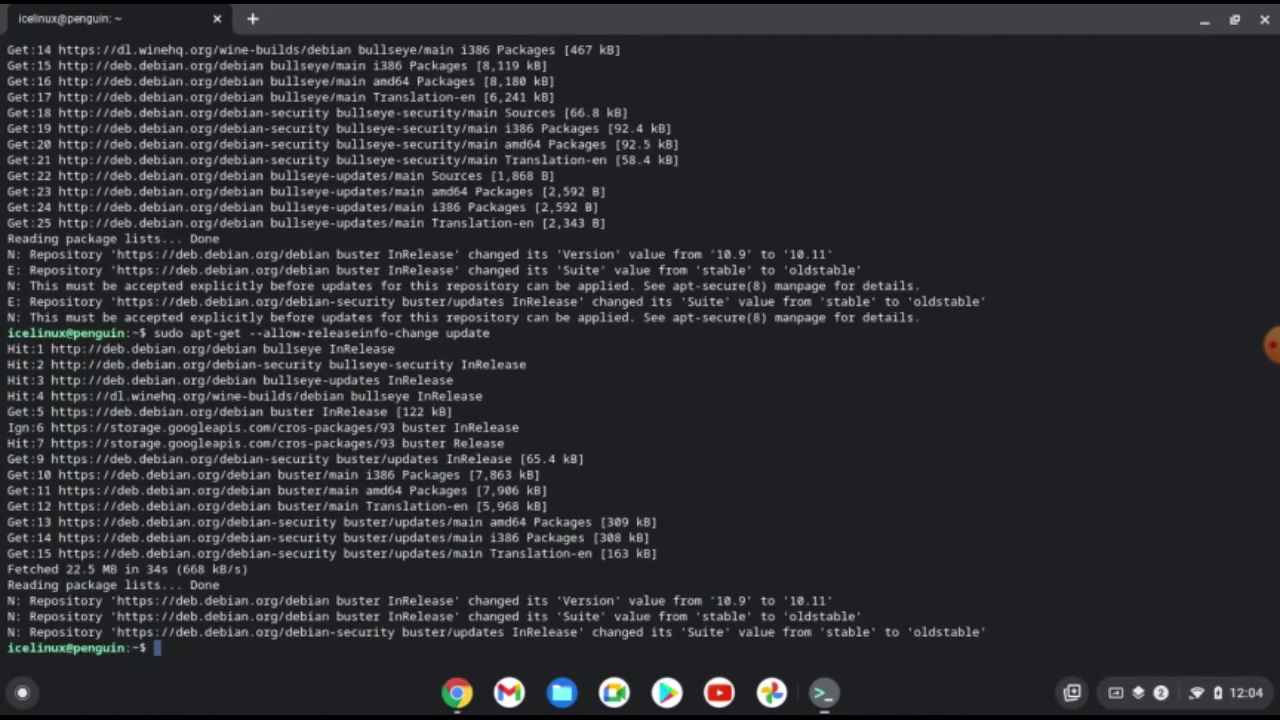
key(Up)
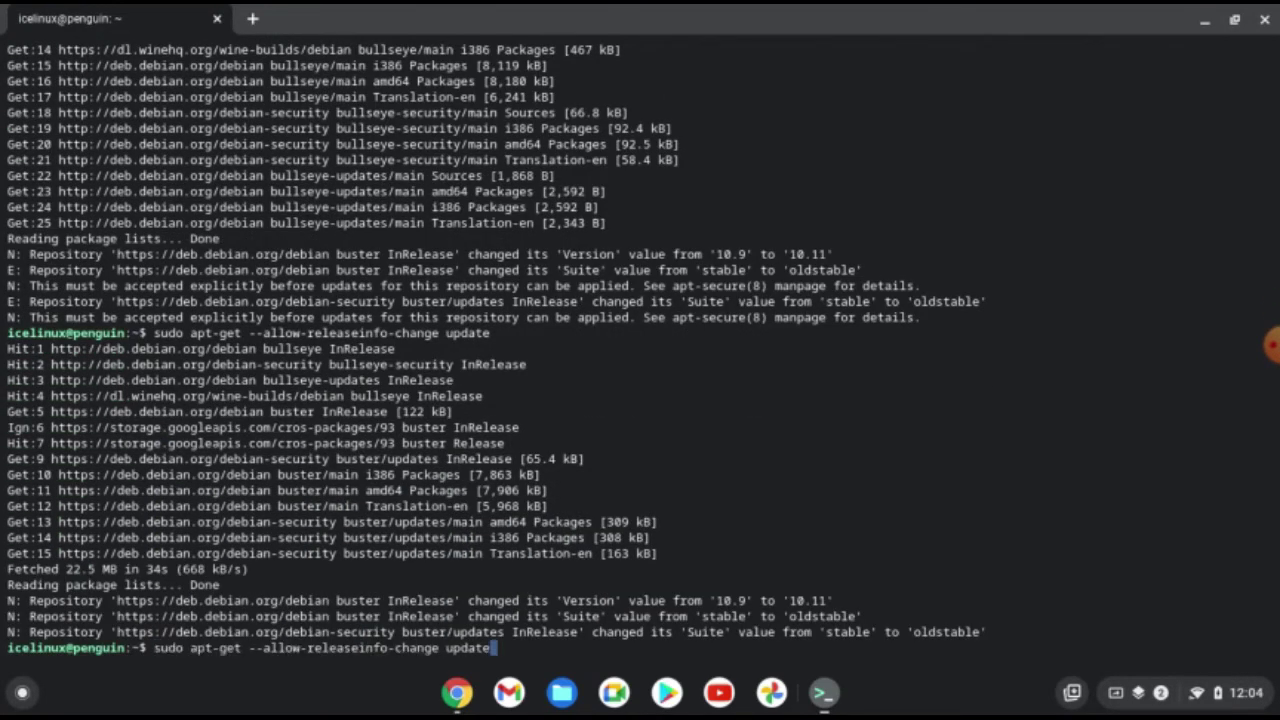
key(Return)
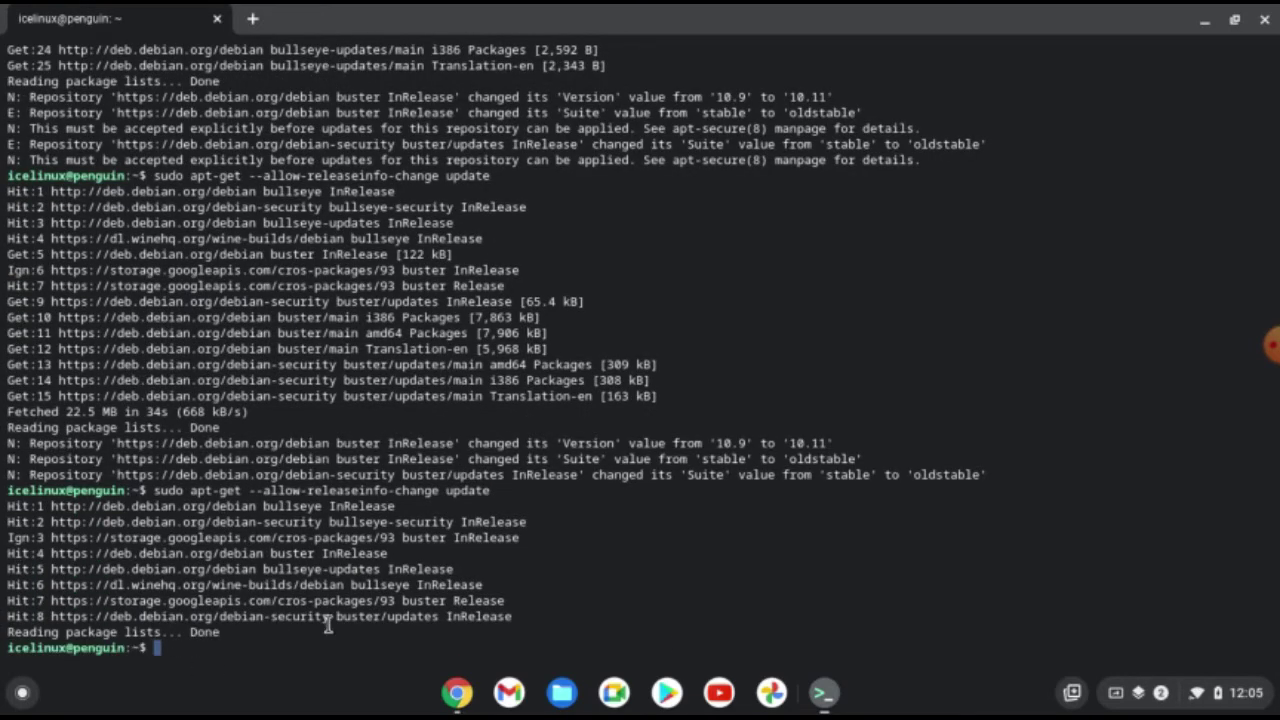
text(clear)
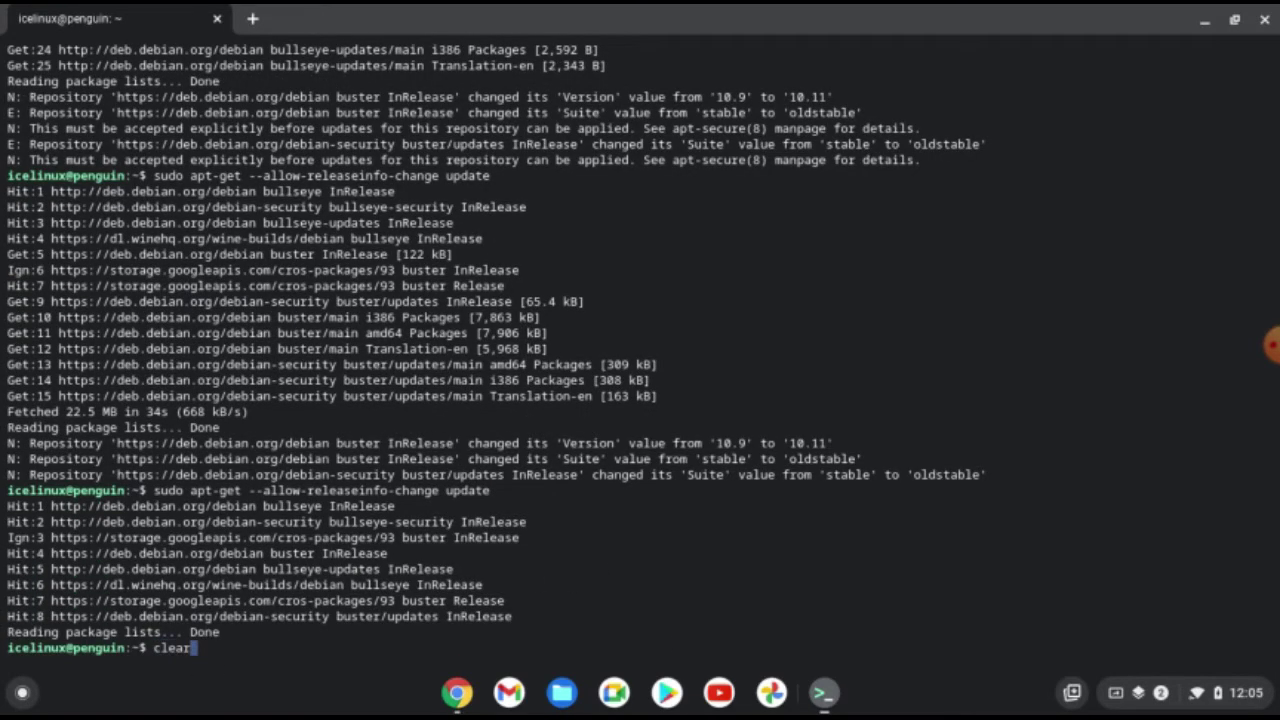
key(Return)
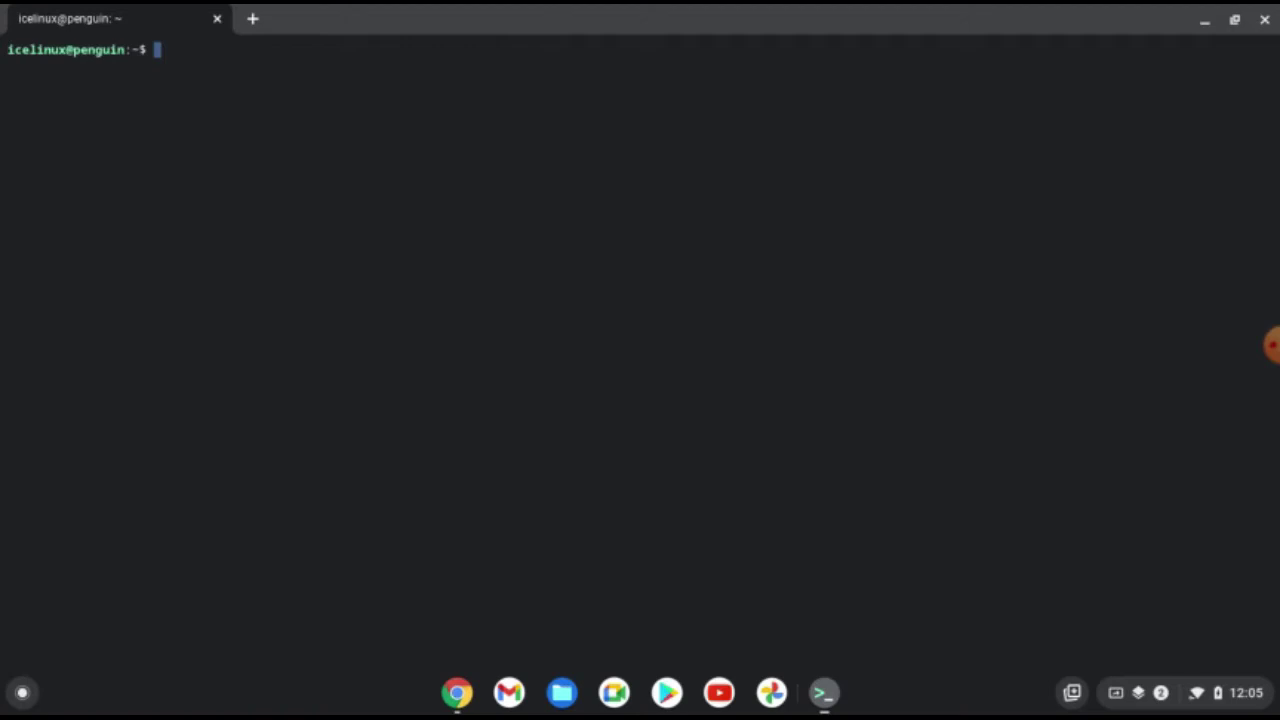
Copy the staging branch command sudo apt install --install-recommends winehq-staging from the WineHQ Debian page in Chrome.
click(457, 692)
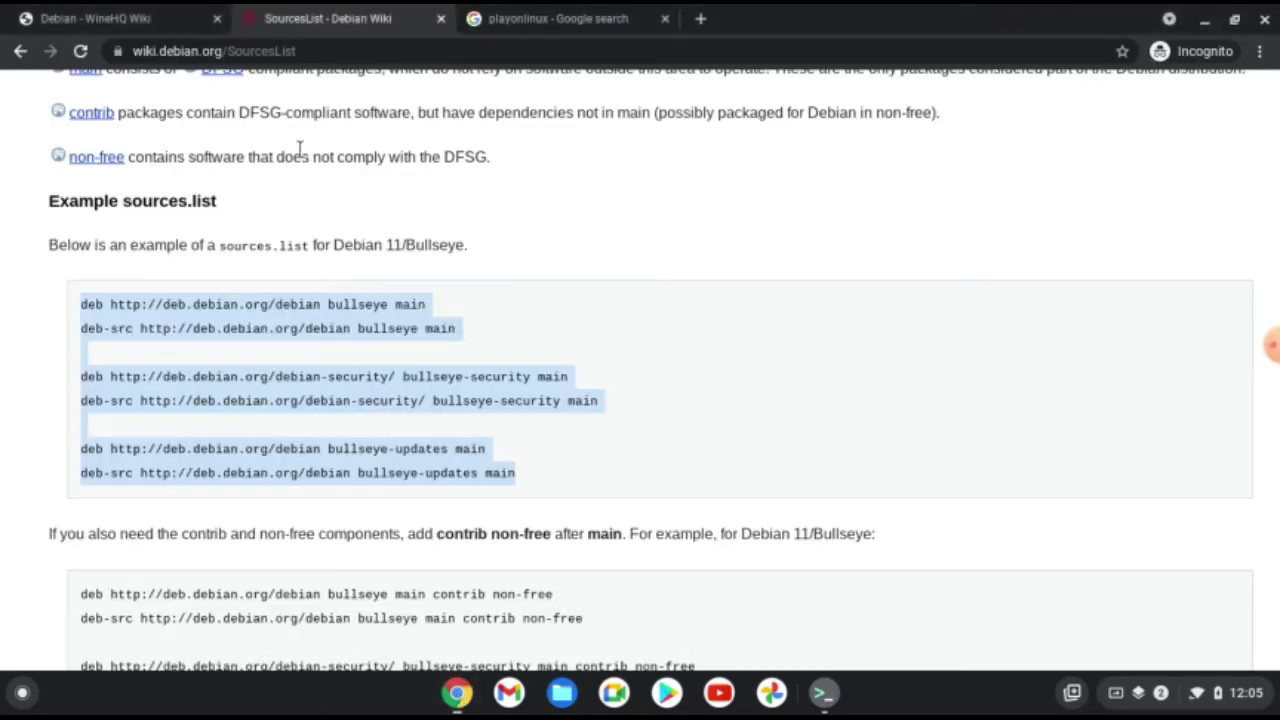
click(143, 12)
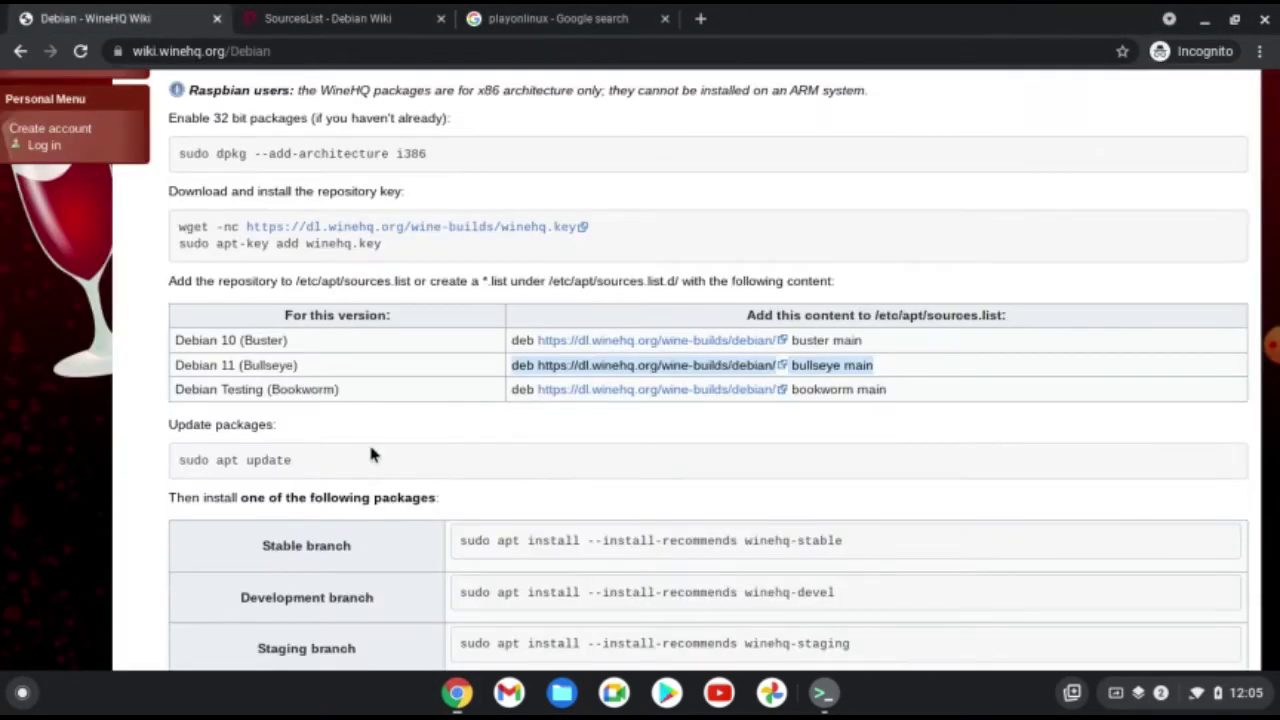
scroll(370, 455, down, 3)
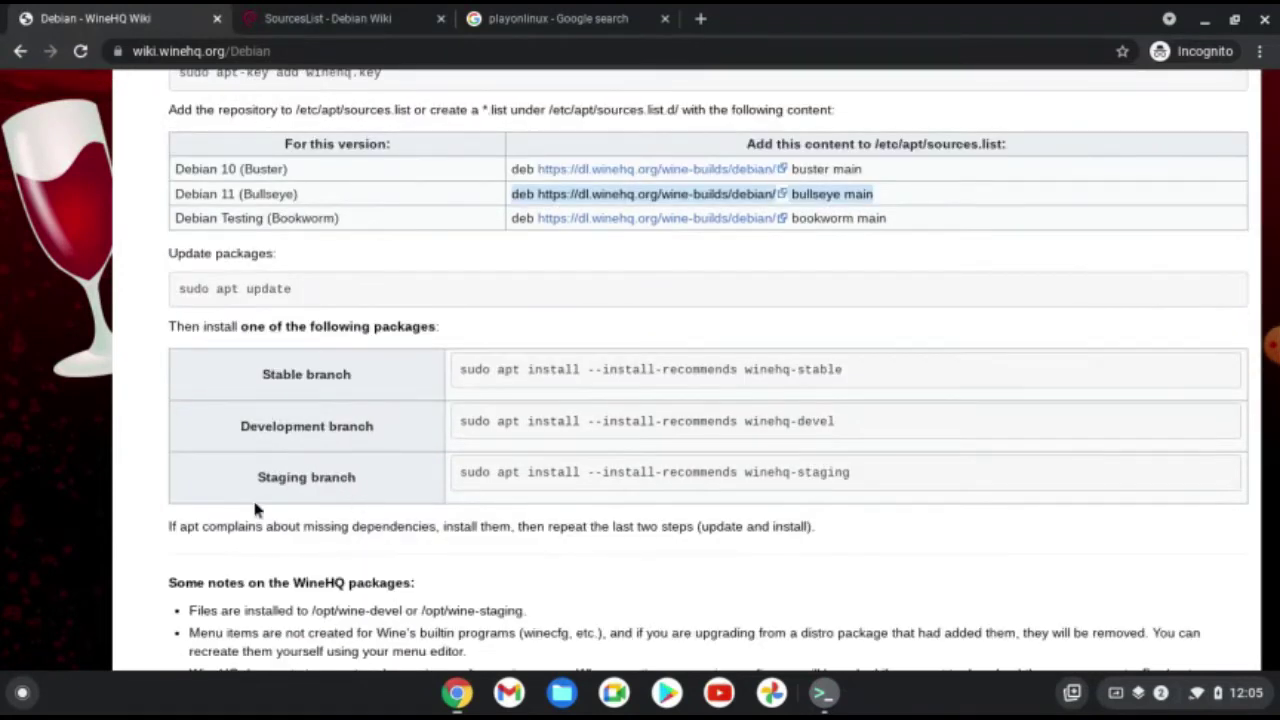
drag(852, 476, 460, 481)
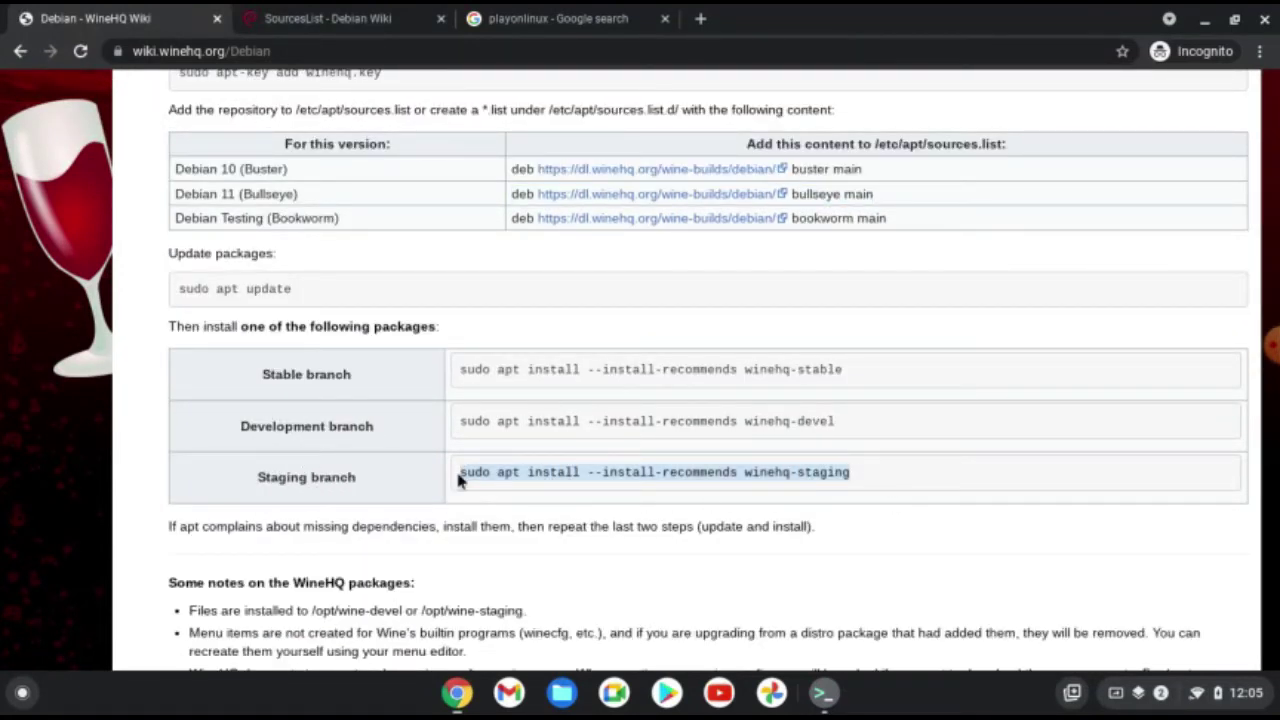
right_click(500, 478)
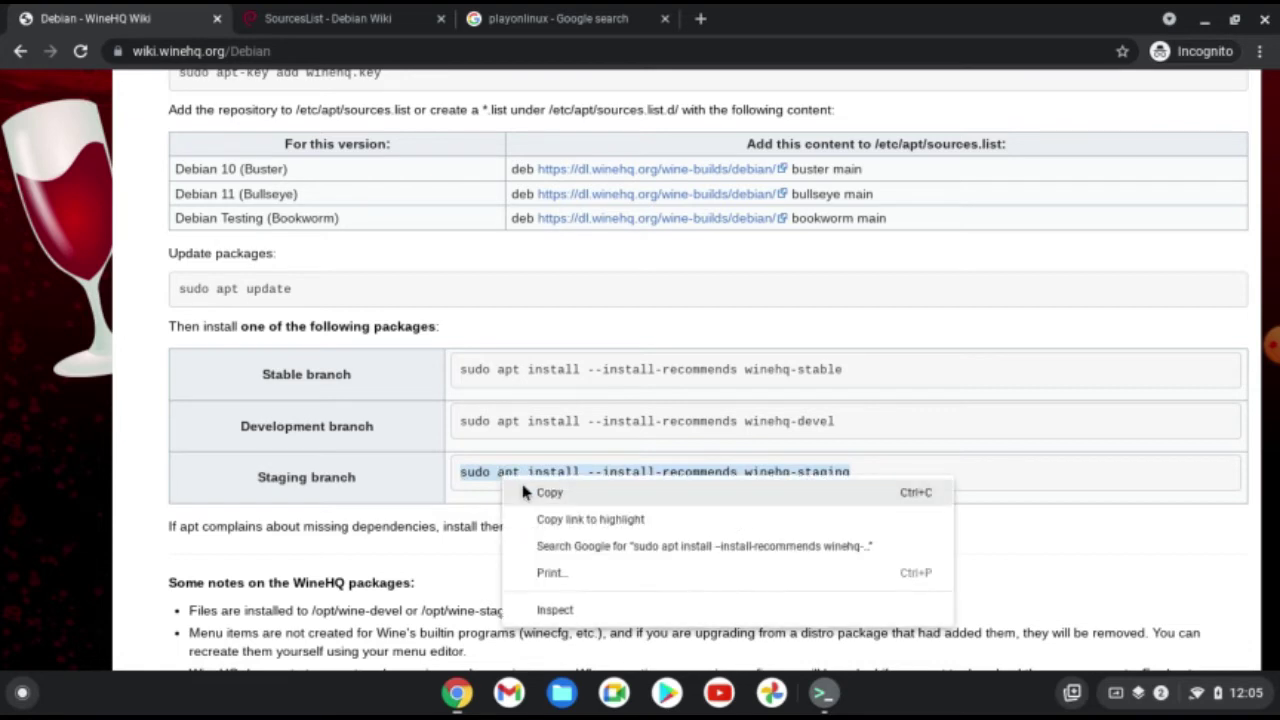
click(530, 491)
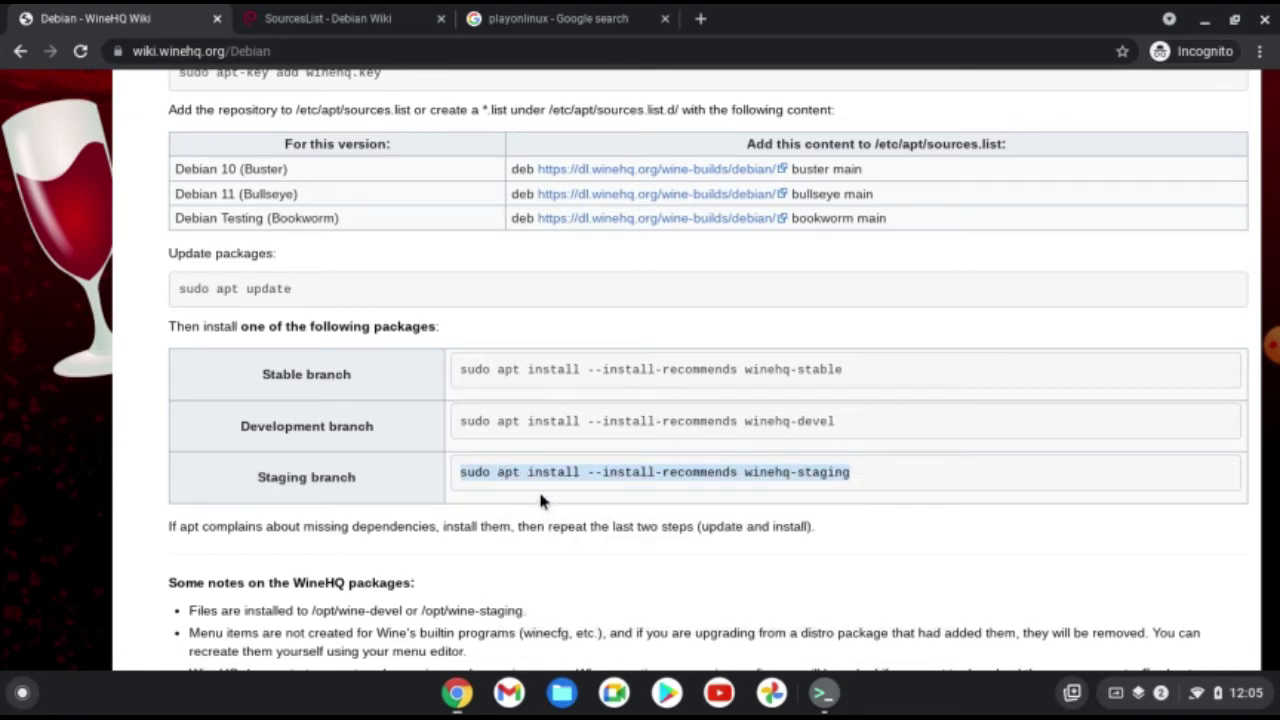
Run the copied sudo apt install --install-recommends winehq-staging command in the Terminal, answer y to continue, and clear the terminal once installed.
click(823, 692)
key(ctrl+shift+v)
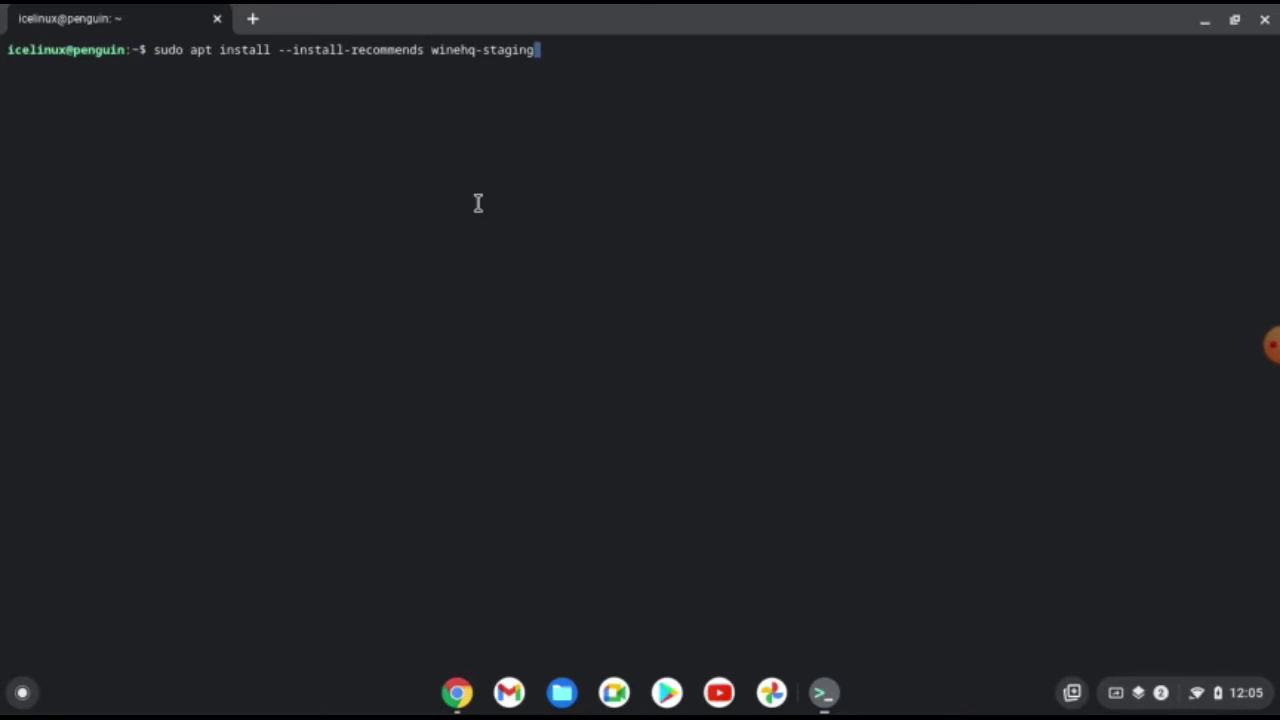
key(Return)
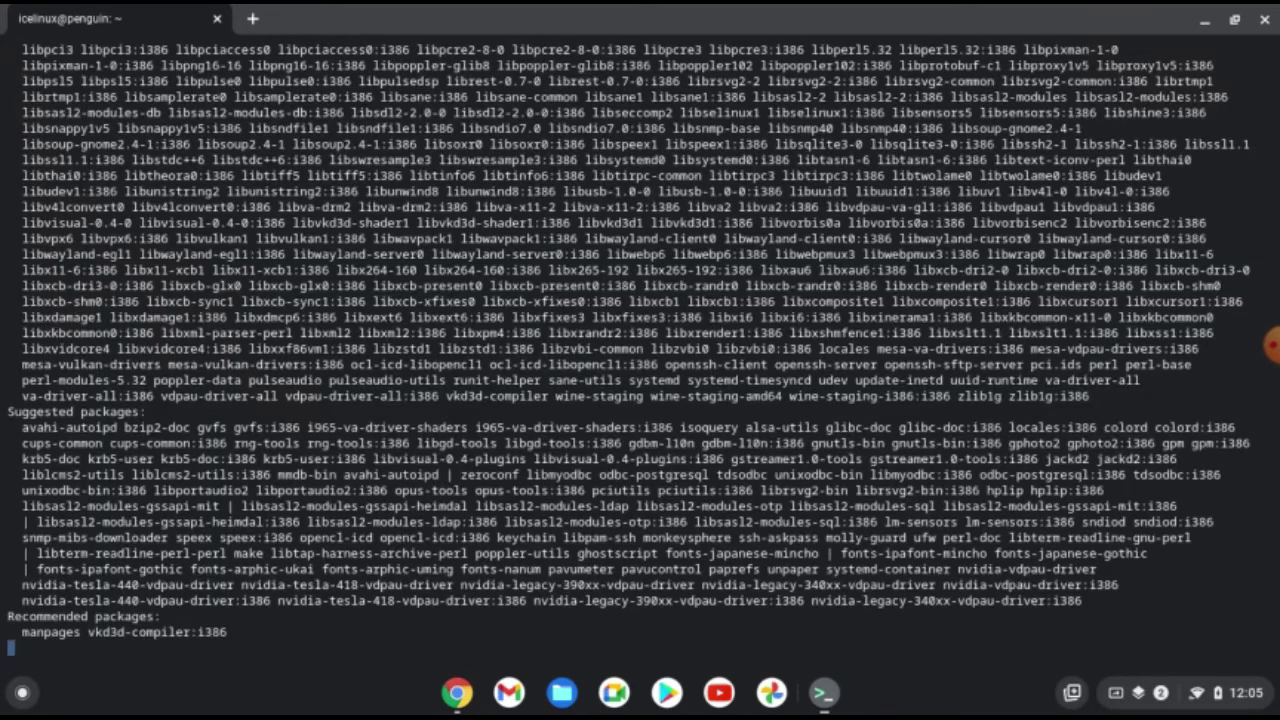
text(y)
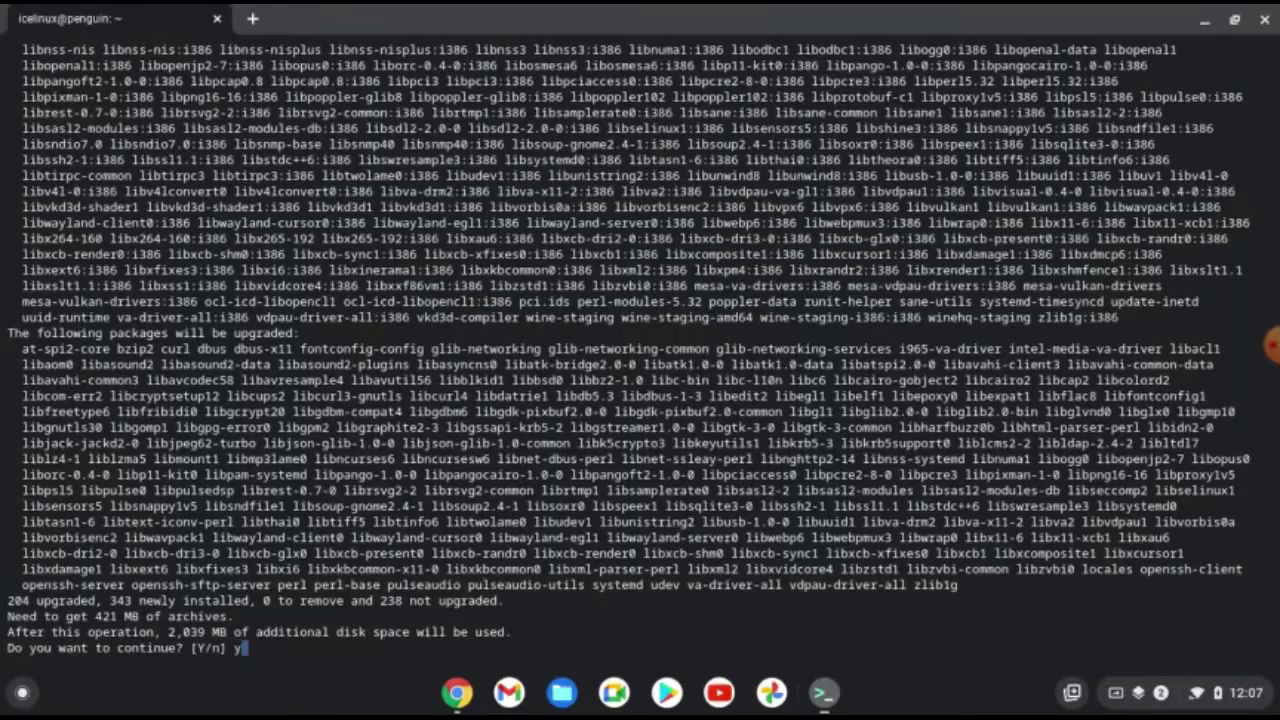
key(Return)
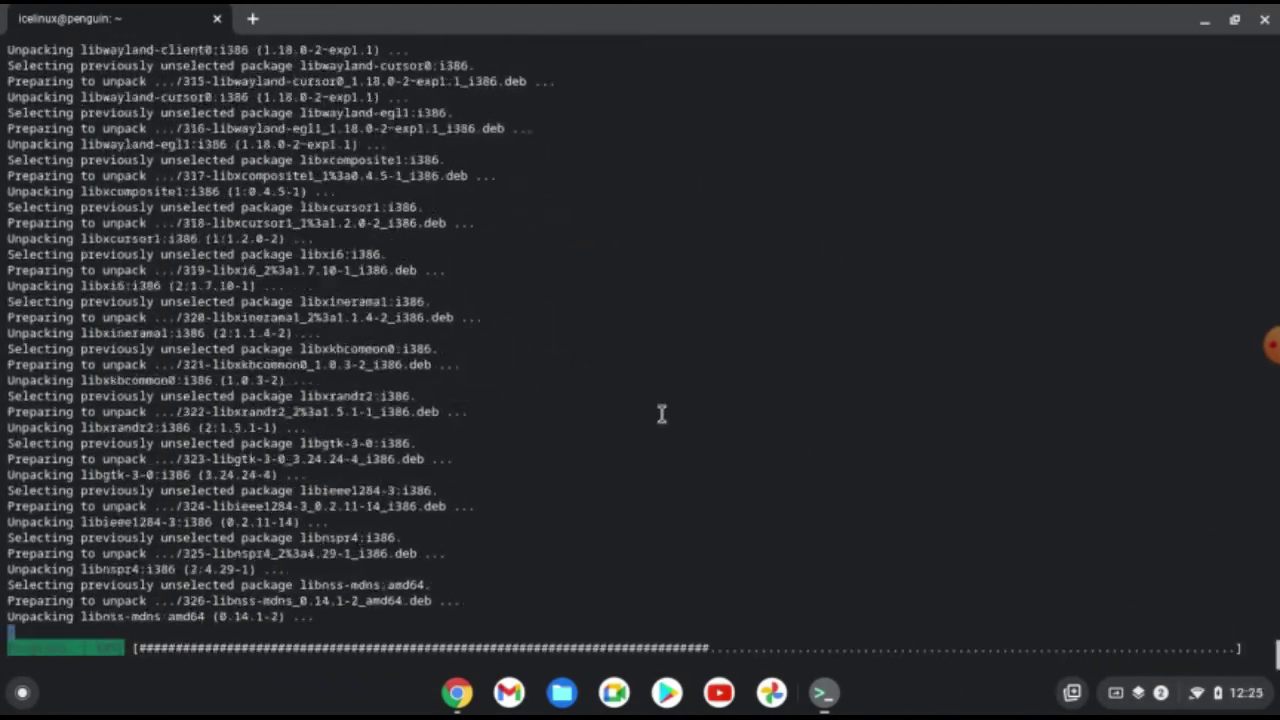
text(clear)
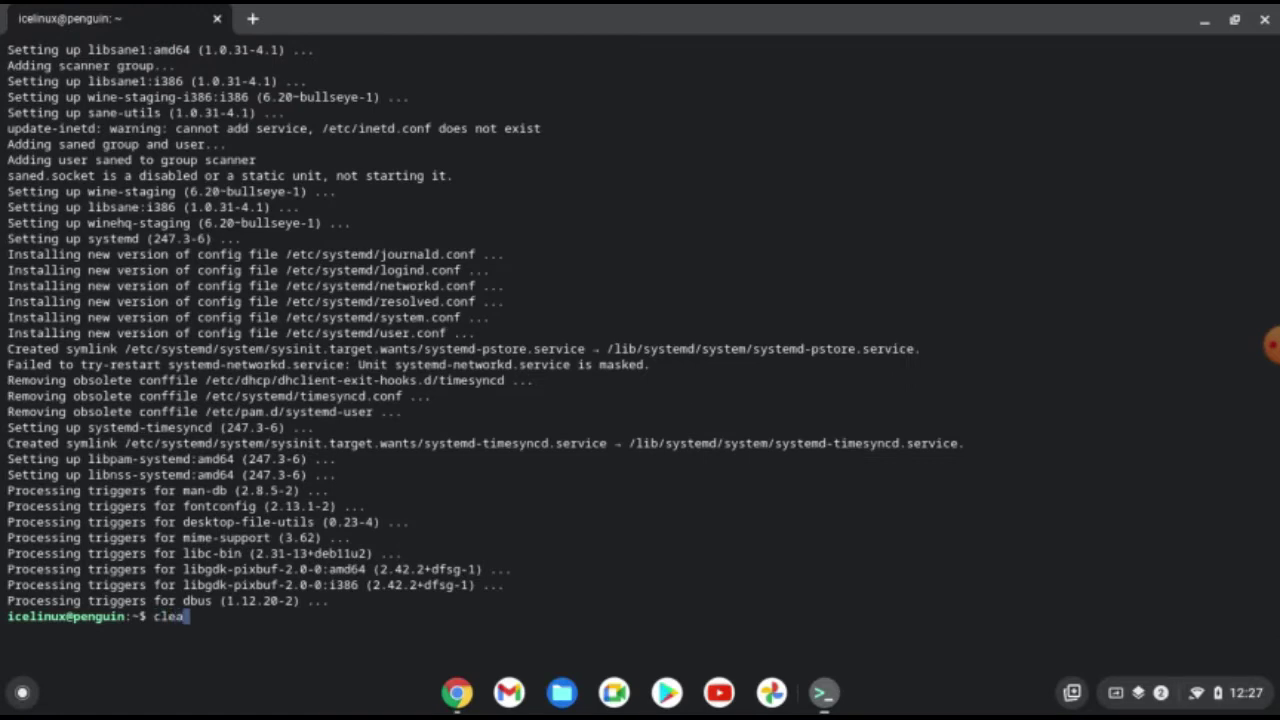
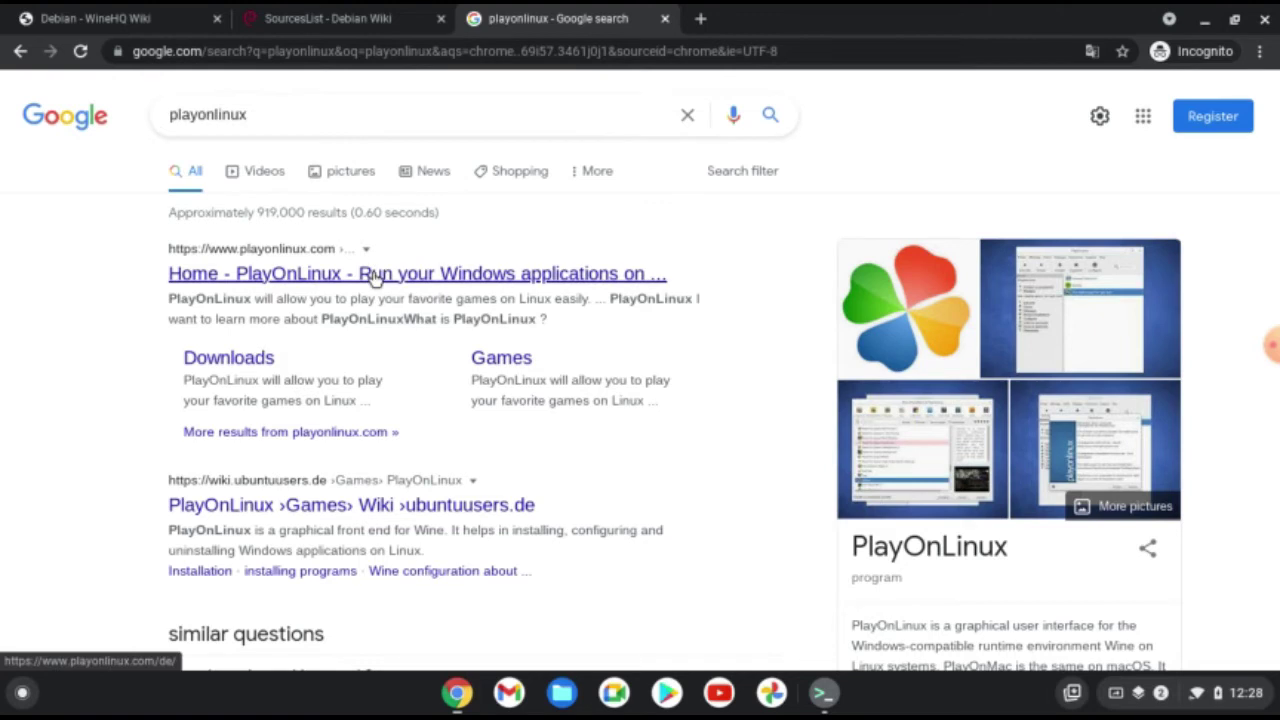
Open the PlayOnLinux home page from the Google results in Chrome and expand the Debian section of its Downloads page.
click(375, 278)
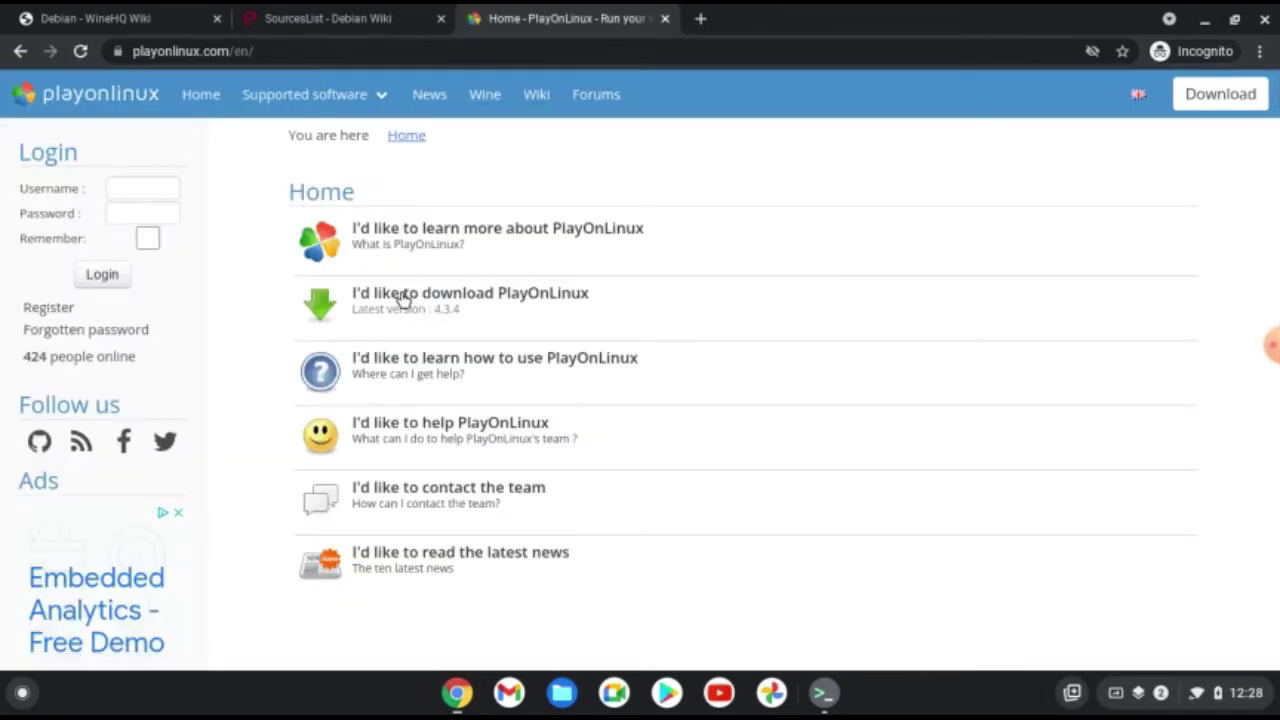
click(1234, 95)
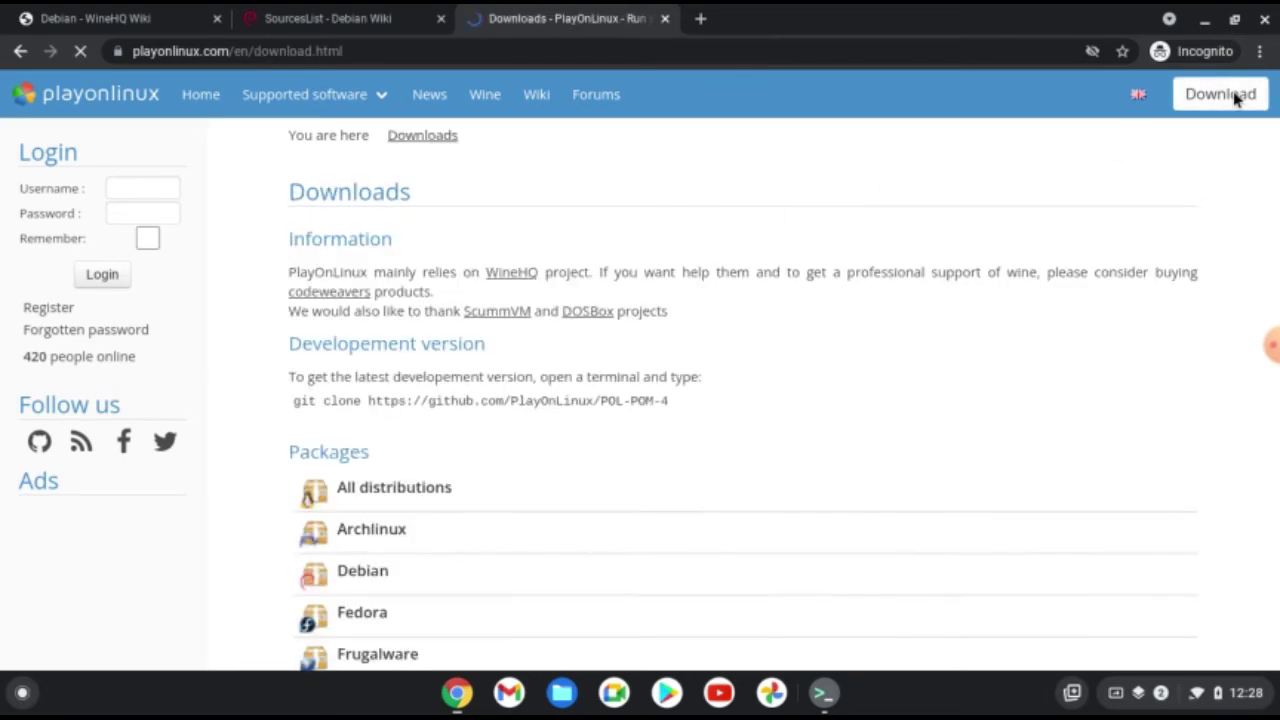
click(360, 577)
scroll(490, 530, down, 1)
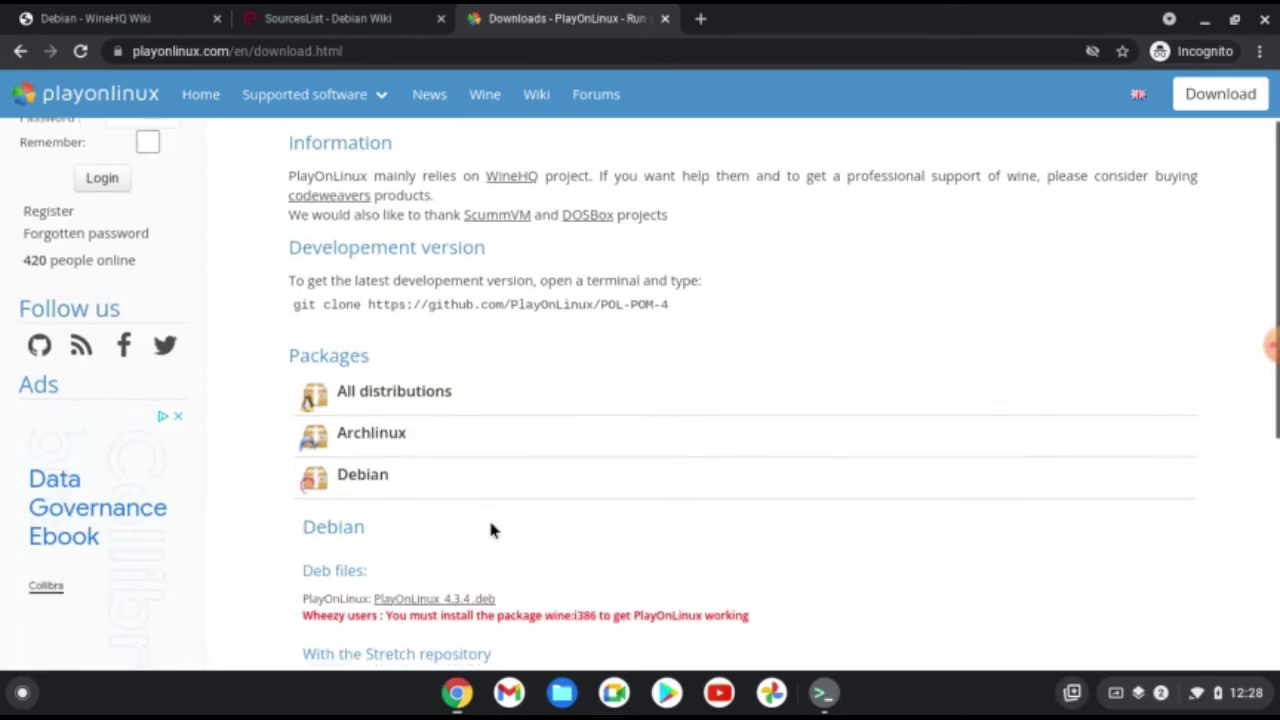
scroll(490, 530, down, 4)
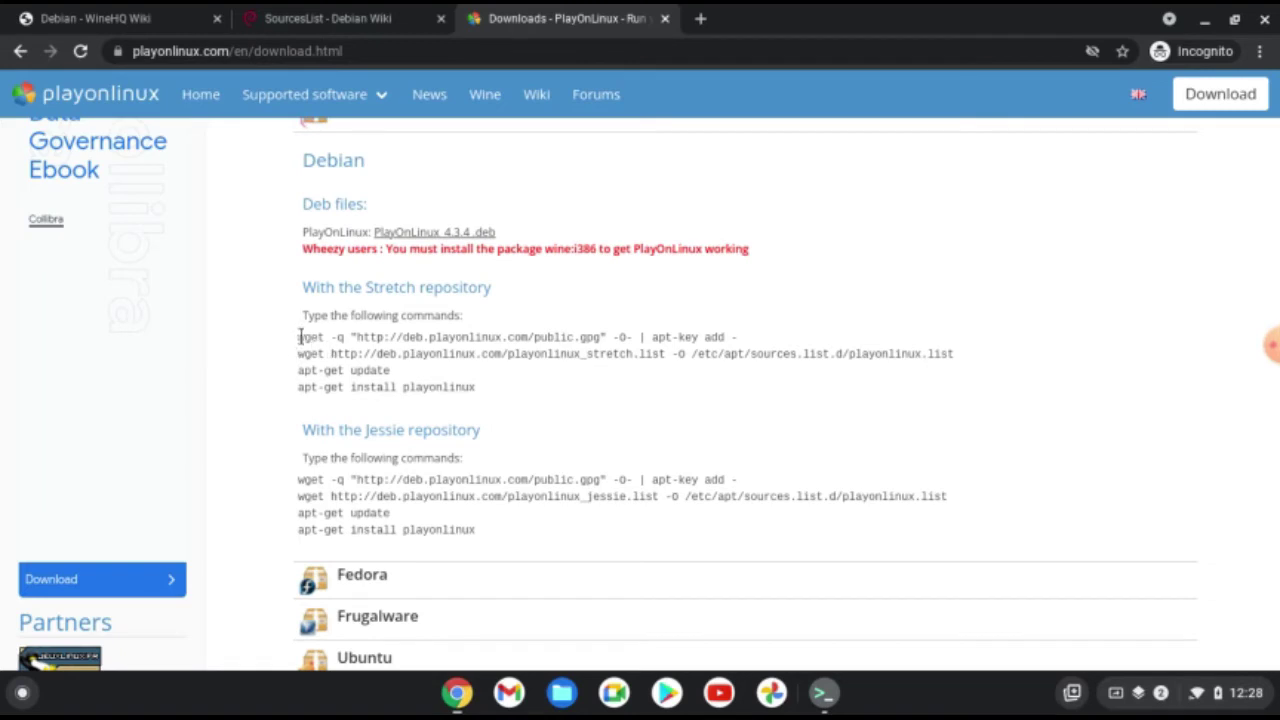
Copy the wget public.gpg | apt-key add - command from the Stretch repository instructions.
drag(292, 338, 778, 333)
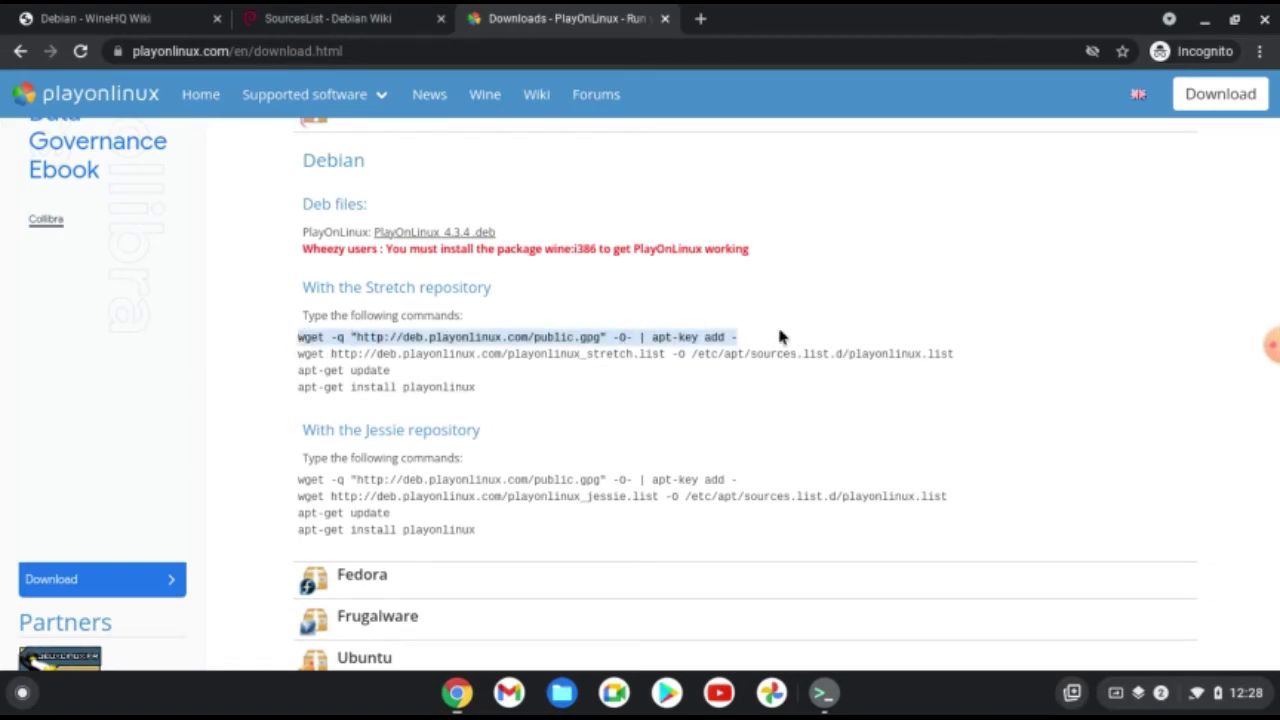
right_click(697, 337)
click(712, 353)
Try to add the PlayOnLinux repository key by running the copied command in the Terminal as a regular user.
click(460, 695)
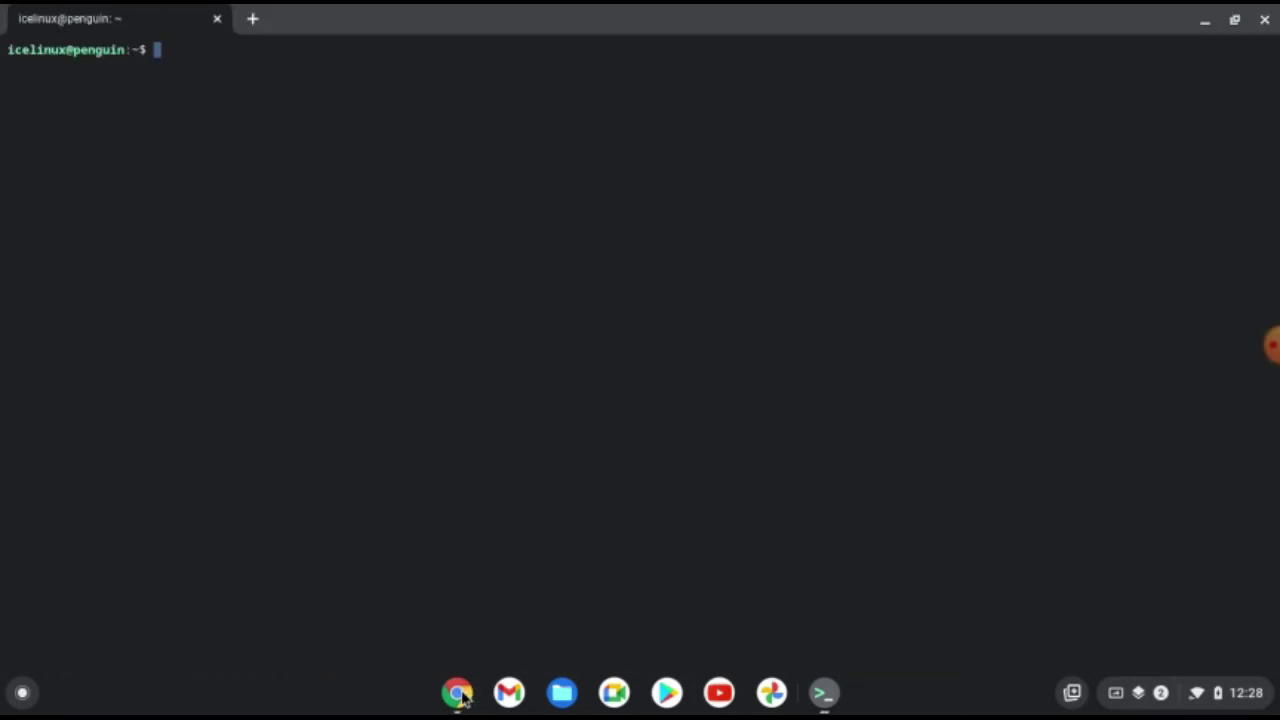
key(ctrl+shift+v)
key(Return)
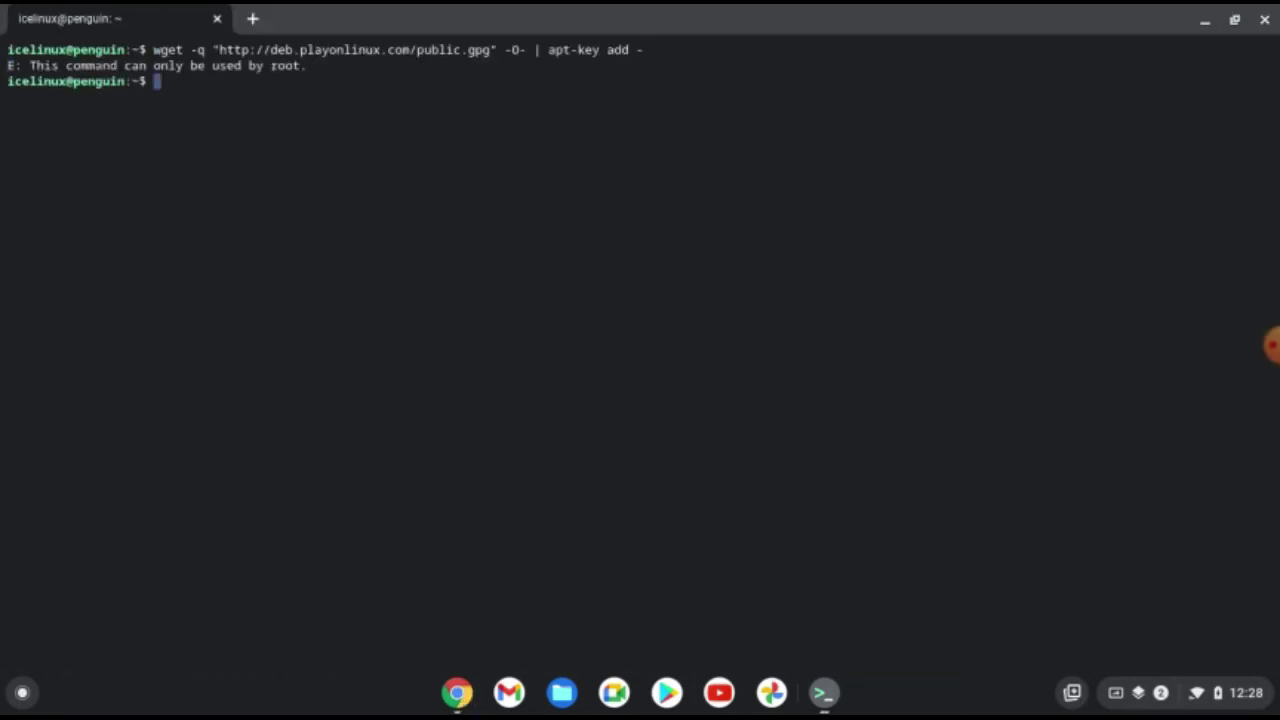
Switch to root with sudo su and run the copied wget public.gpg | apt-key add - command to add the PlayOnLinux key.
text(sudo su)
key(Return)
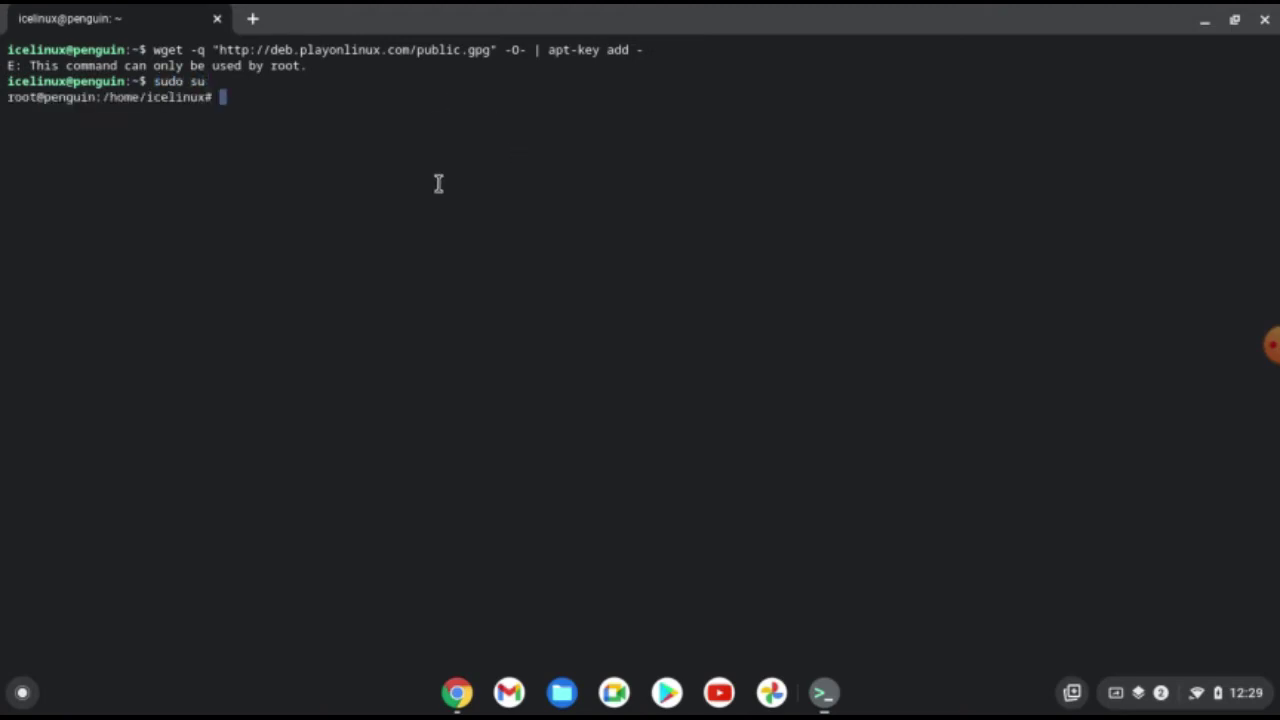
key(ctrl+shift+v)
key(Return)
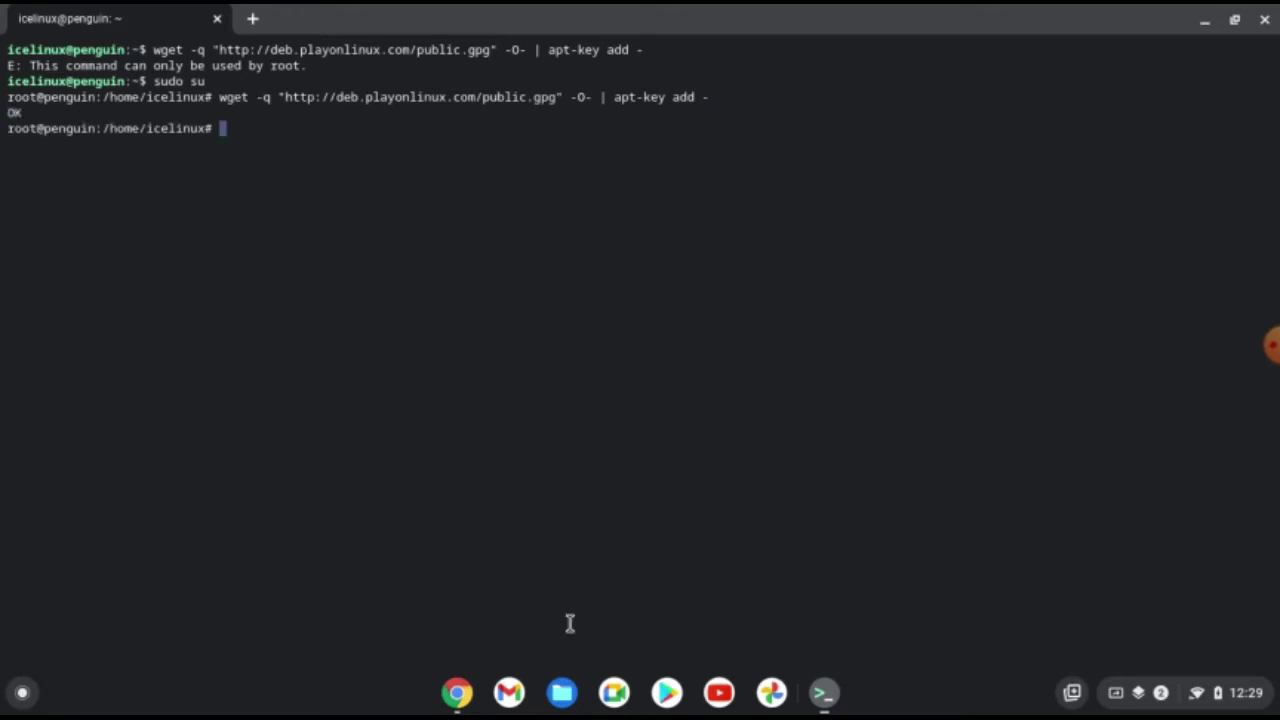
Copy the Stretch repository's wget command that saves playonlinux_stretch.list to /etc/apt/sources.list.d/playonlinux.list from the PlayOnLinux page in Chrome.
click(457, 692)
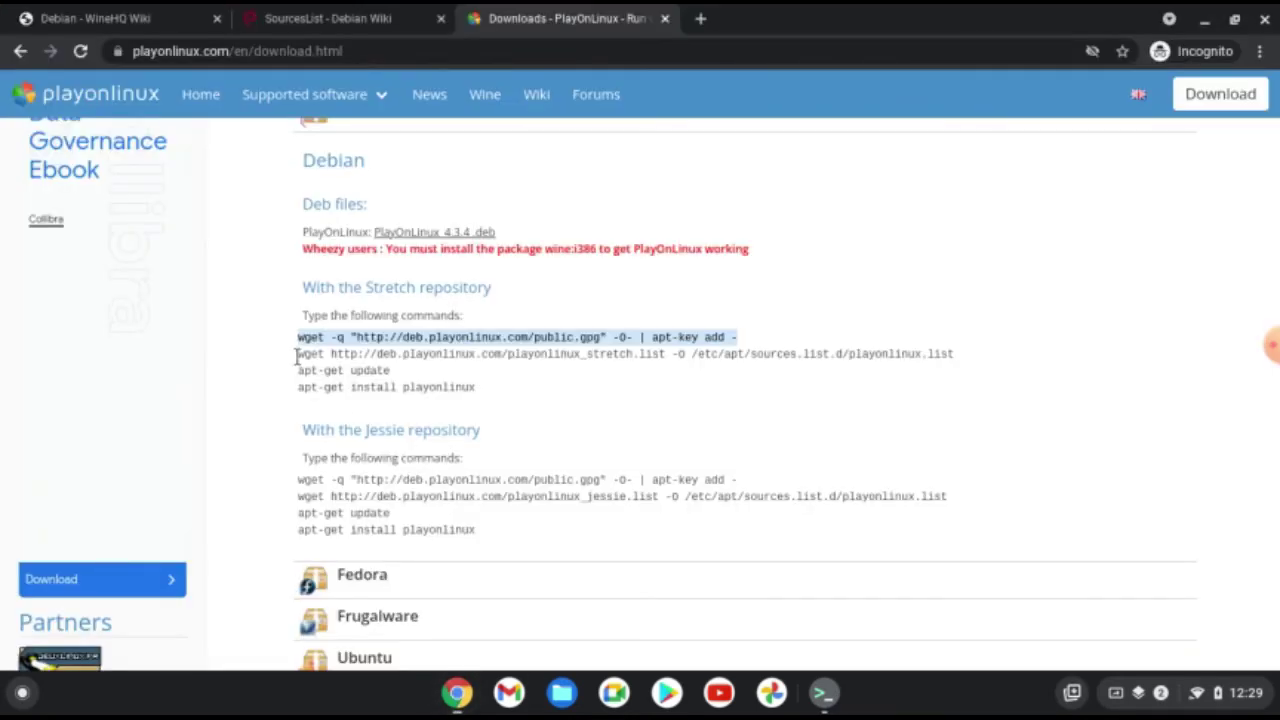
drag(297, 356, 557, 354)
click(557, 354)
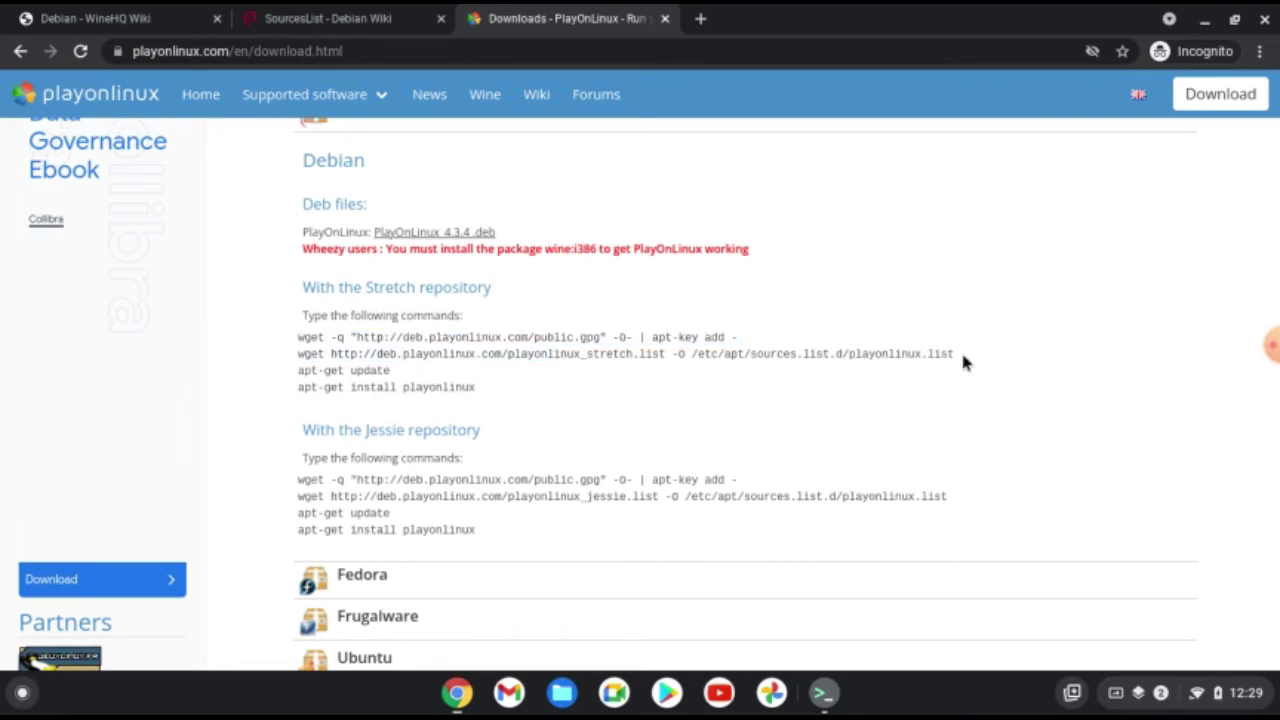
drag(963, 362, 303, 362)
right_click(329, 362)
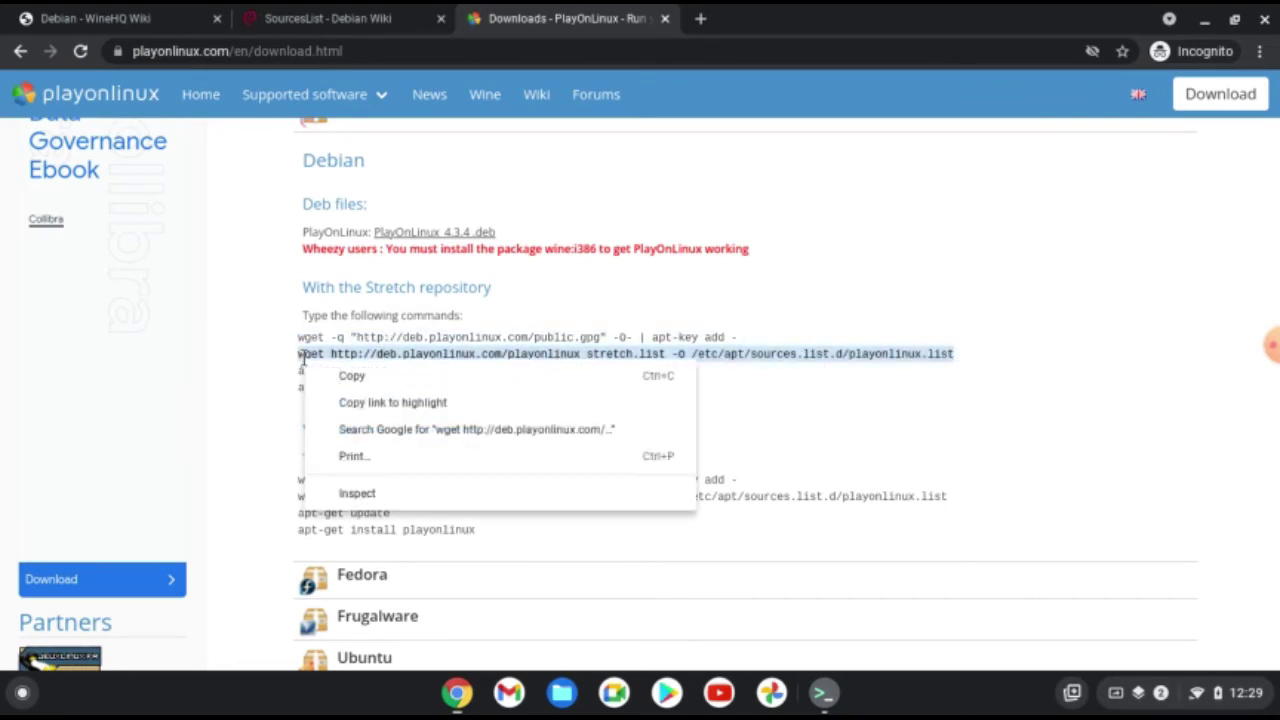
click(333, 372)
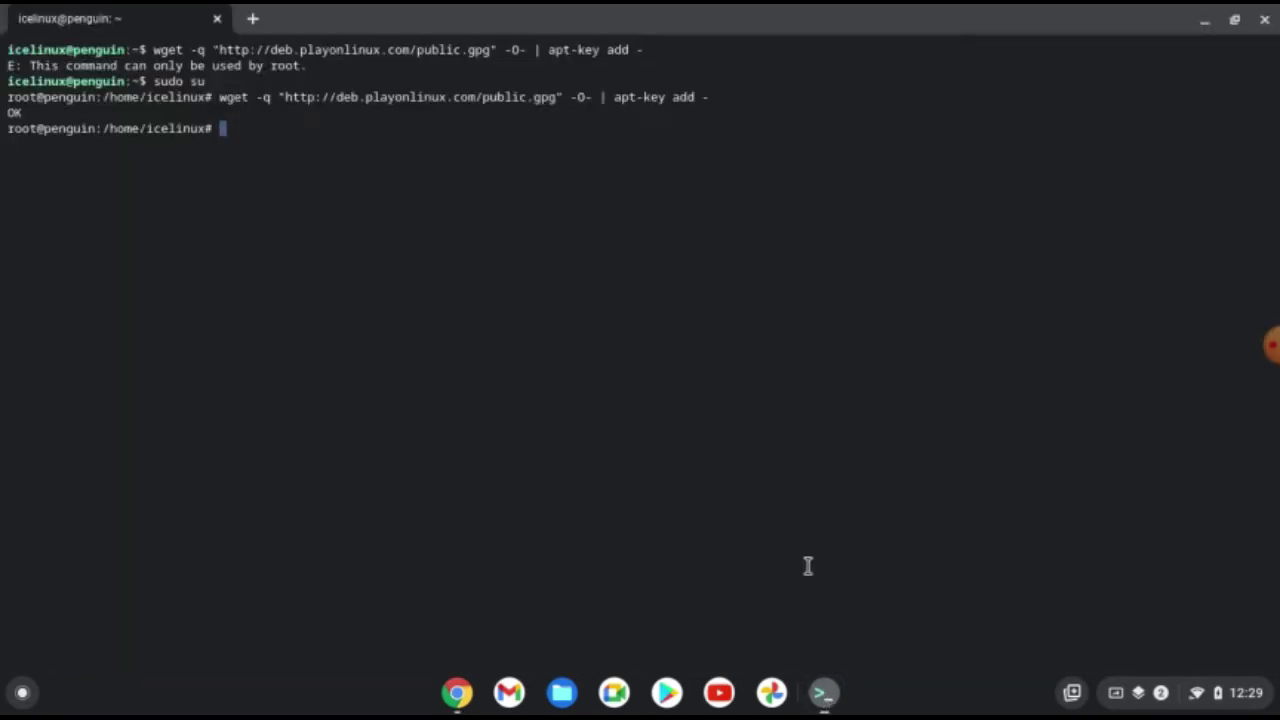
Exit the root shell in the Terminal and run the copied wget command with sudo to save the PlayOnLinux repository list.
click(824, 692)
text(exit)
key(Return)
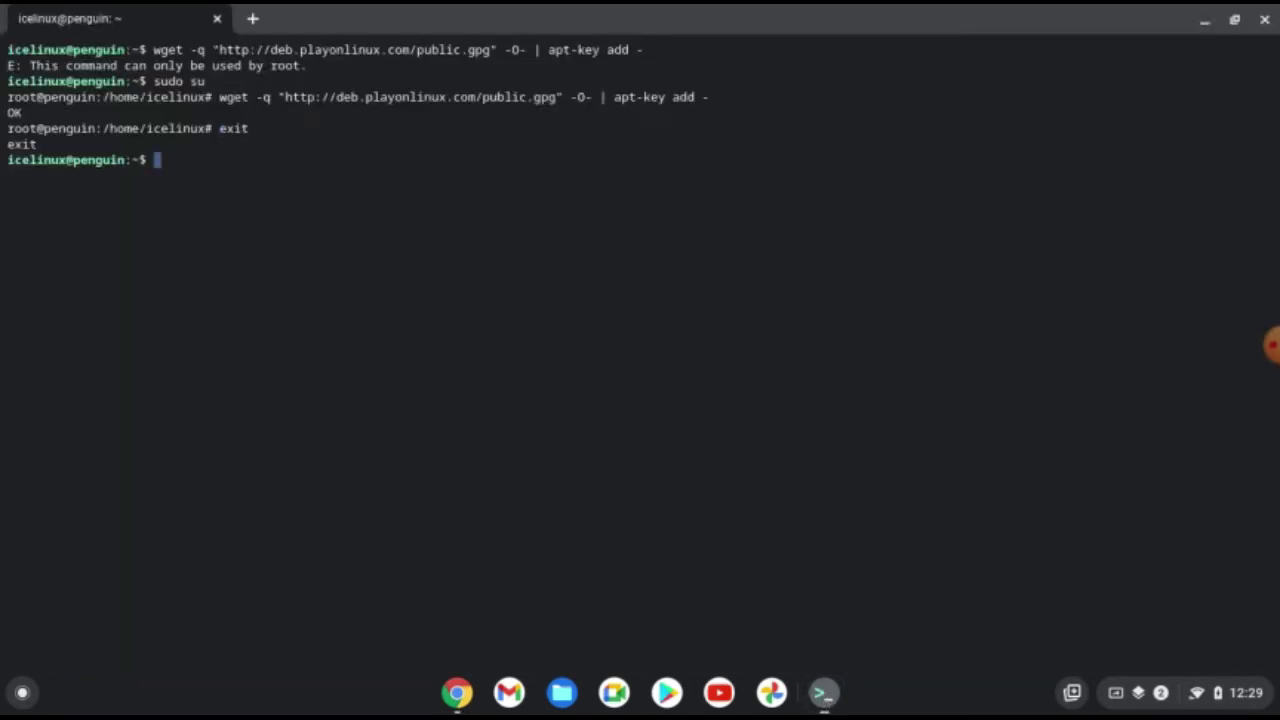
text(sudo)
right_click(813, 517)
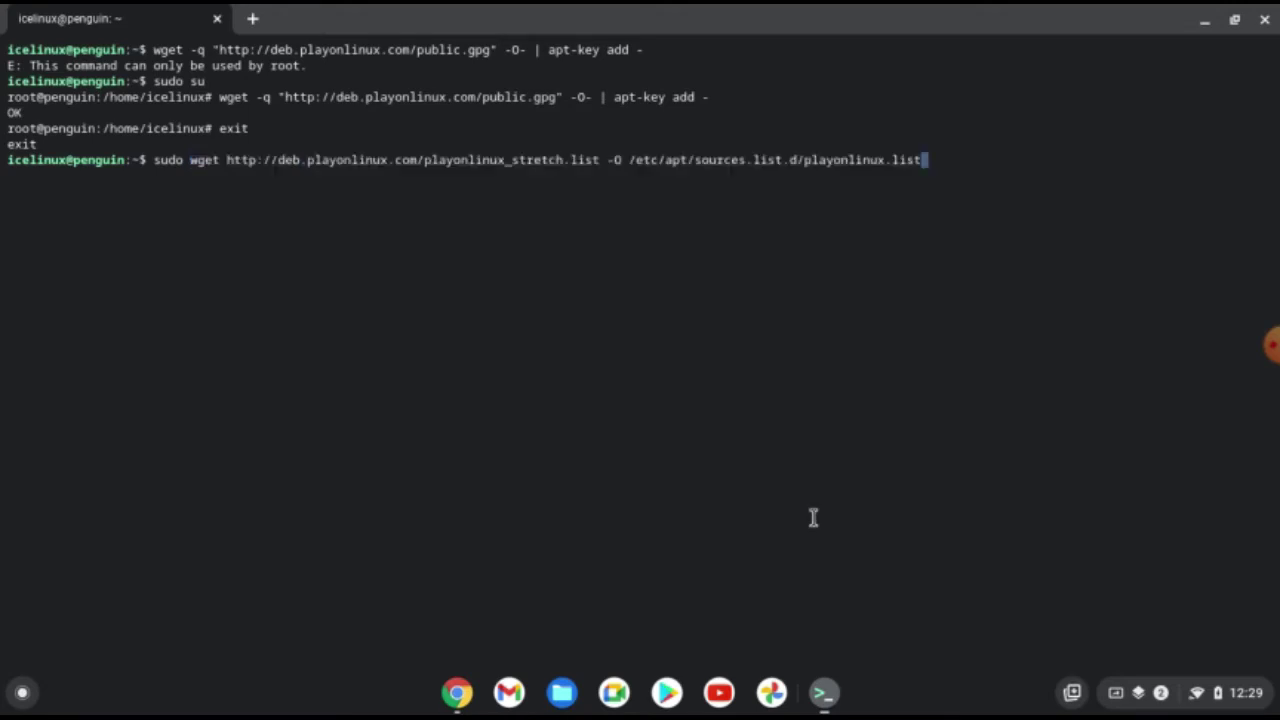
key(Return)
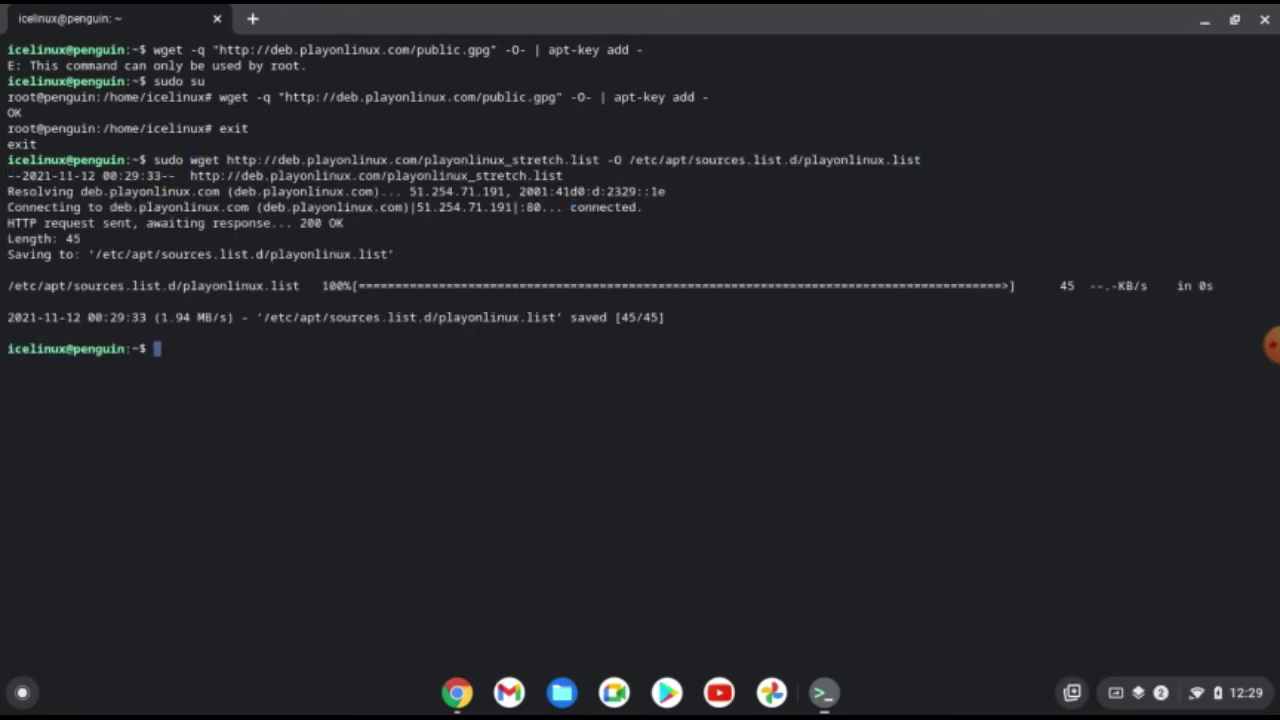
Check the remaining Stretch commands in Chrome and run sudo apt-get update in the Terminal.
click(462, 702)
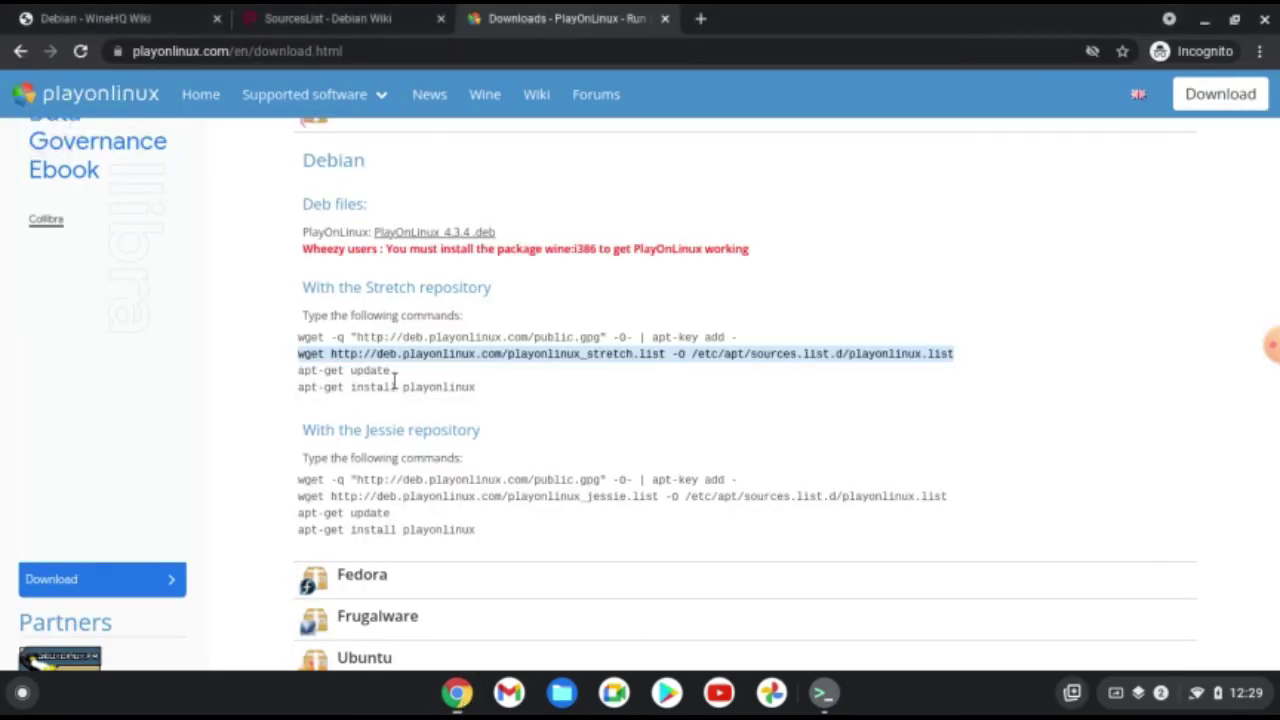
click(826, 700)
text(sud)
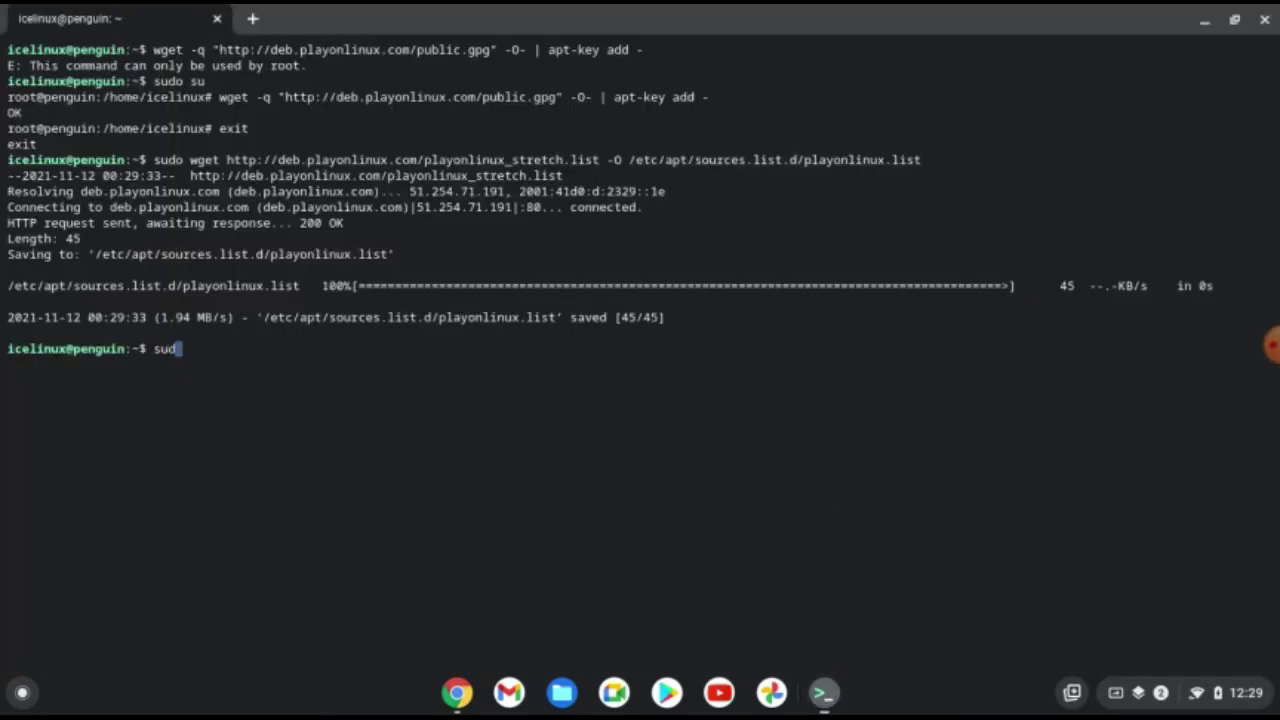
text(o apt-get update)
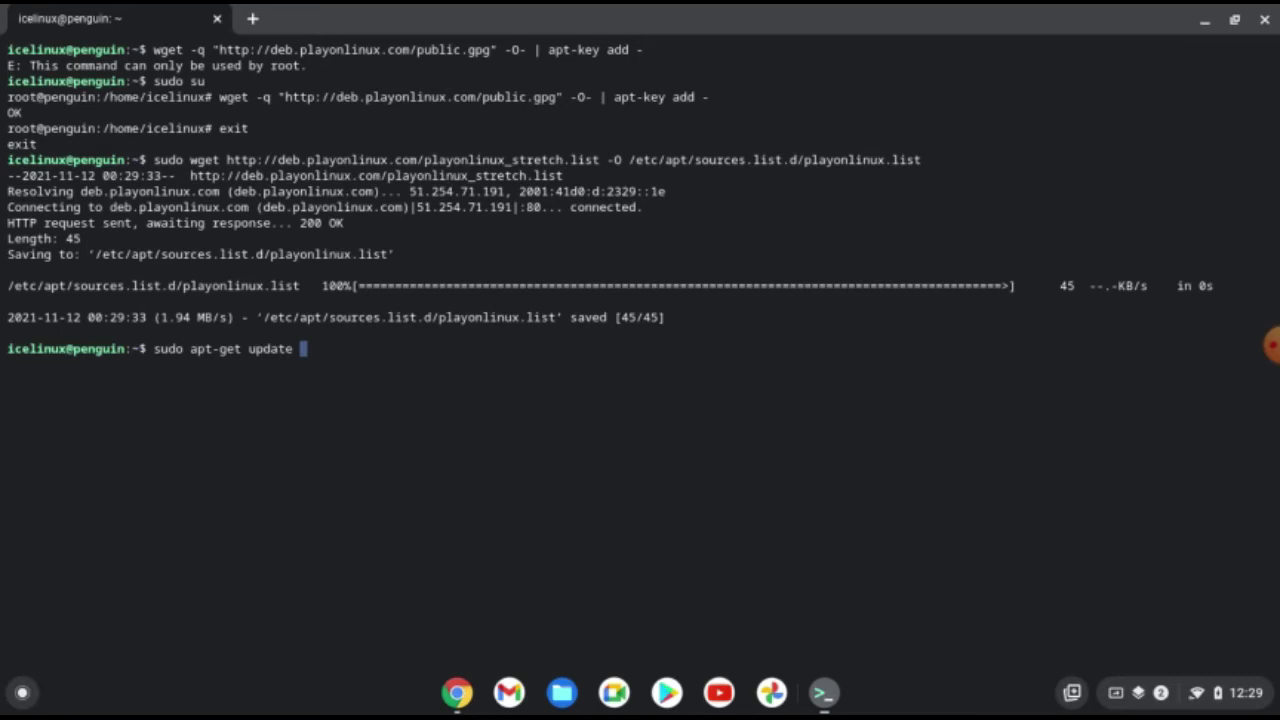
key(Return)
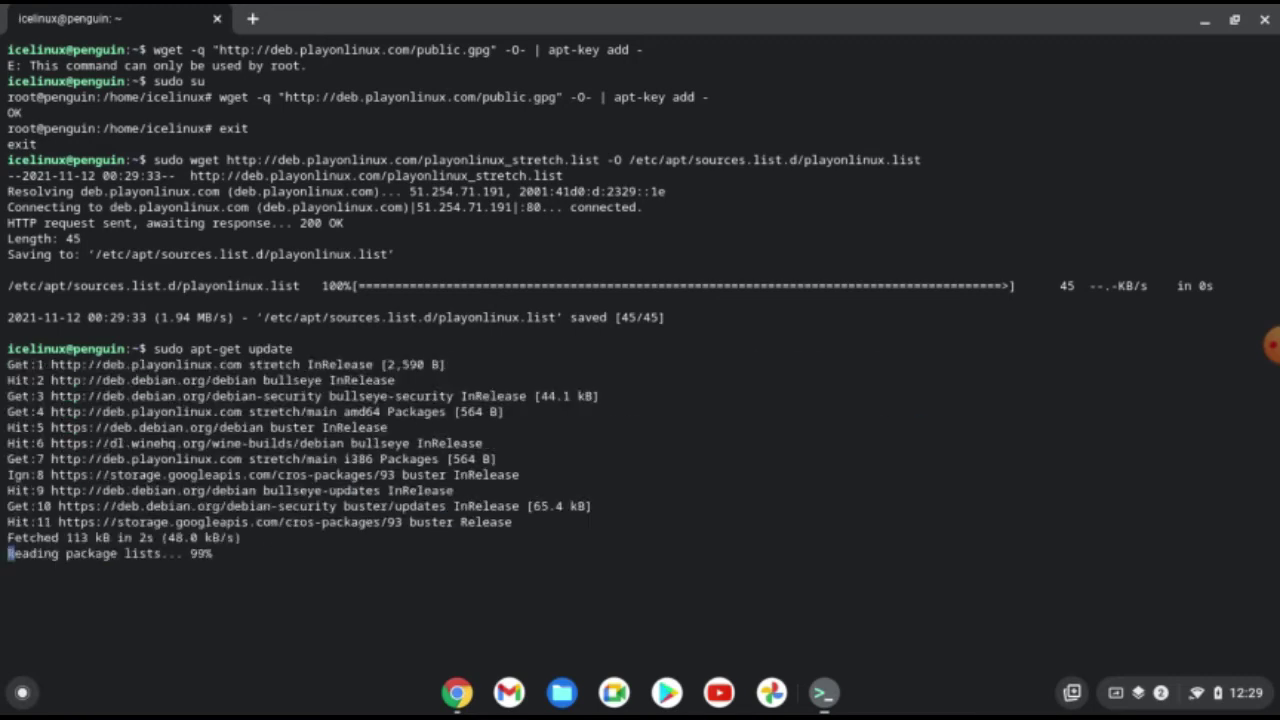
Install PlayOnLinux with sudo apt-get install playonlinux, answer y to continue, and clear the terminal once installed.
text(sudo apt-)
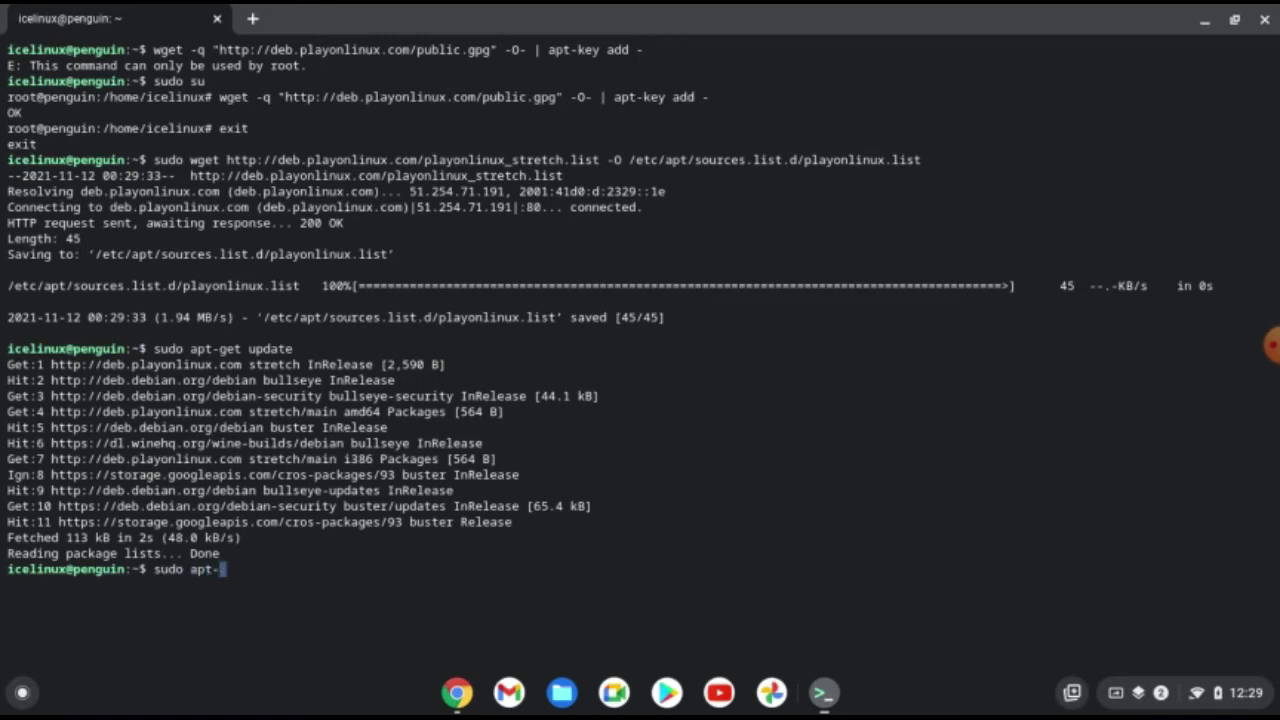
text(get install pla)
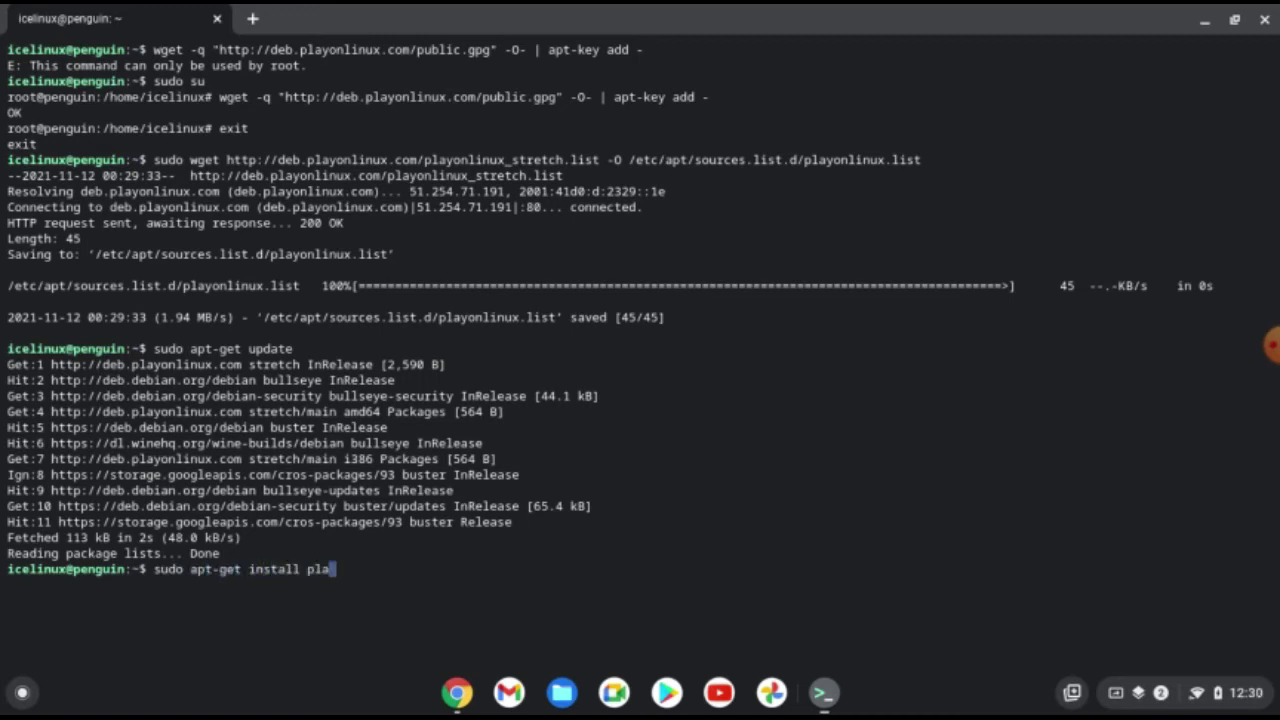
text(yonlinux)
key(Return)
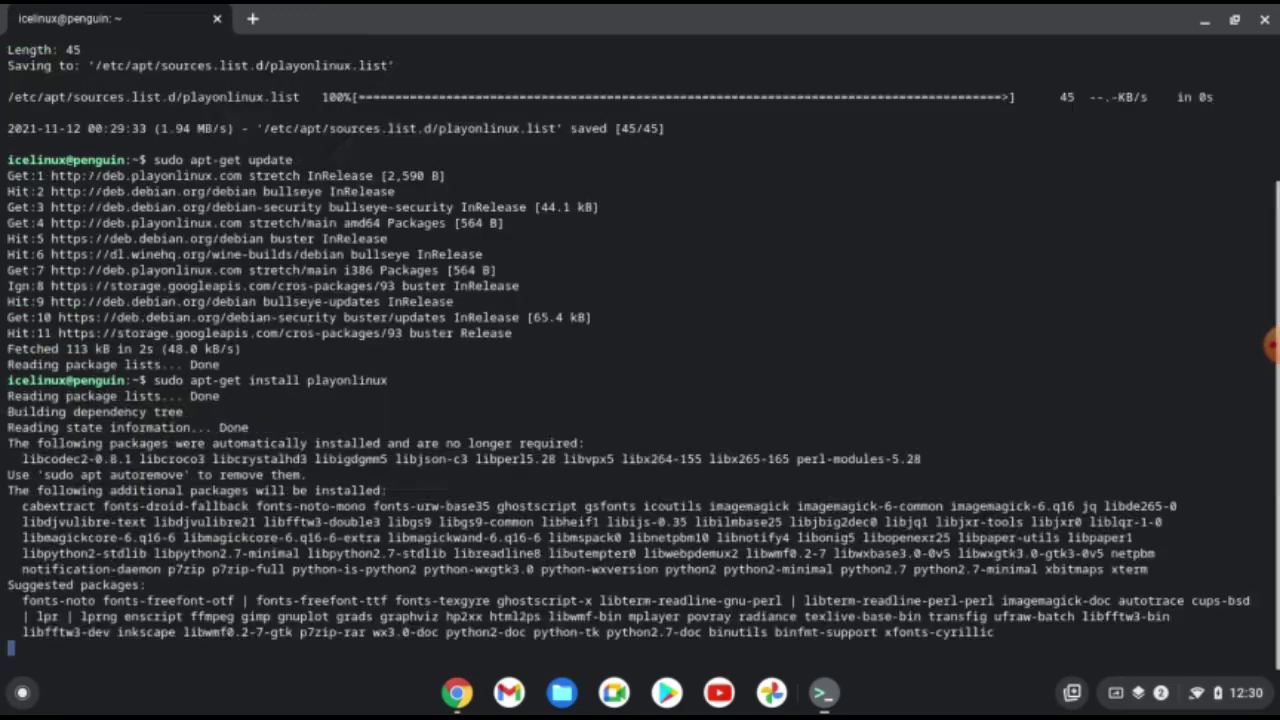
text(y)
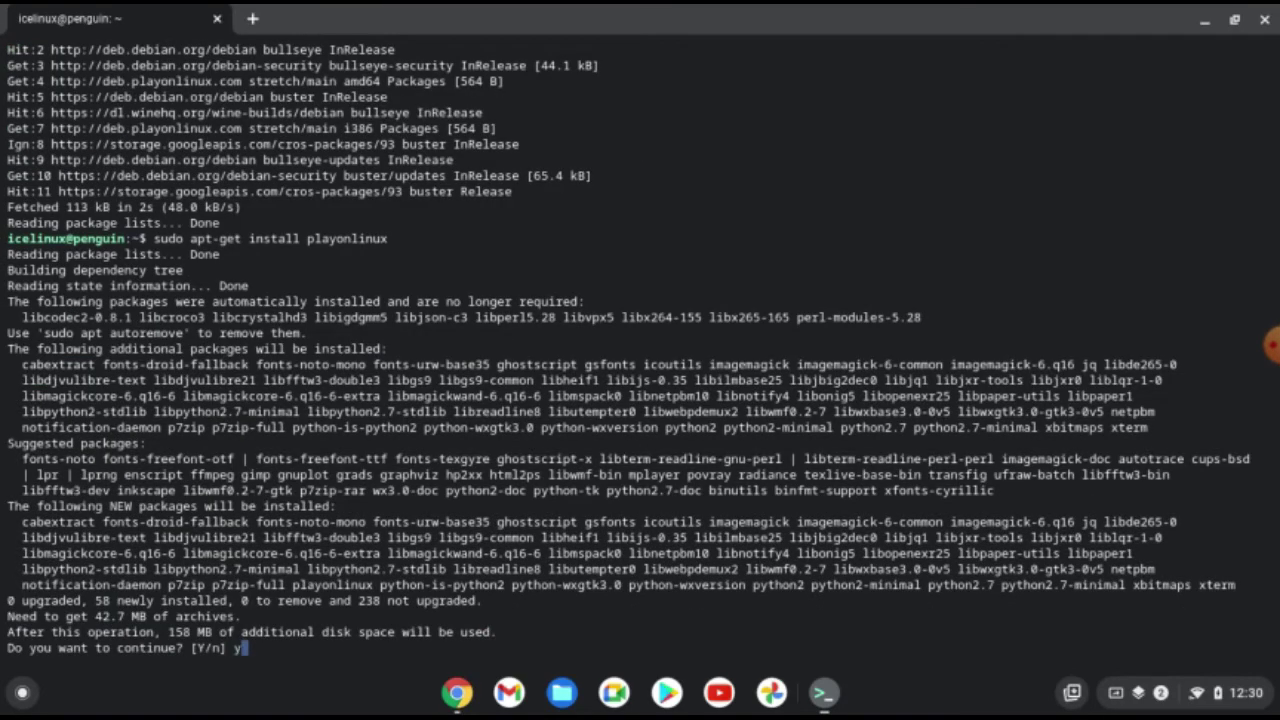
key(Return)
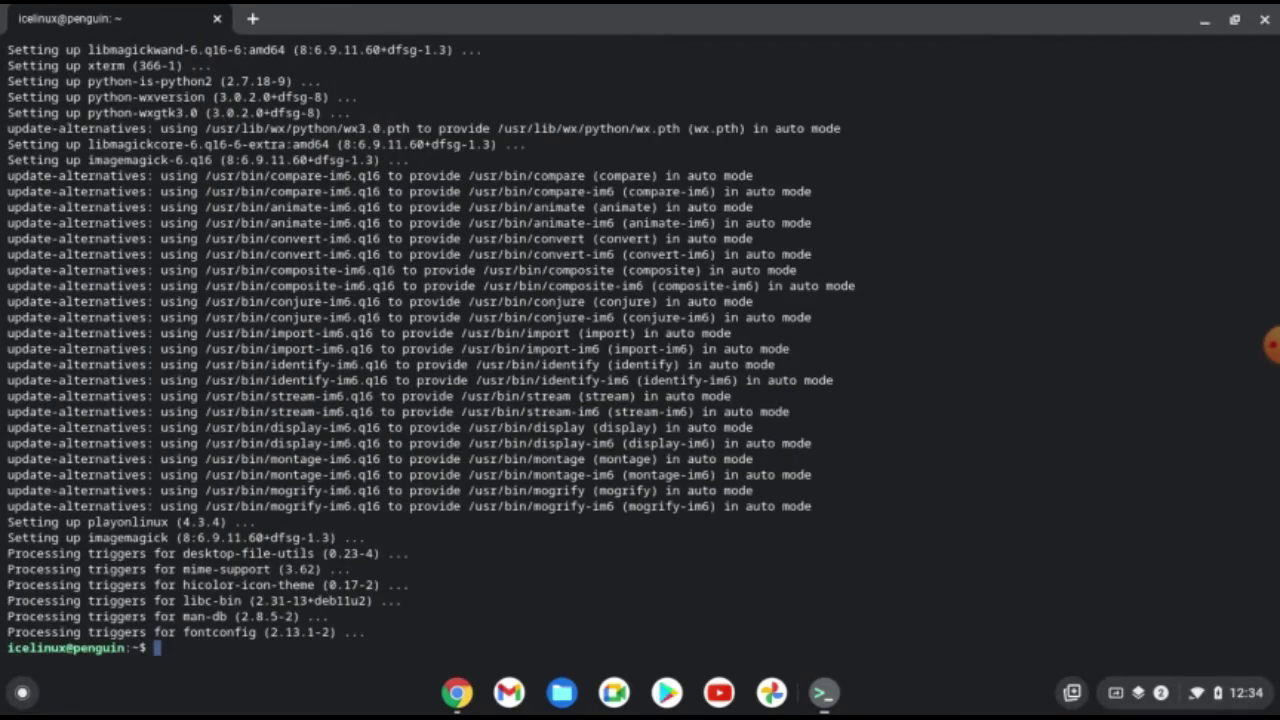
text(clear)
key(Return)
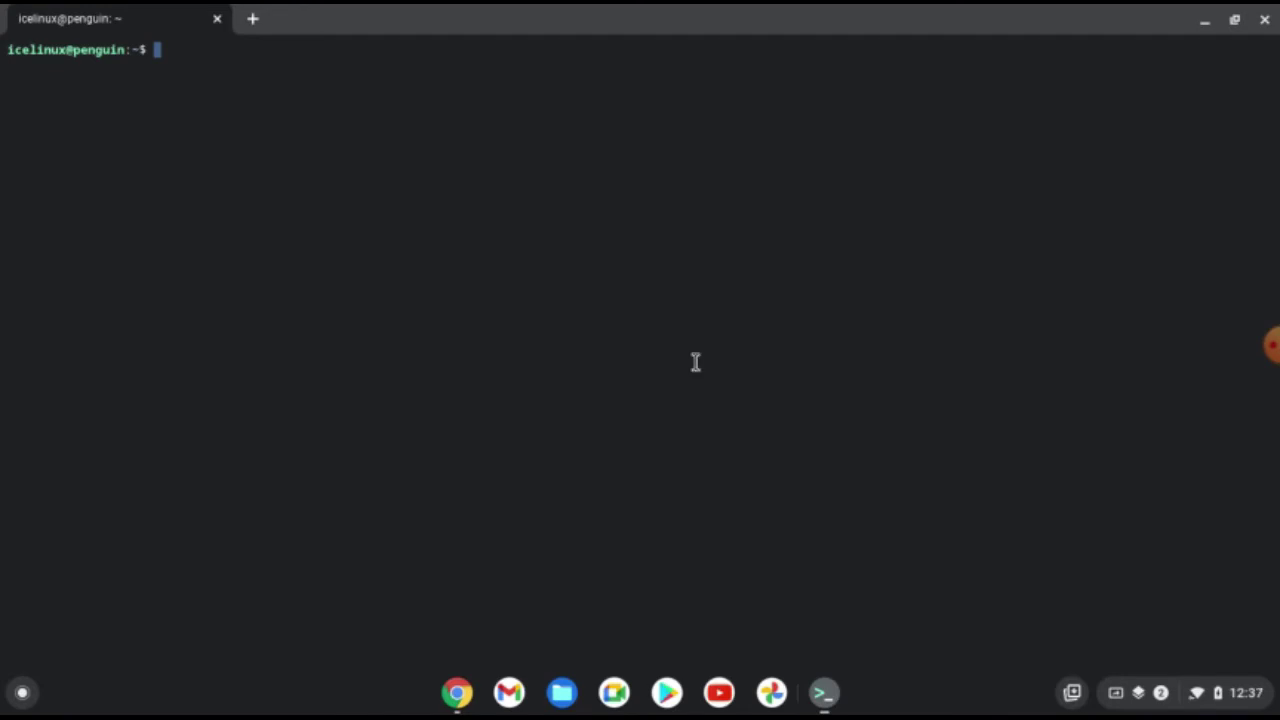
Install the netcat package by running sudo apt-get install netcat.
text(sudo apt-get ins)
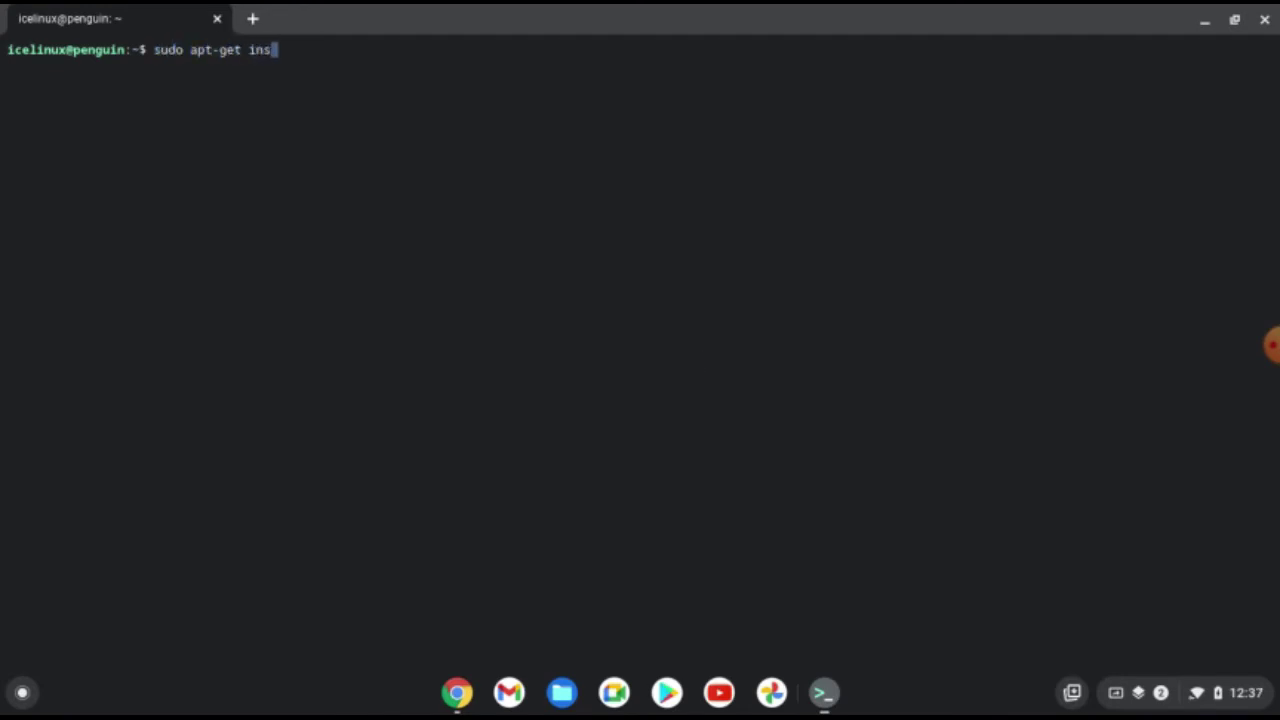
text(tall netcat)
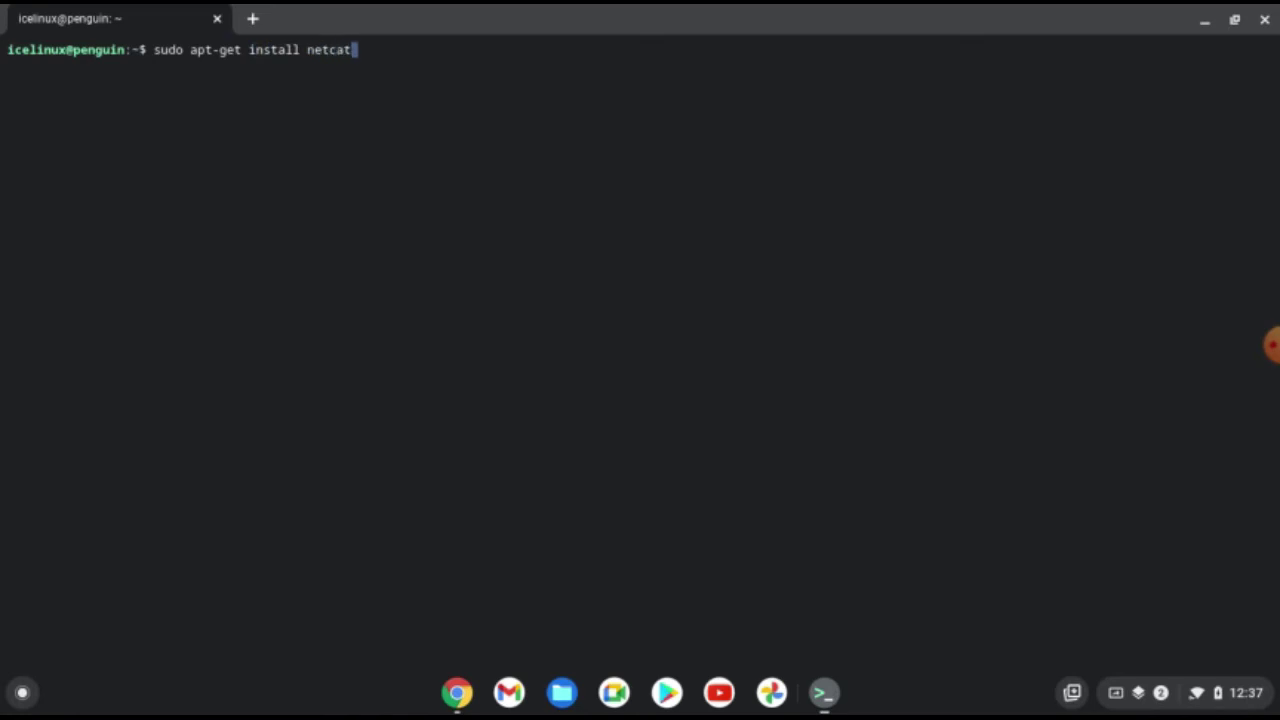
key(Return)
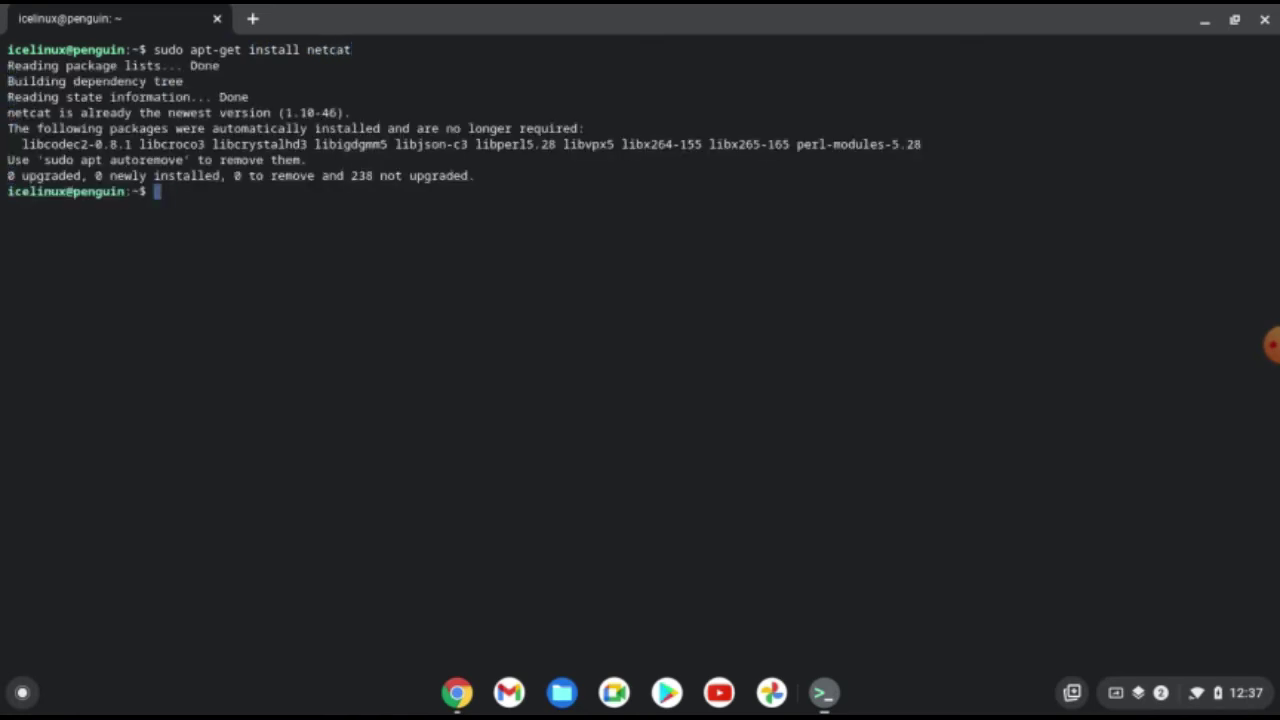
Clear the terminal, install the gettext package with sudo apt-get install gettext, answer y to continue, and clear the output.
text(clear)
key(Return)
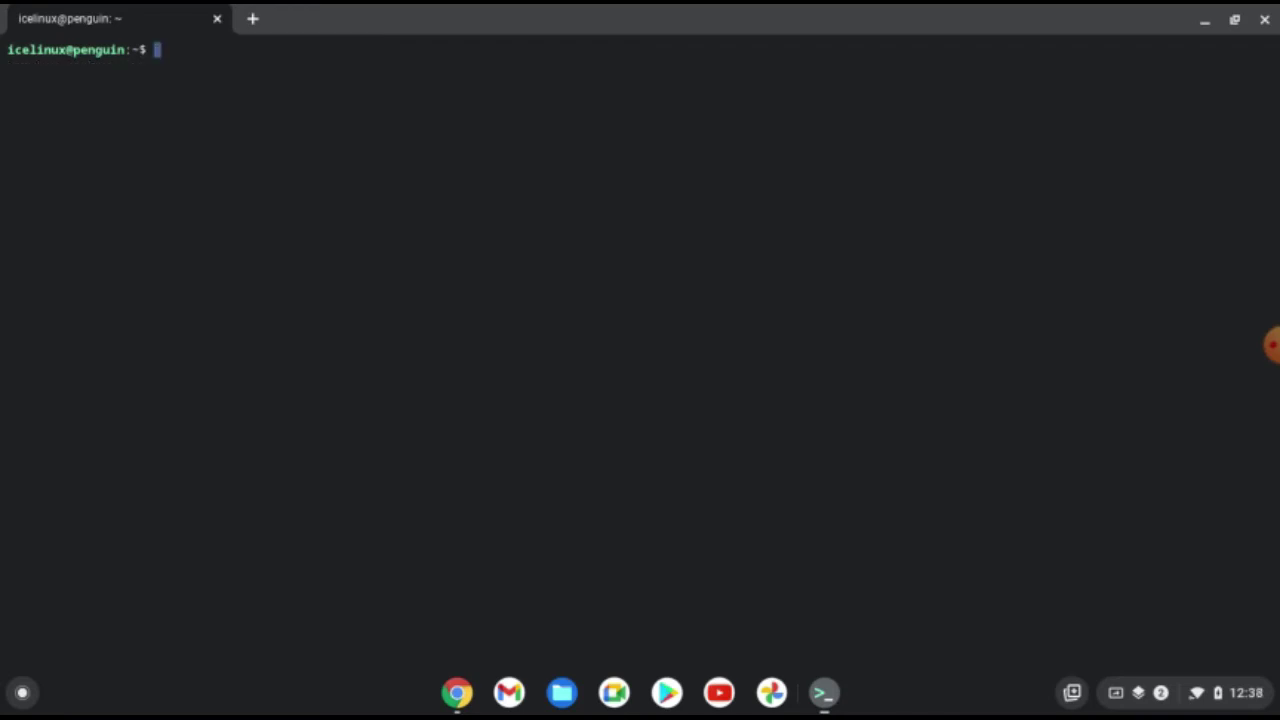
text(sudo apt-get install )
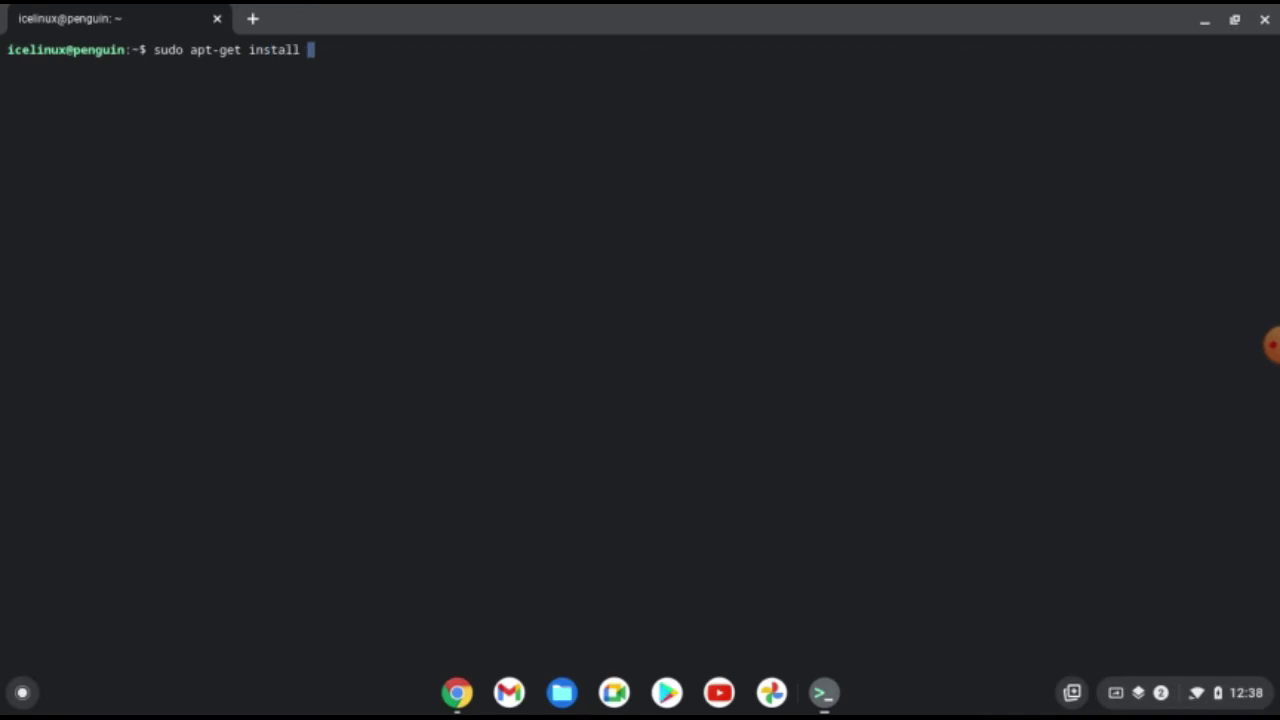
text(gettext)
key(Return)
text(y)
key(Return)
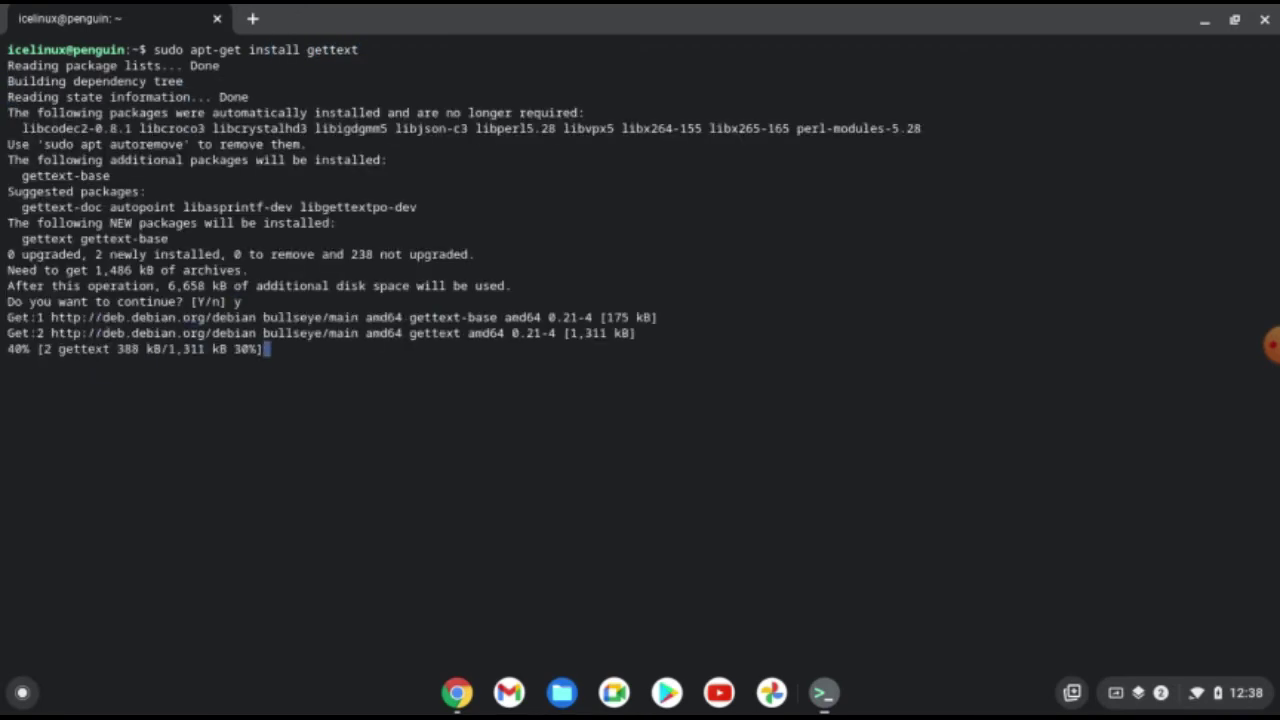
text(clear)
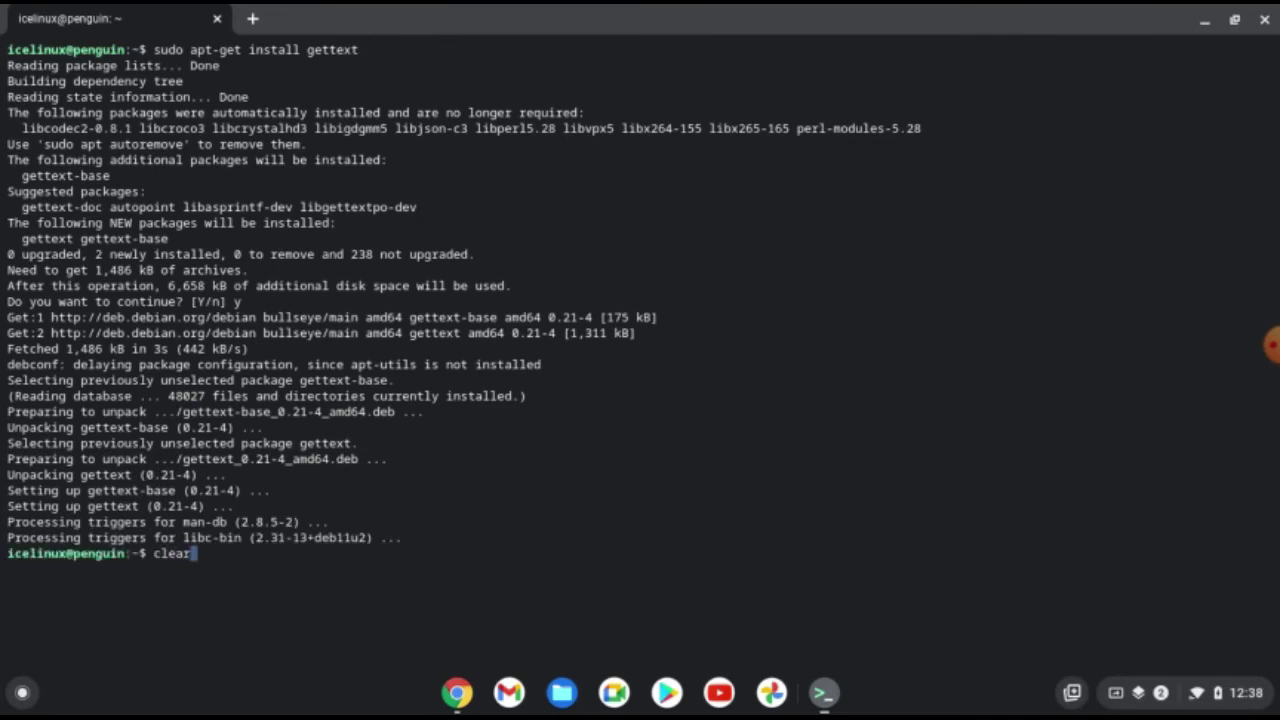
key(Return)
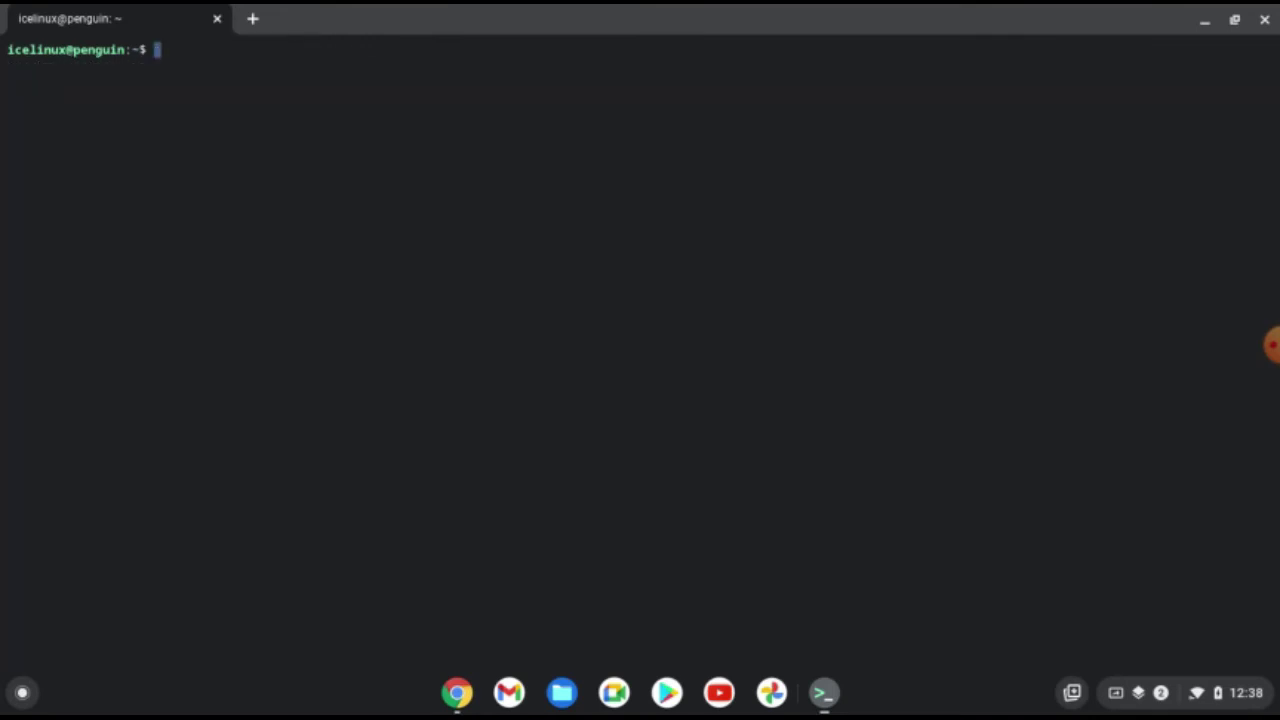
Launch PlayOnLinux from the Linux apps folder and minimize the Terminal and Chrome windows behind it.
click(22, 694)
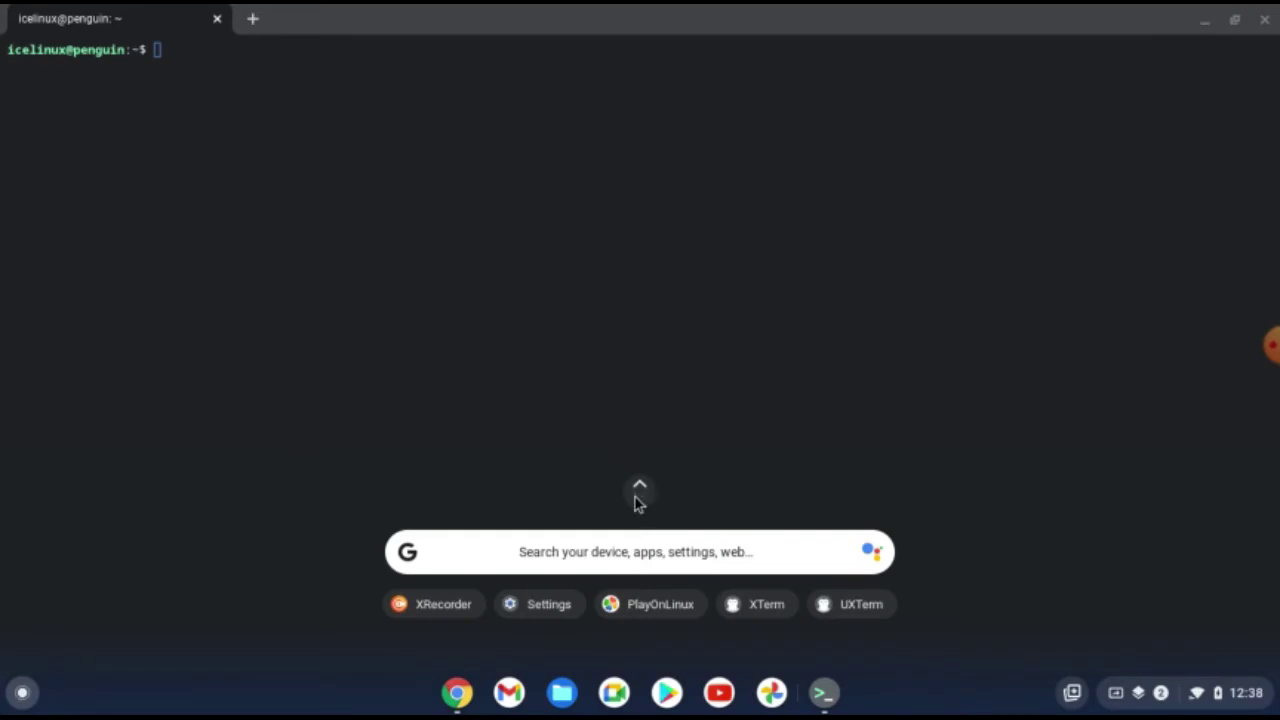
click(637, 495)
click(1125, 411)
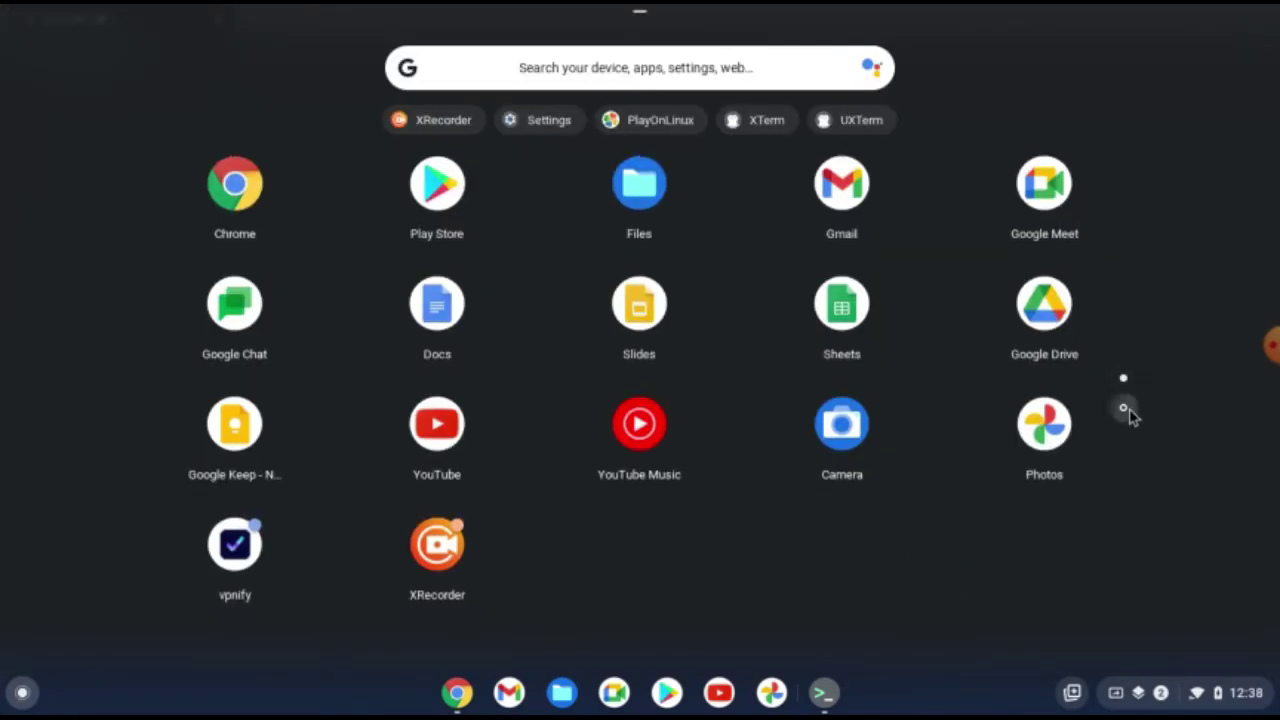
click(240, 340)
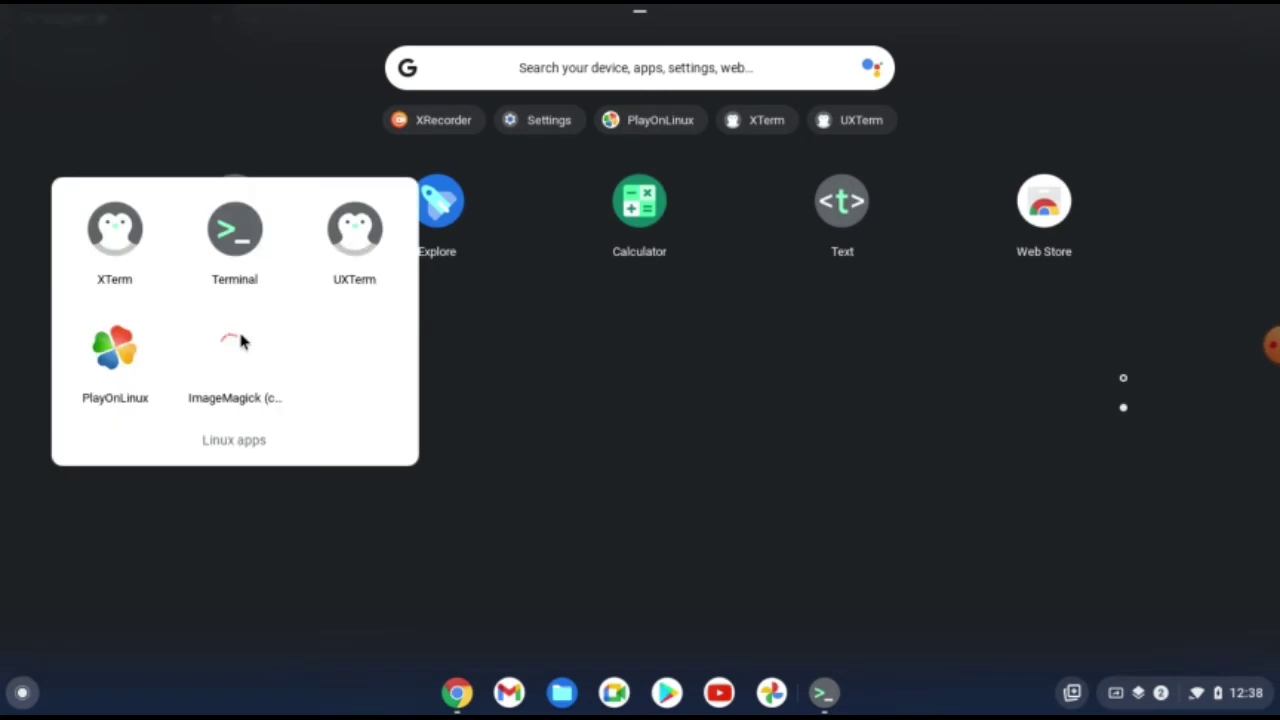
click(115, 355)
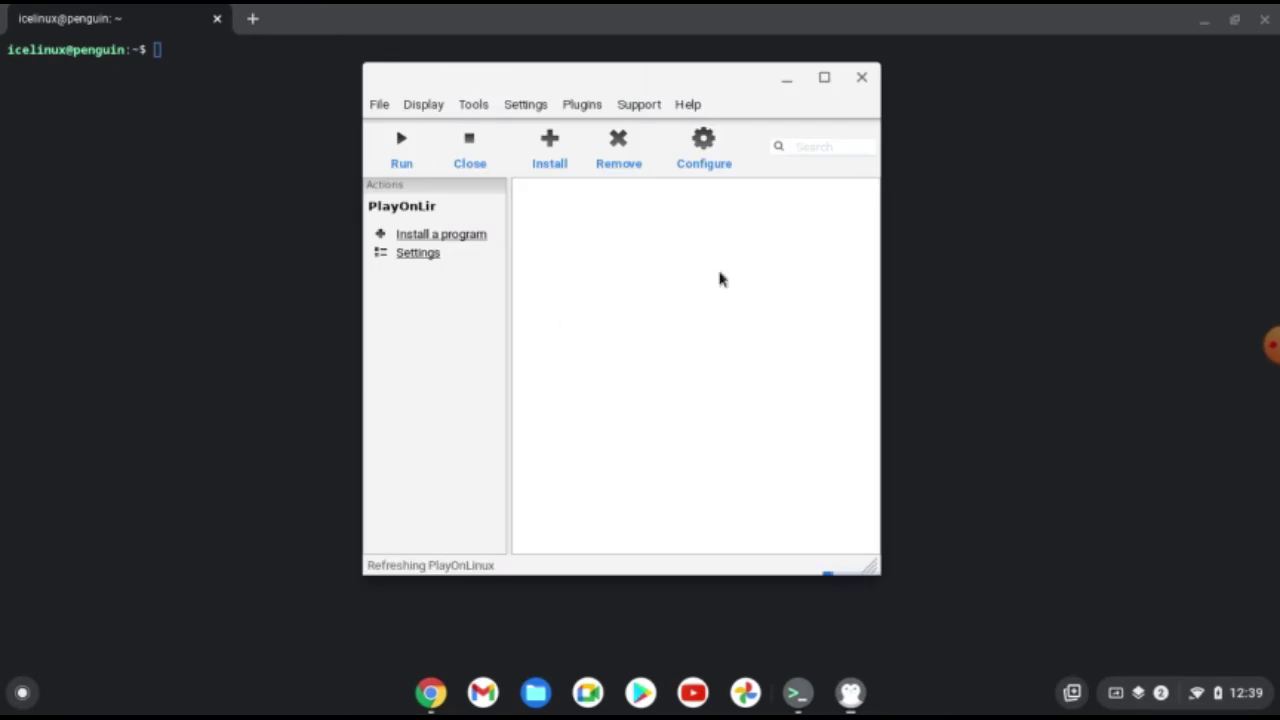
click(1206, 20)
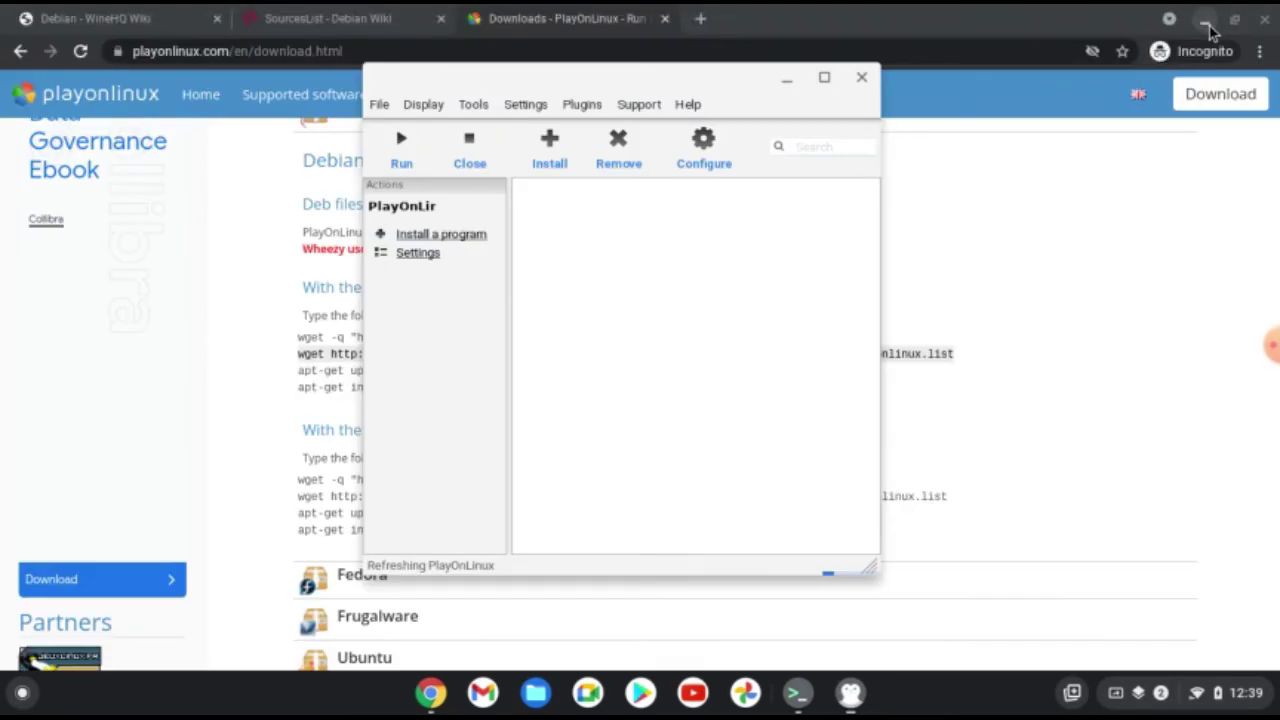
click(1206, 22)
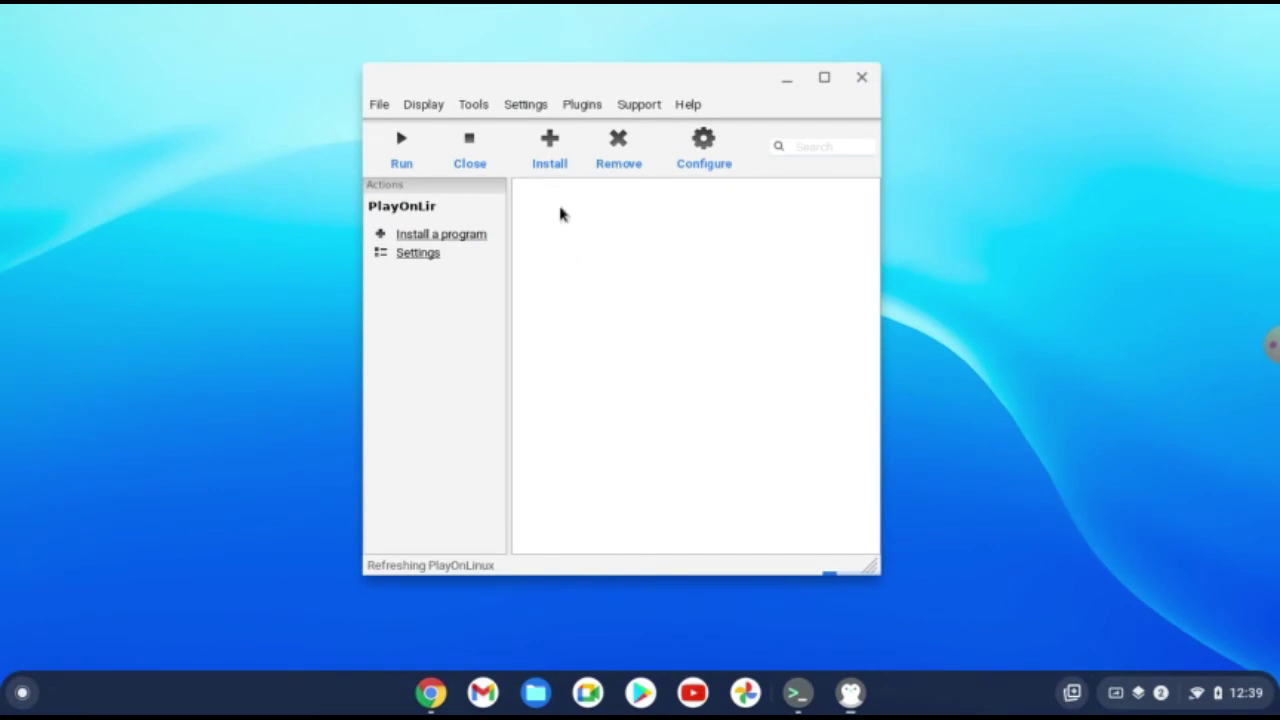
Browse the program categories in PlayOnLinux's installer and start installing Safari 5 from the Internet category.
click(548, 150)
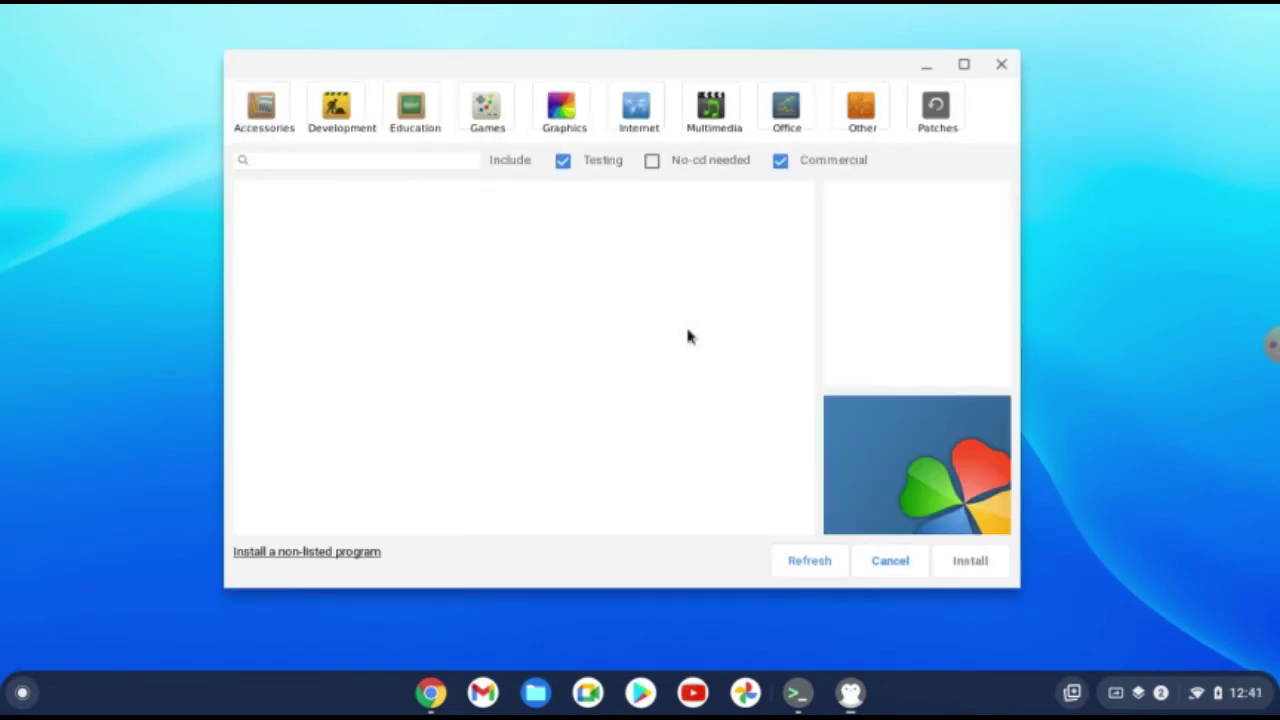
click(262, 108)
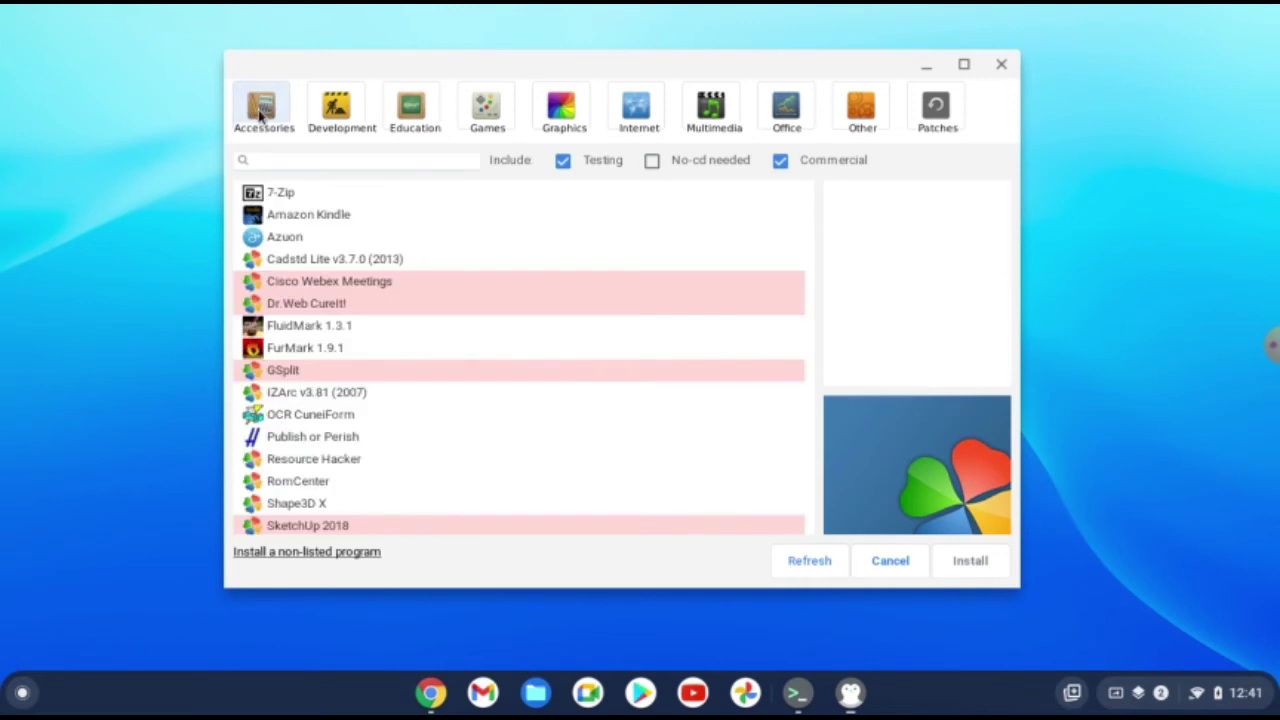
click(336, 108)
click(392, 113)
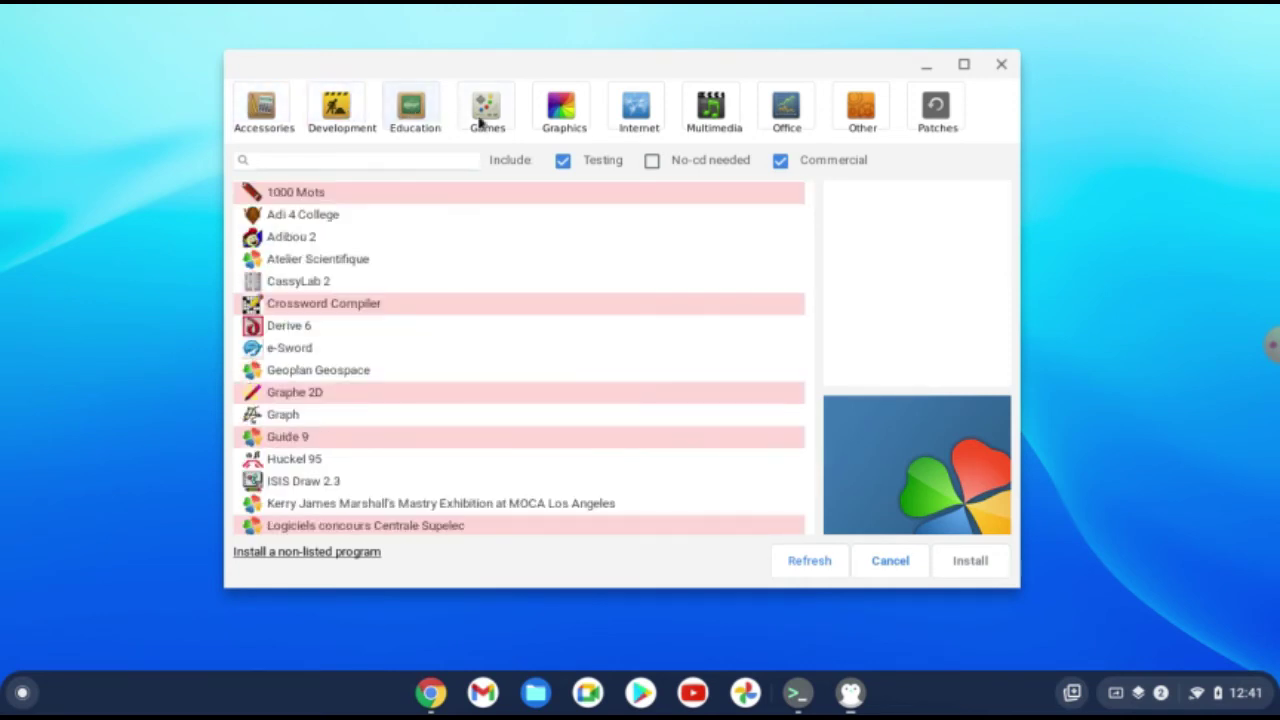
click(575, 118)
click(636, 110)
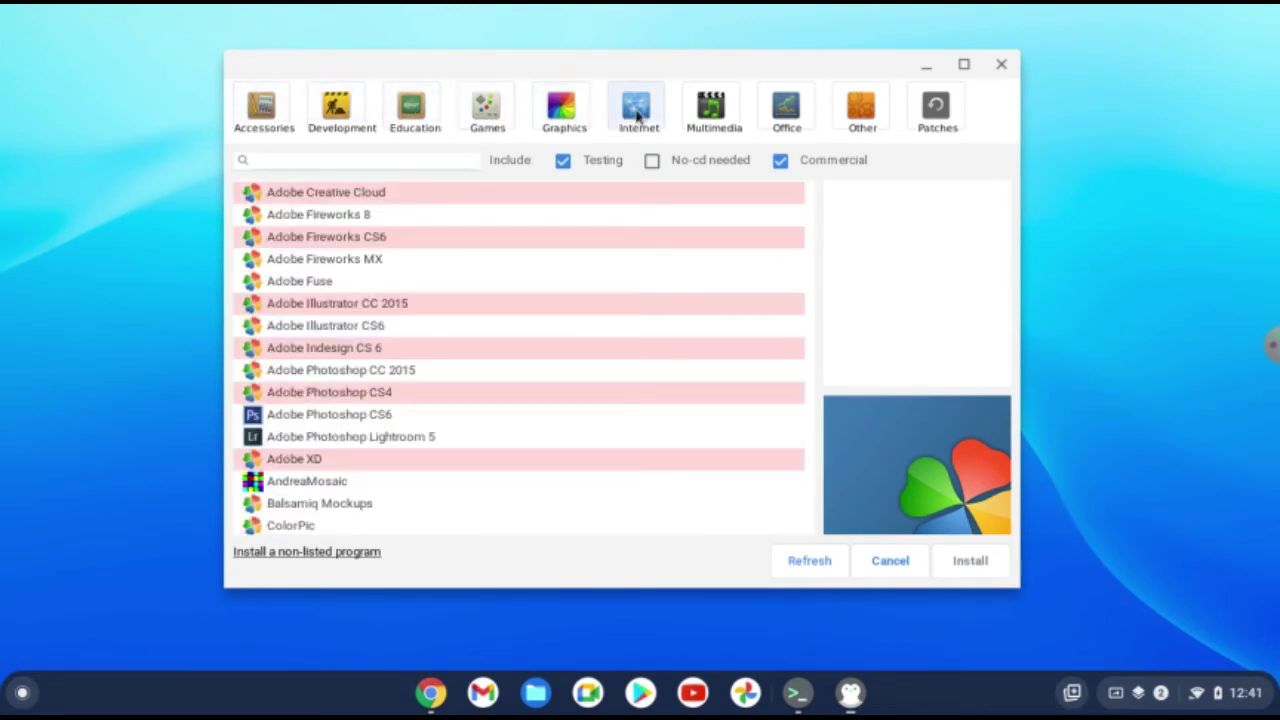
scroll(383, 414, down, 5)
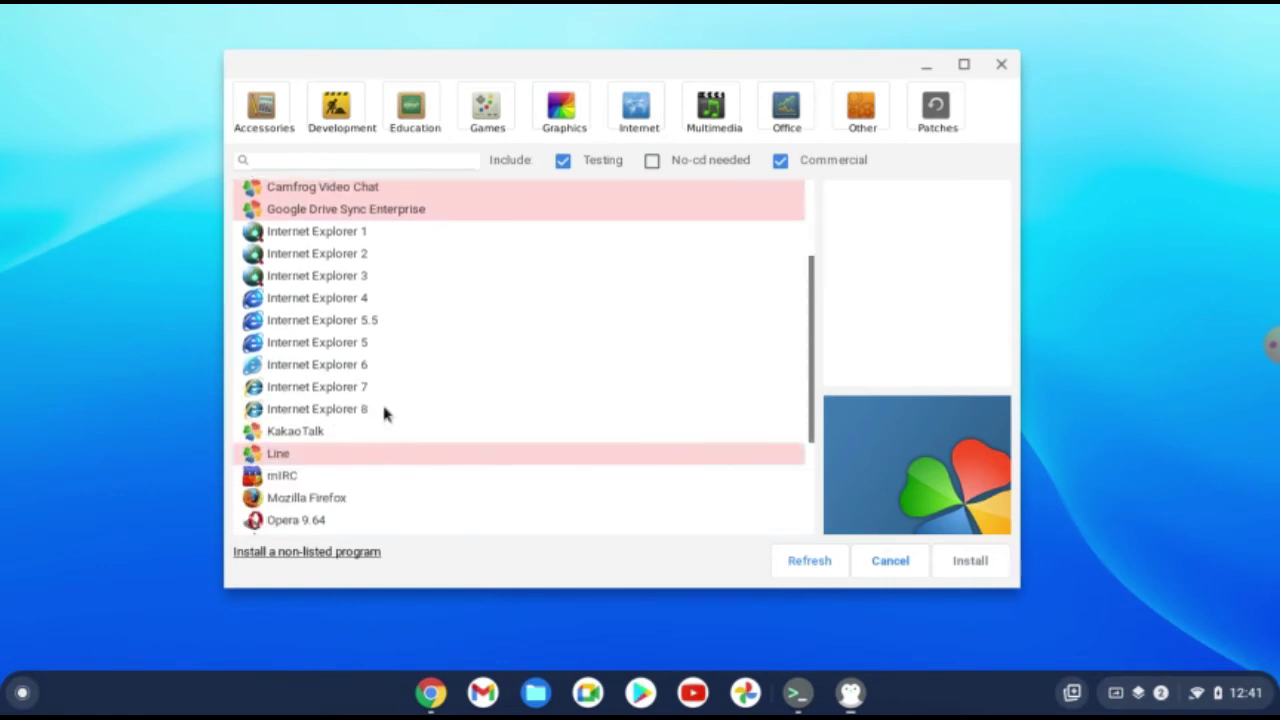
click(292, 402)
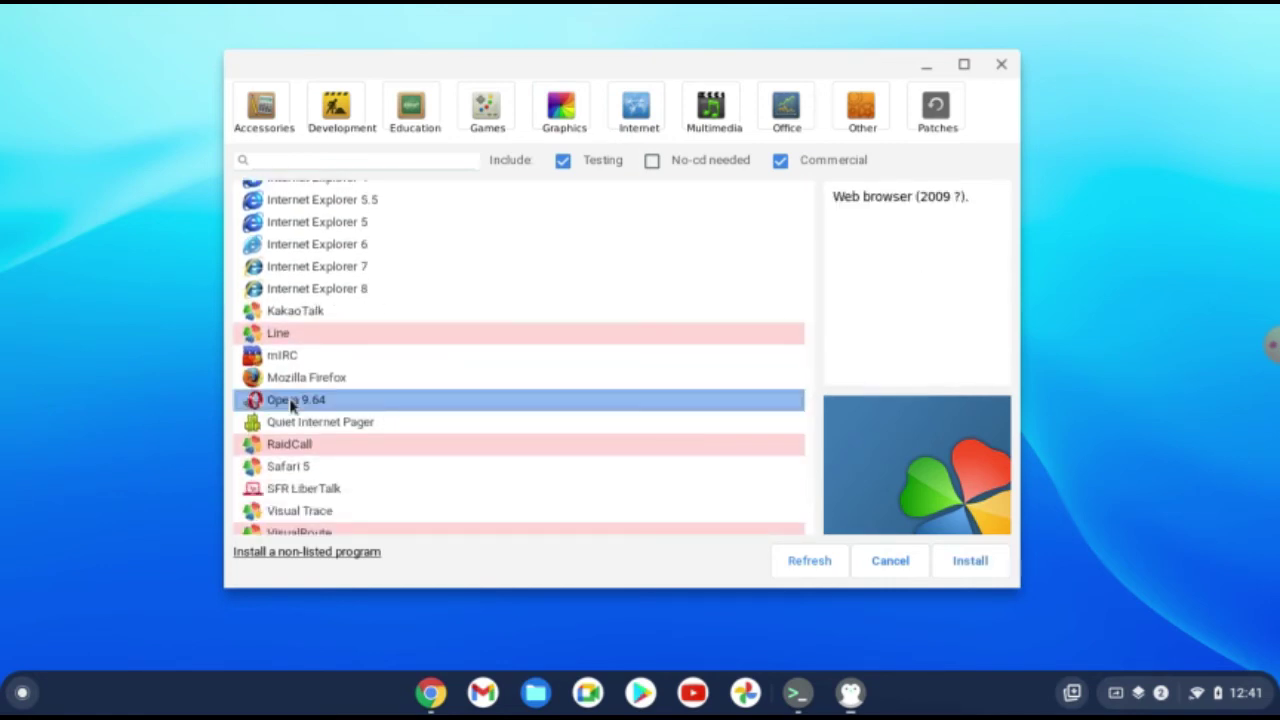
click(298, 470)
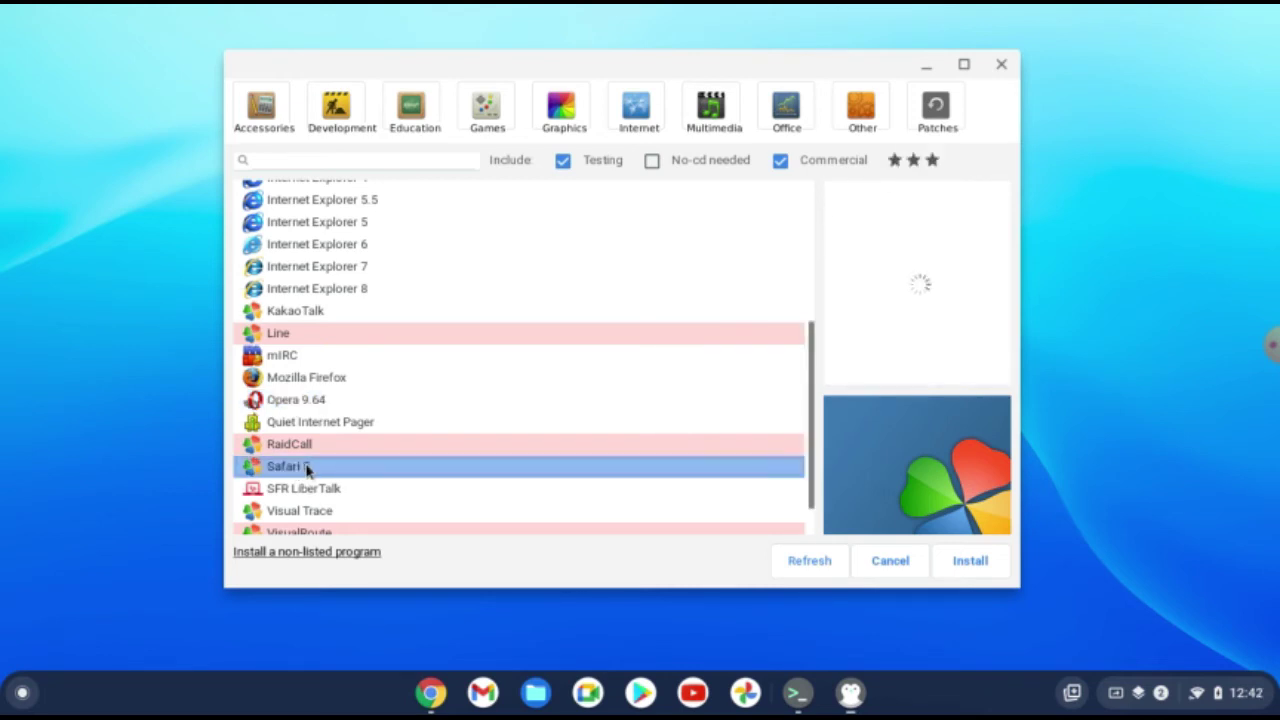
click(966, 563)
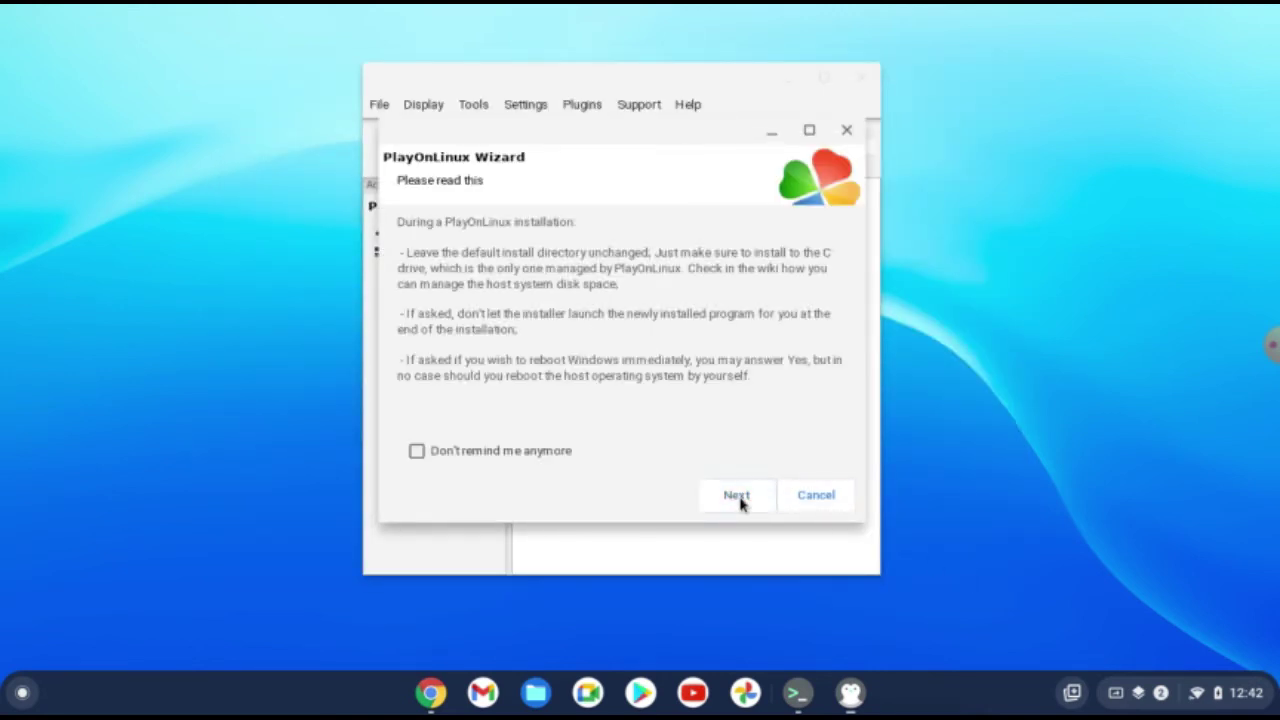
Proceed through the Safari 5 wizard's introductory pages and install the wine-mono and Gecko packages for the virtual drive.
click(738, 496)
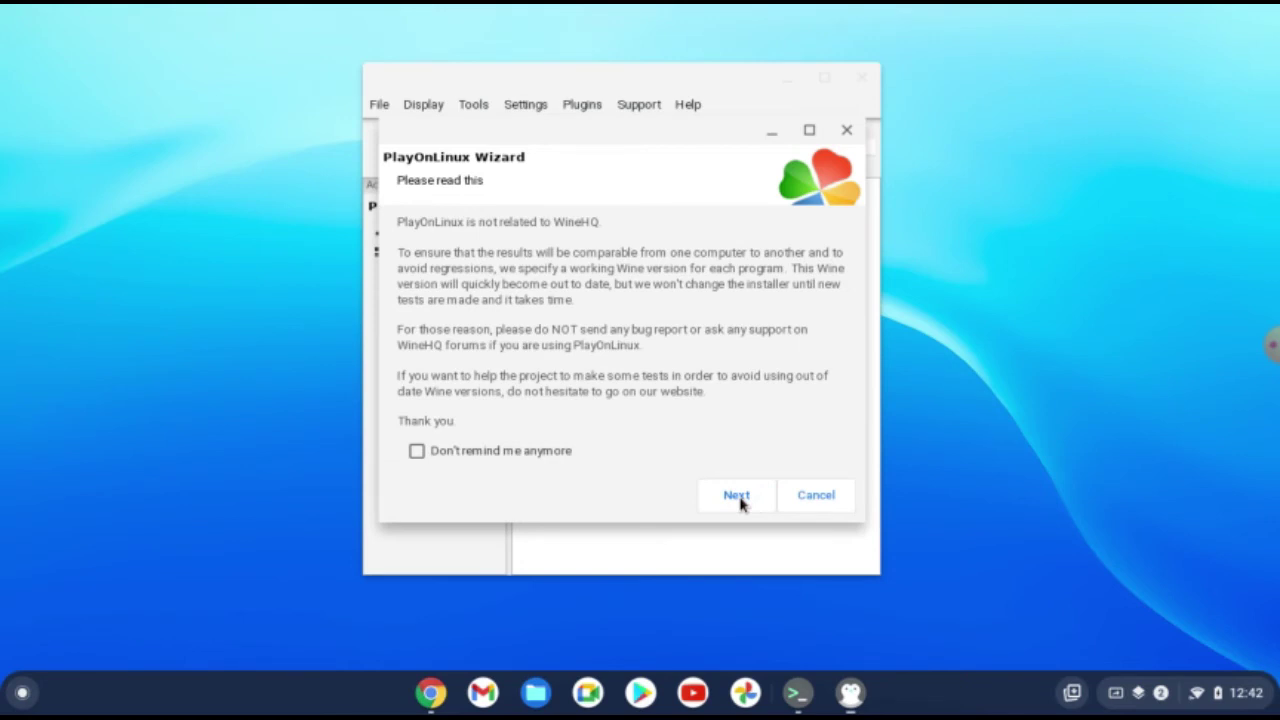
click(740, 497)
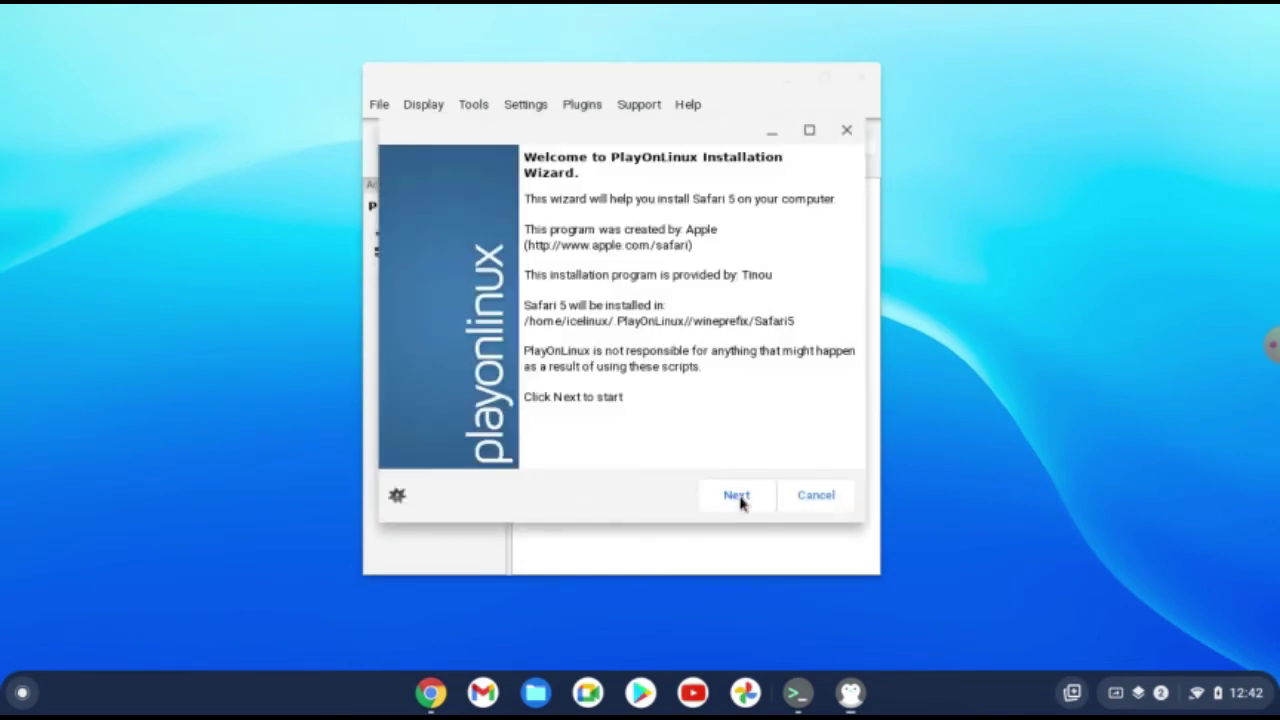
click(738, 497)
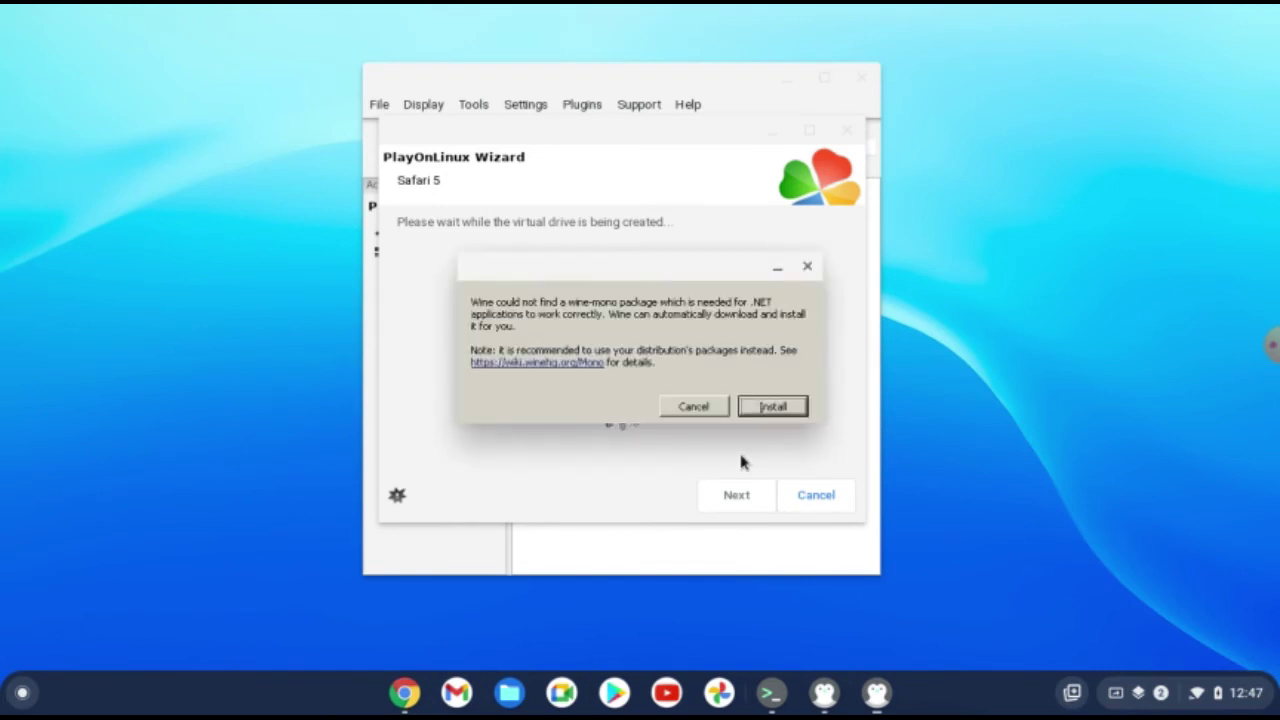
click(766, 408)
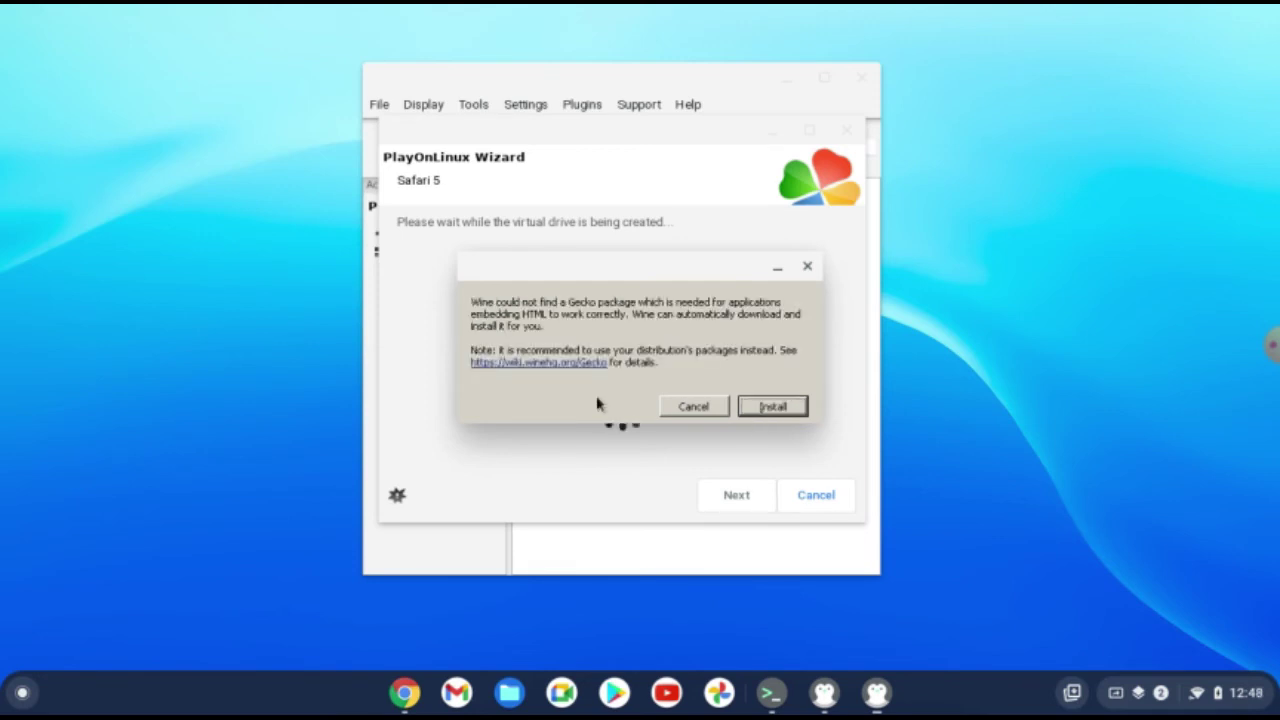
click(771, 412)
click(774, 408)
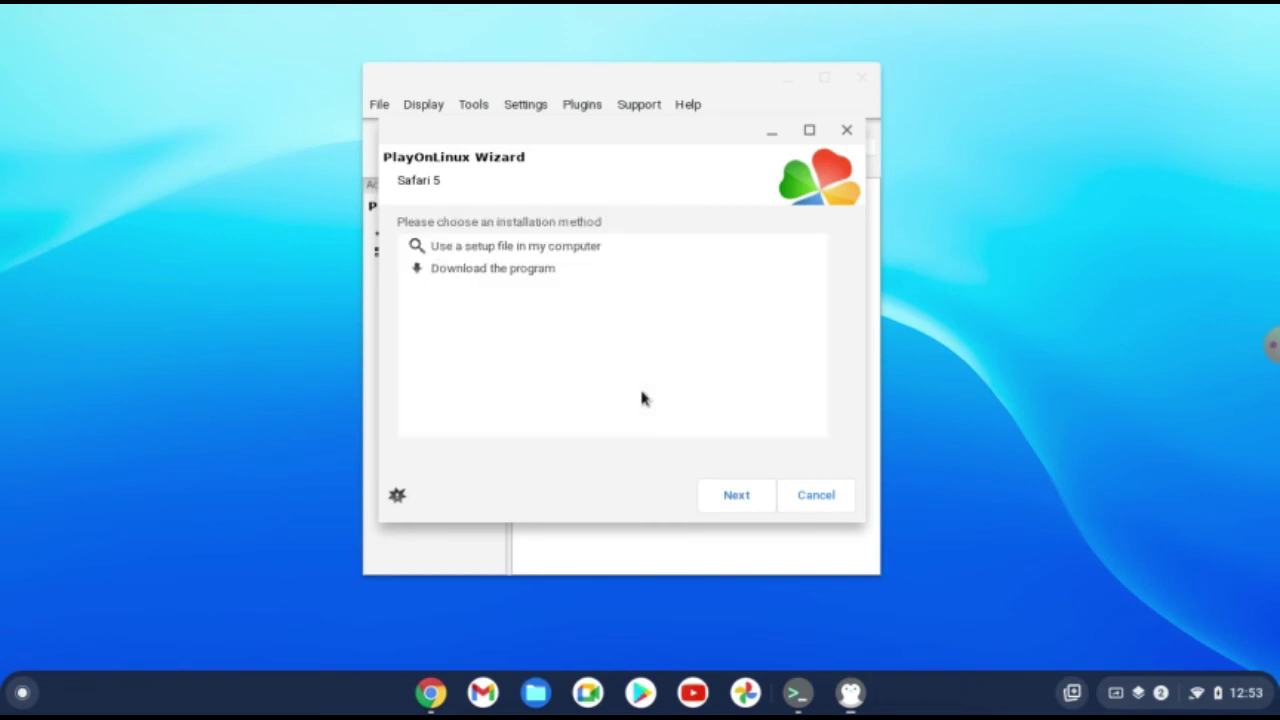
Choose Download the program as the Safari 5 installation method and continue to the Safari Installer.
click(484, 278)
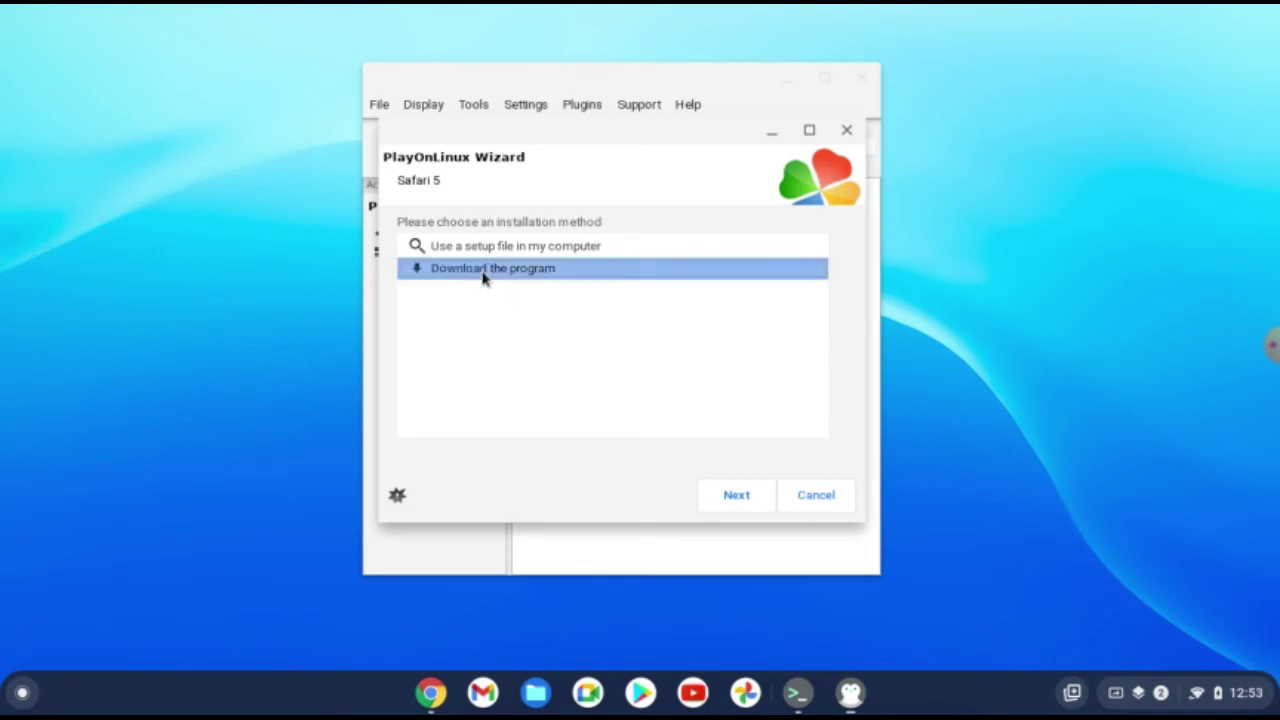
click(753, 506)
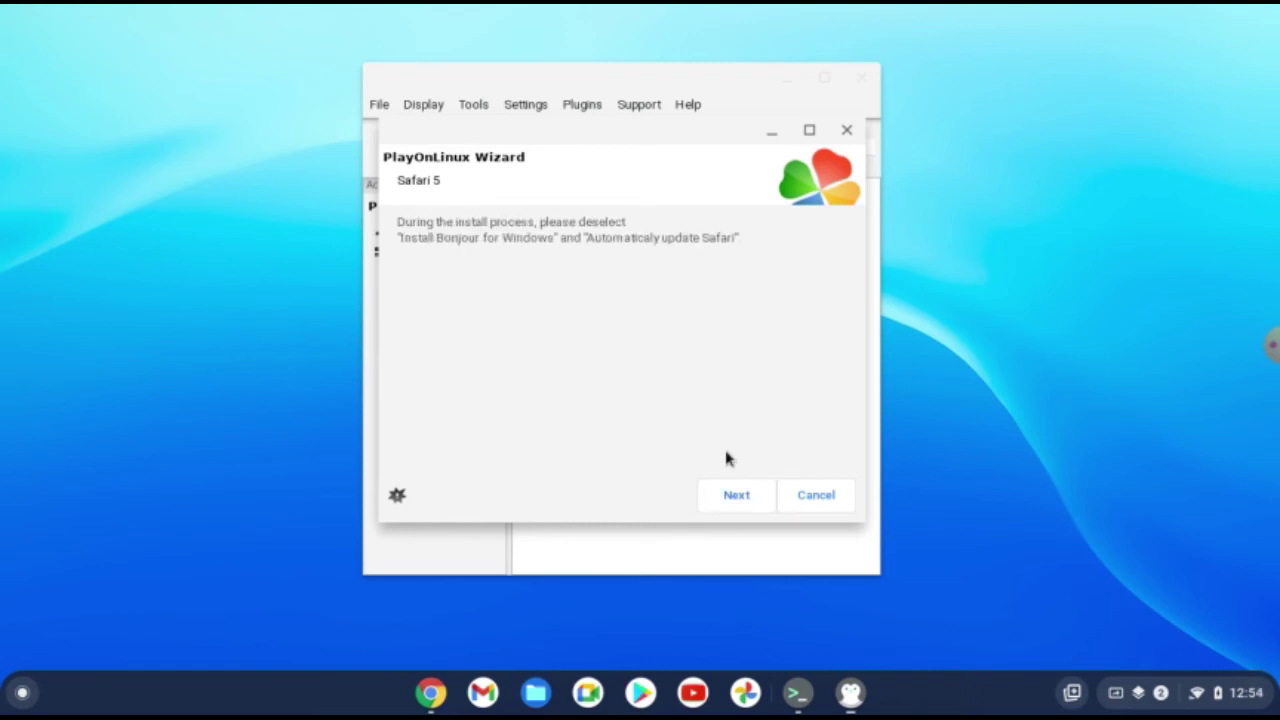
click(754, 498)
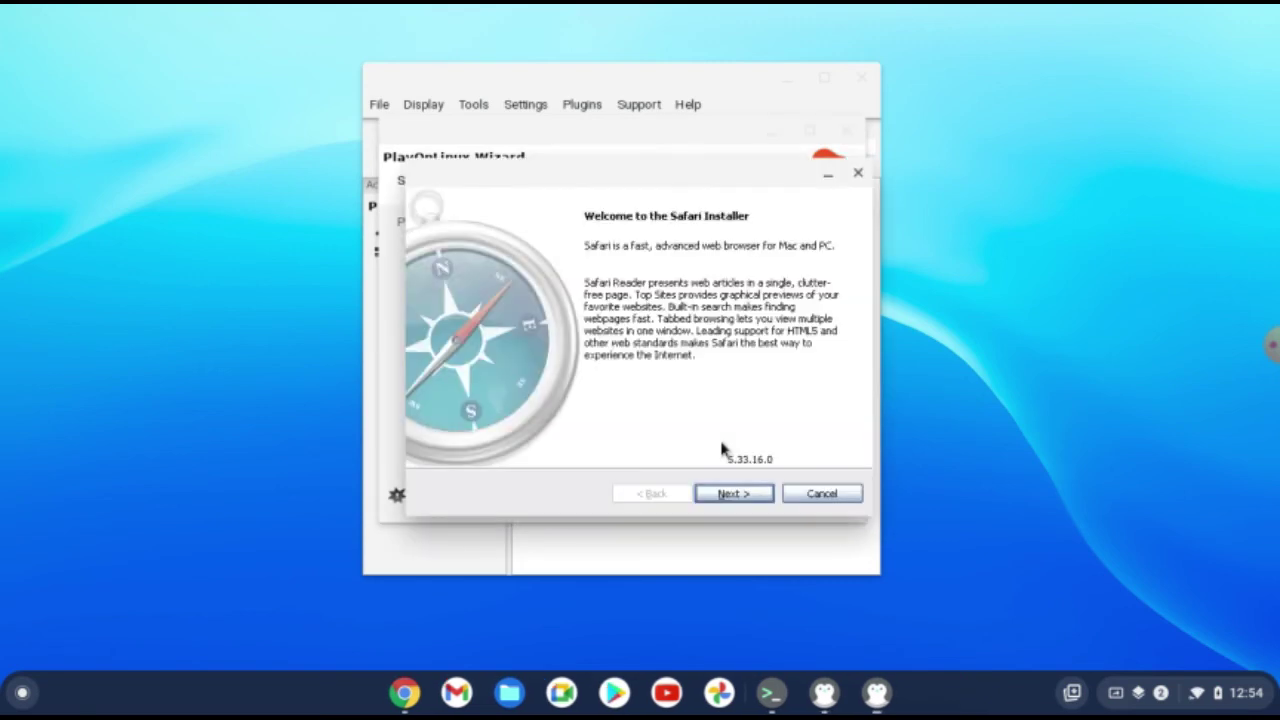
Accept the Safari license terms, install with the default options, and finish with Safari set to open after the installer exits.
click(736, 497)
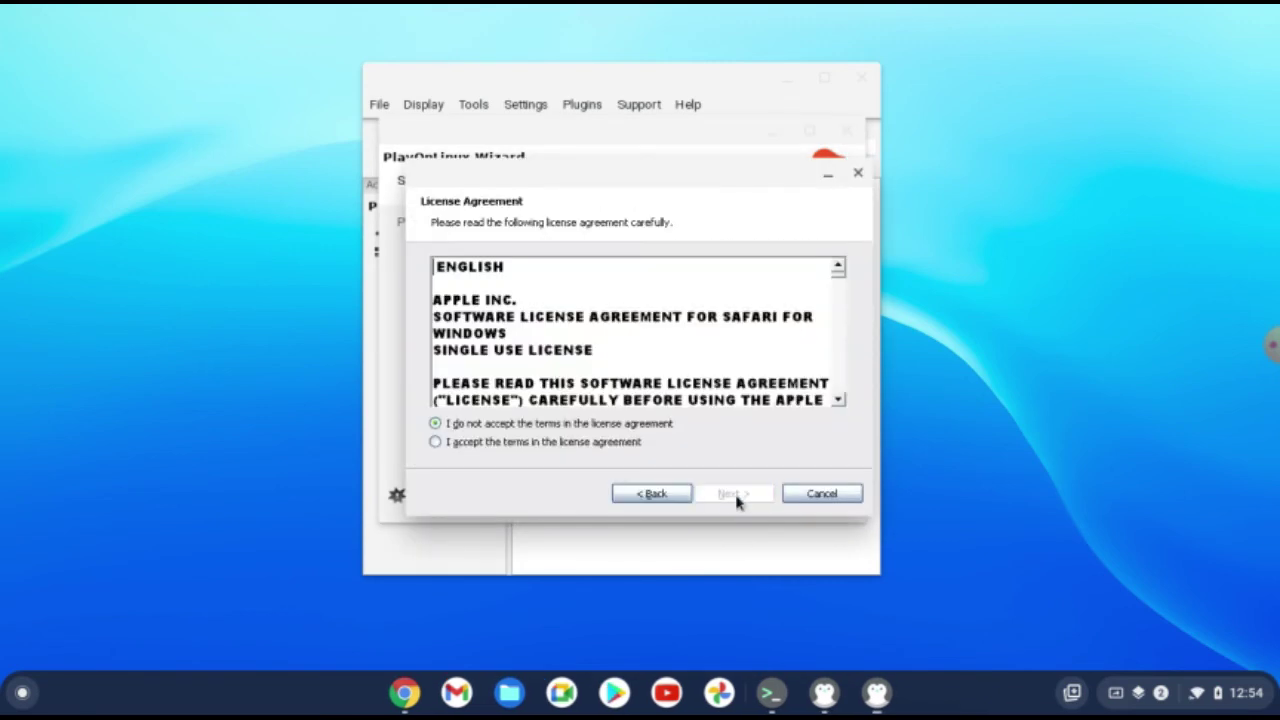
click(588, 443)
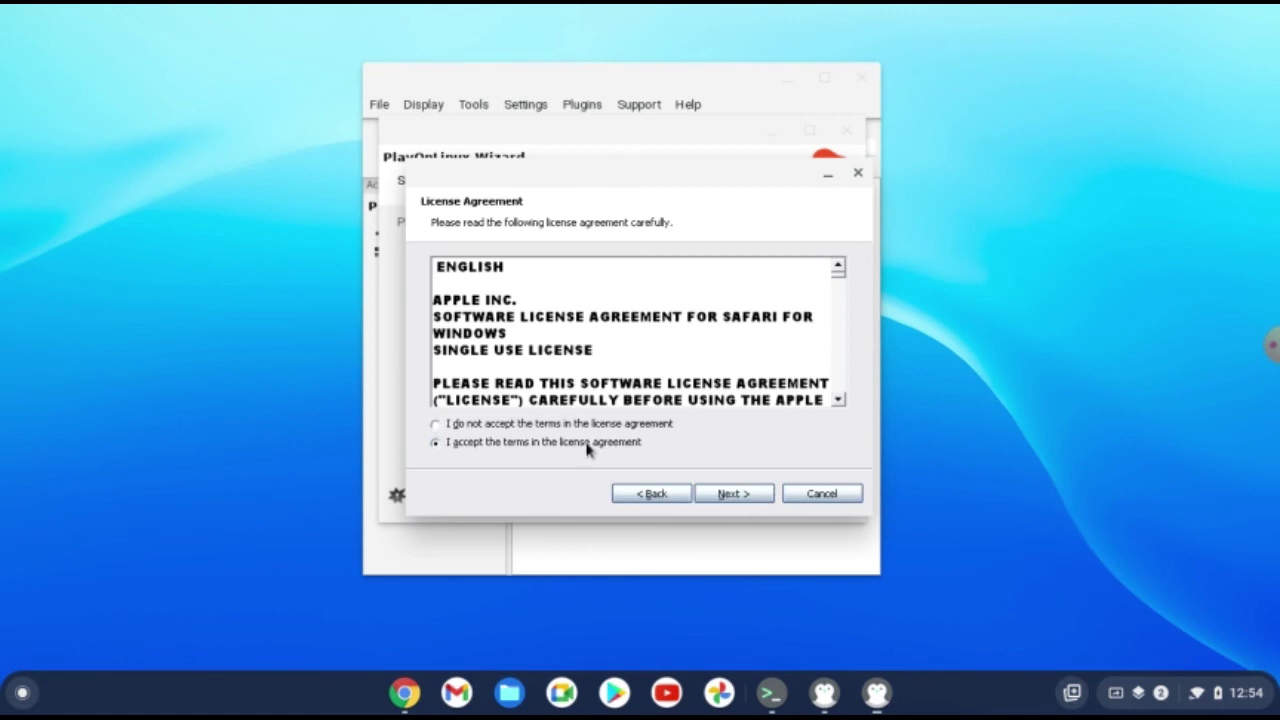
click(735, 495)
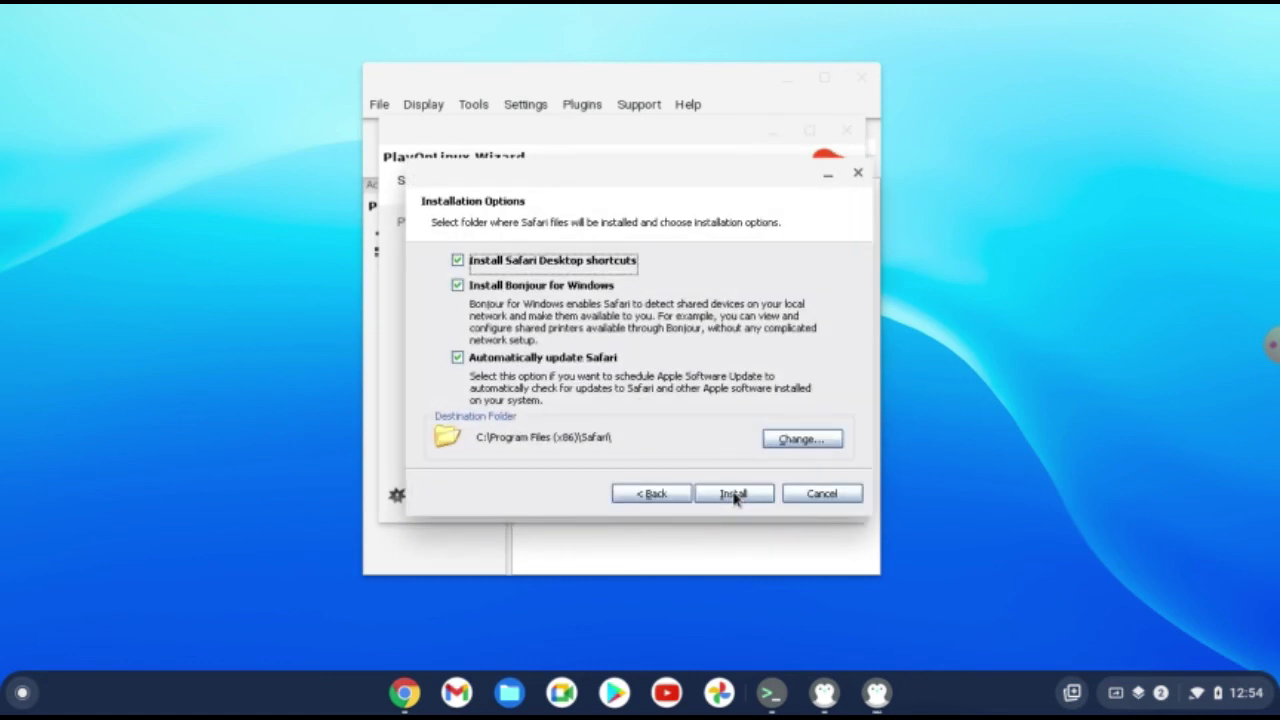
click(735, 495)
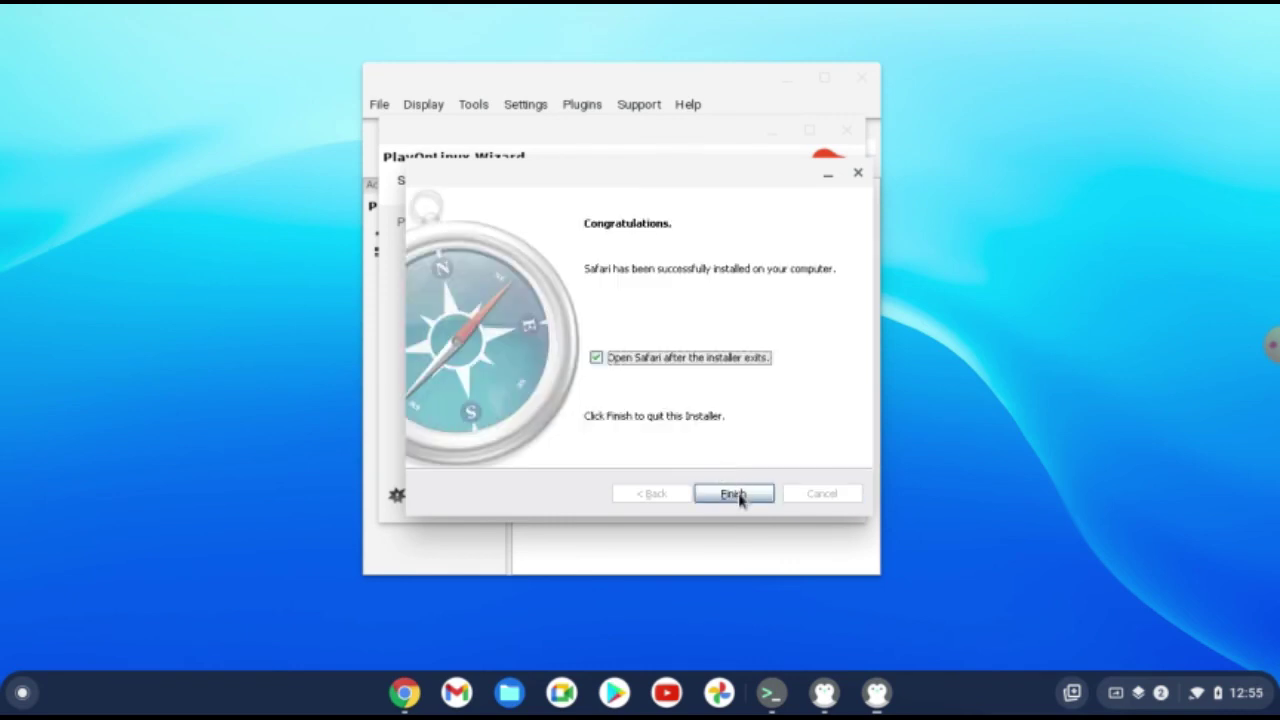
click(740, 499)
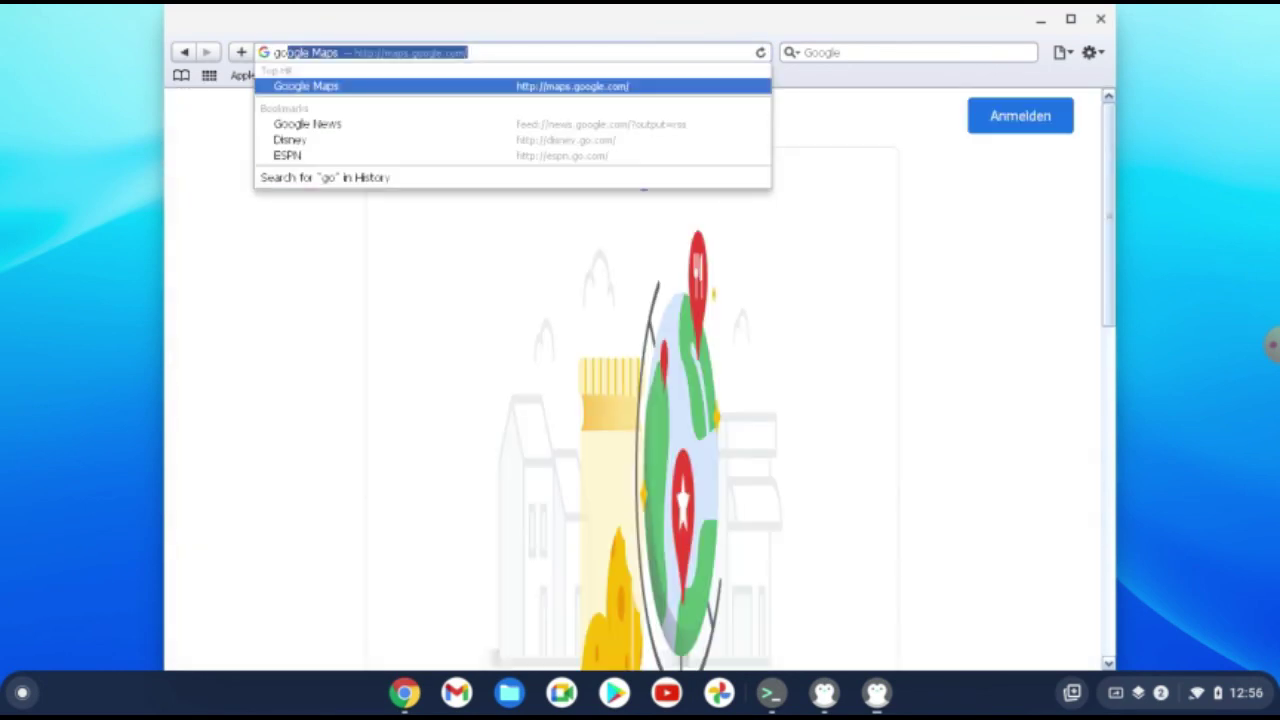
Test Safari by loading google.com, and close it to complete the Safari 5 installation wizard.
text(ogle.com)
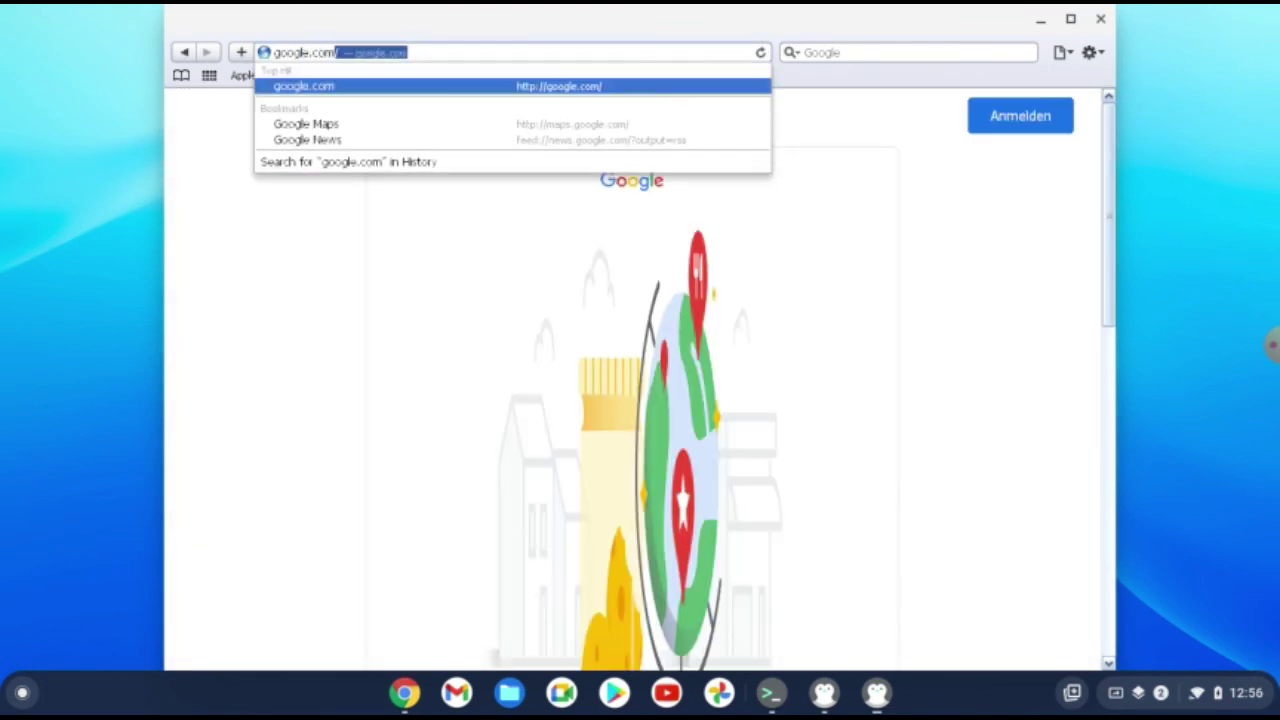
key(Return)
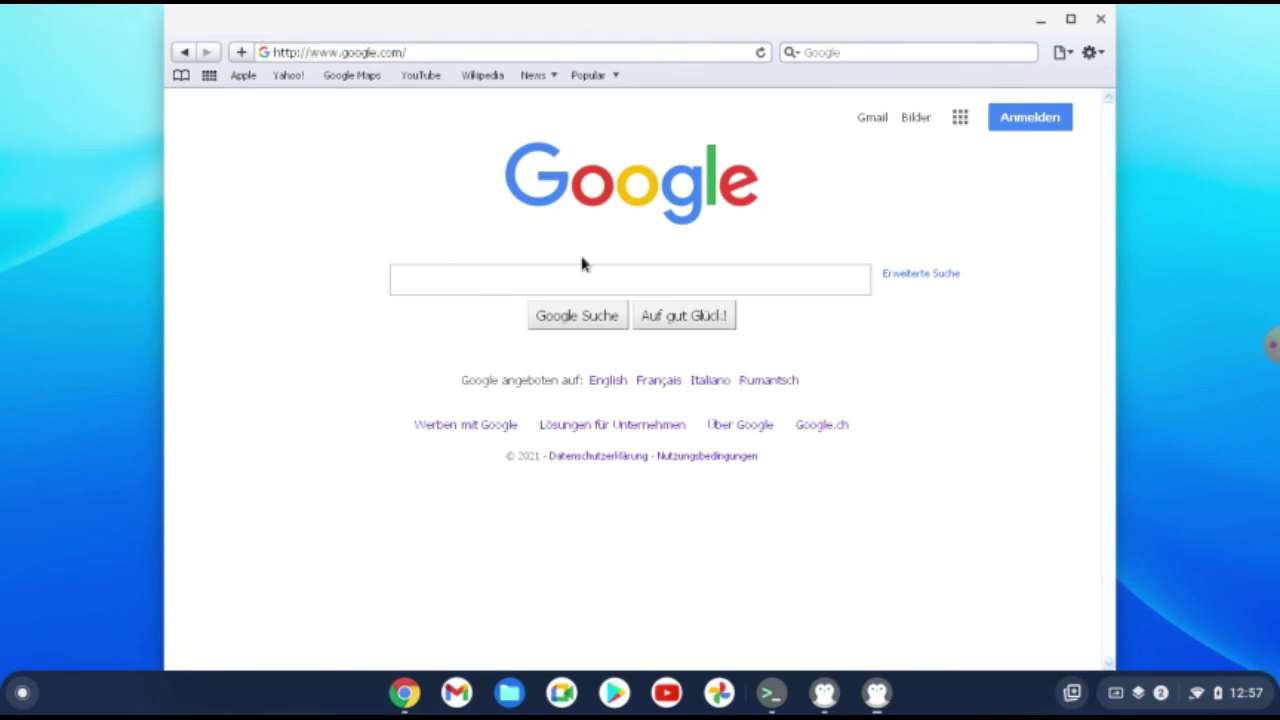
click(1102, 21)
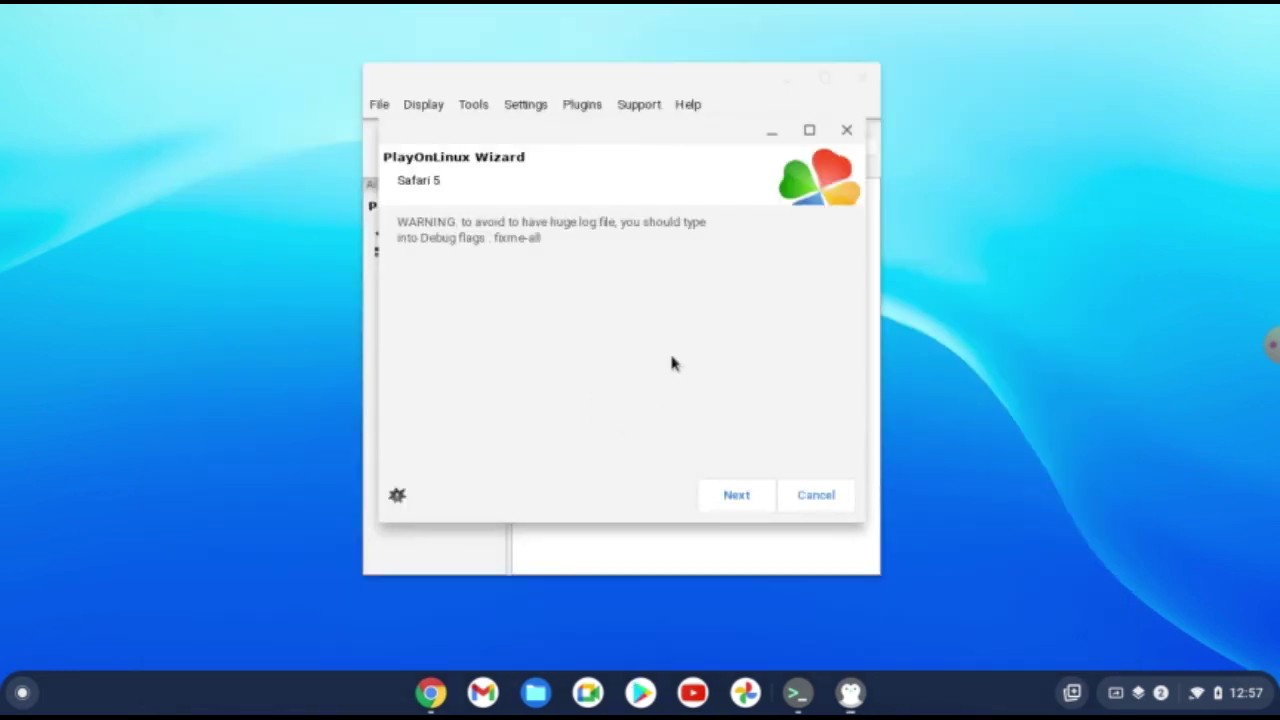
click(737, 500)
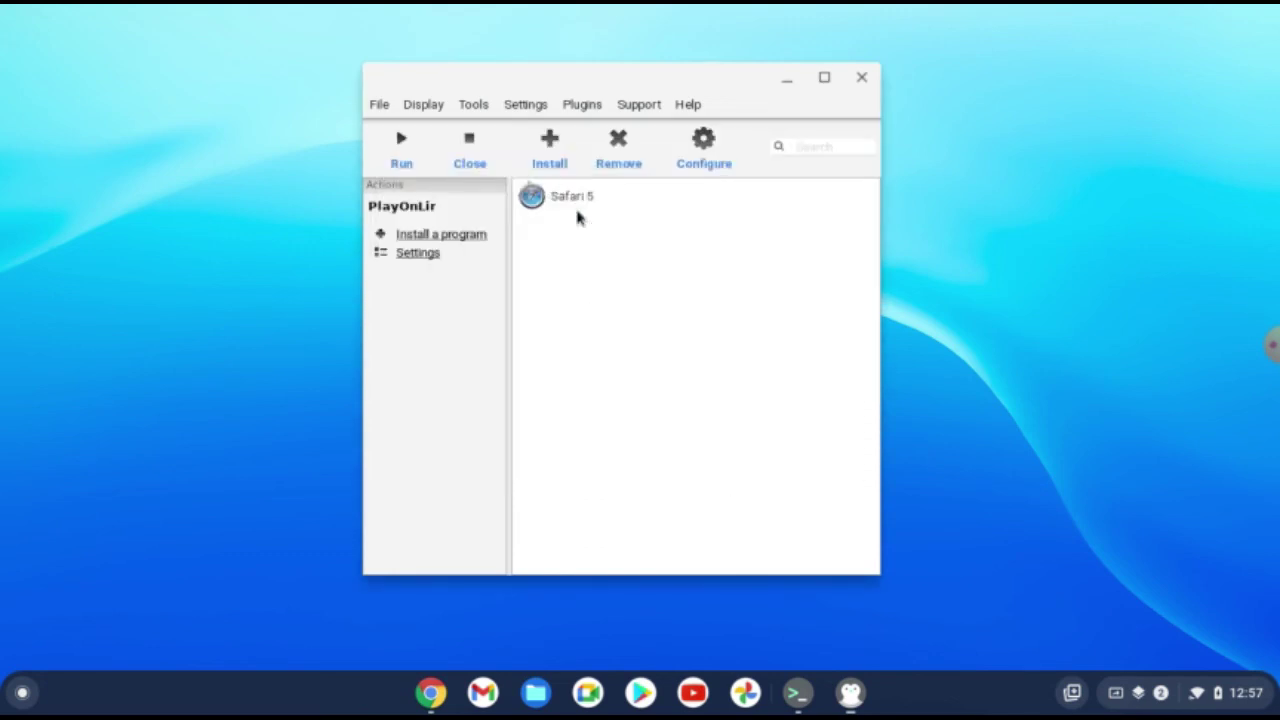
Check the option for installing a non-listed program and close all PlayOnLinux windows.
click(438, 236)
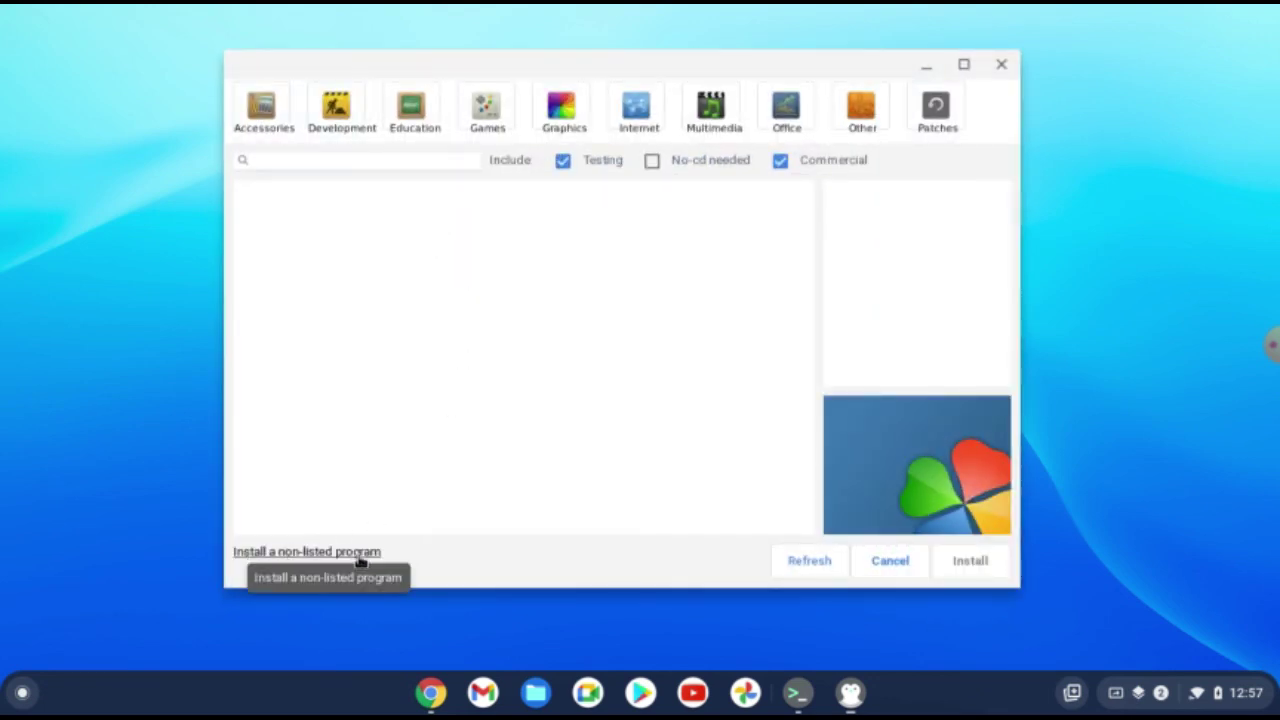
click(1001, 64)
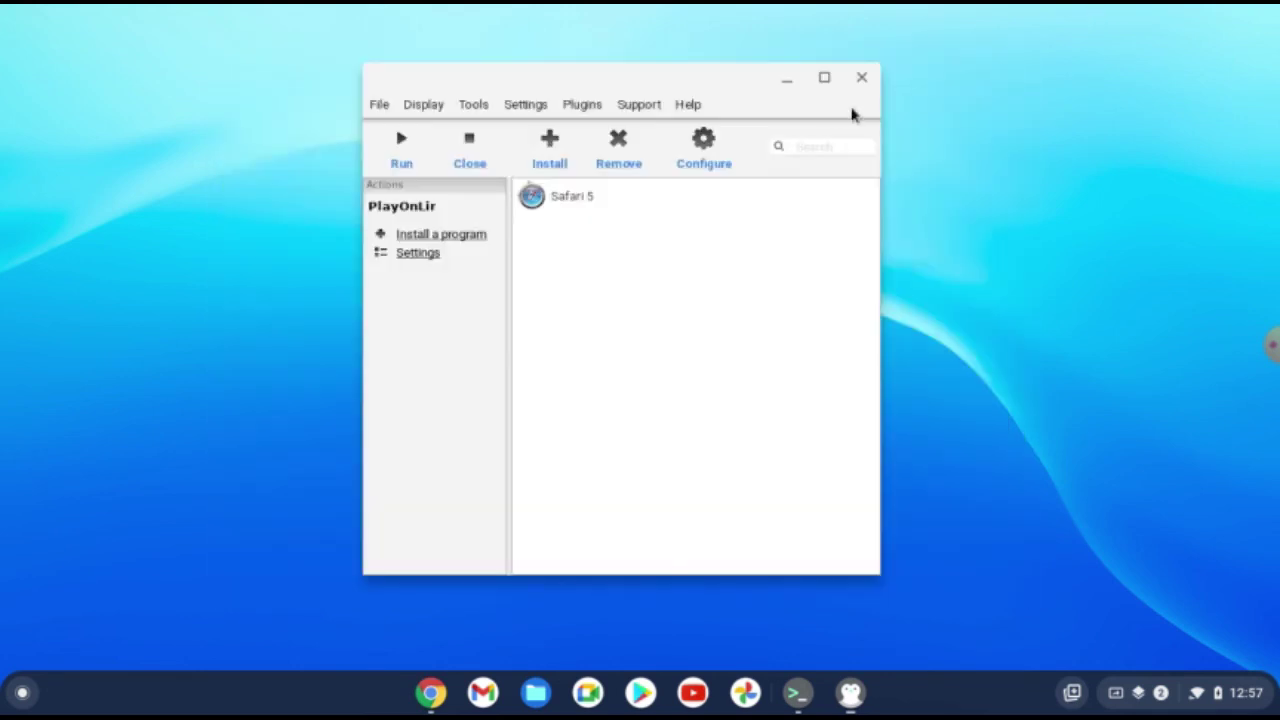
click(860, 79)
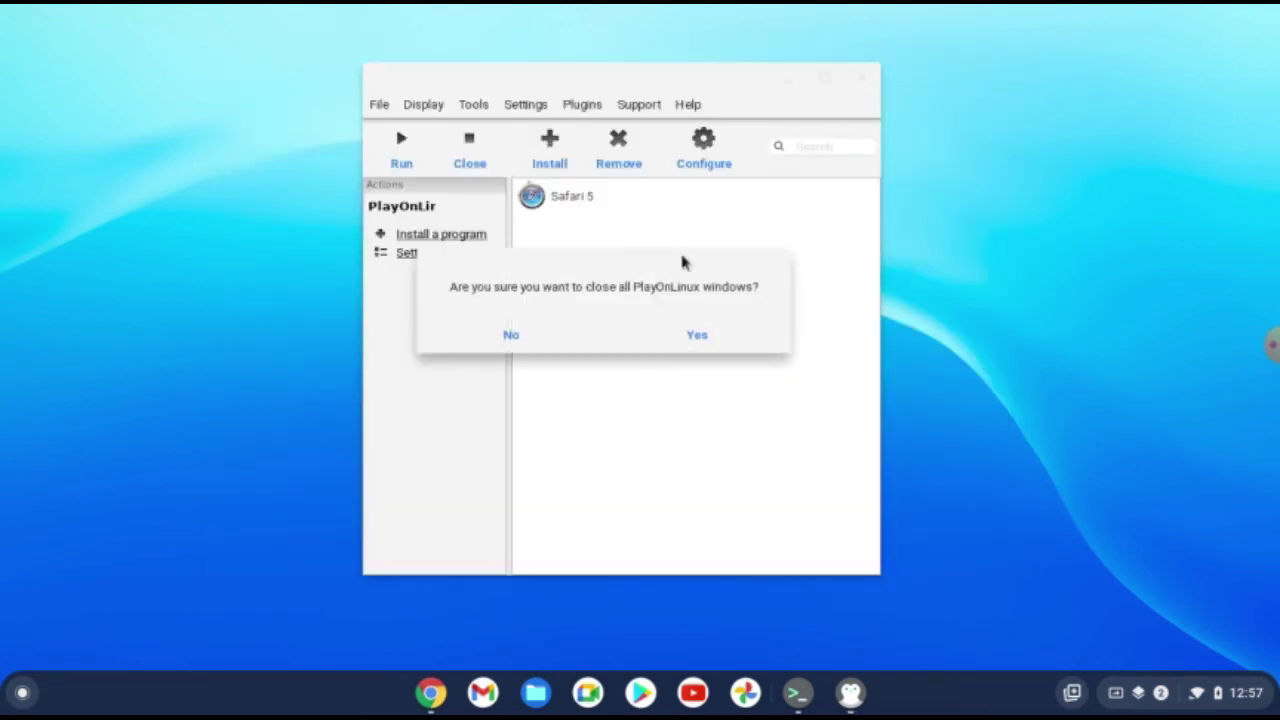
click(698, 339)
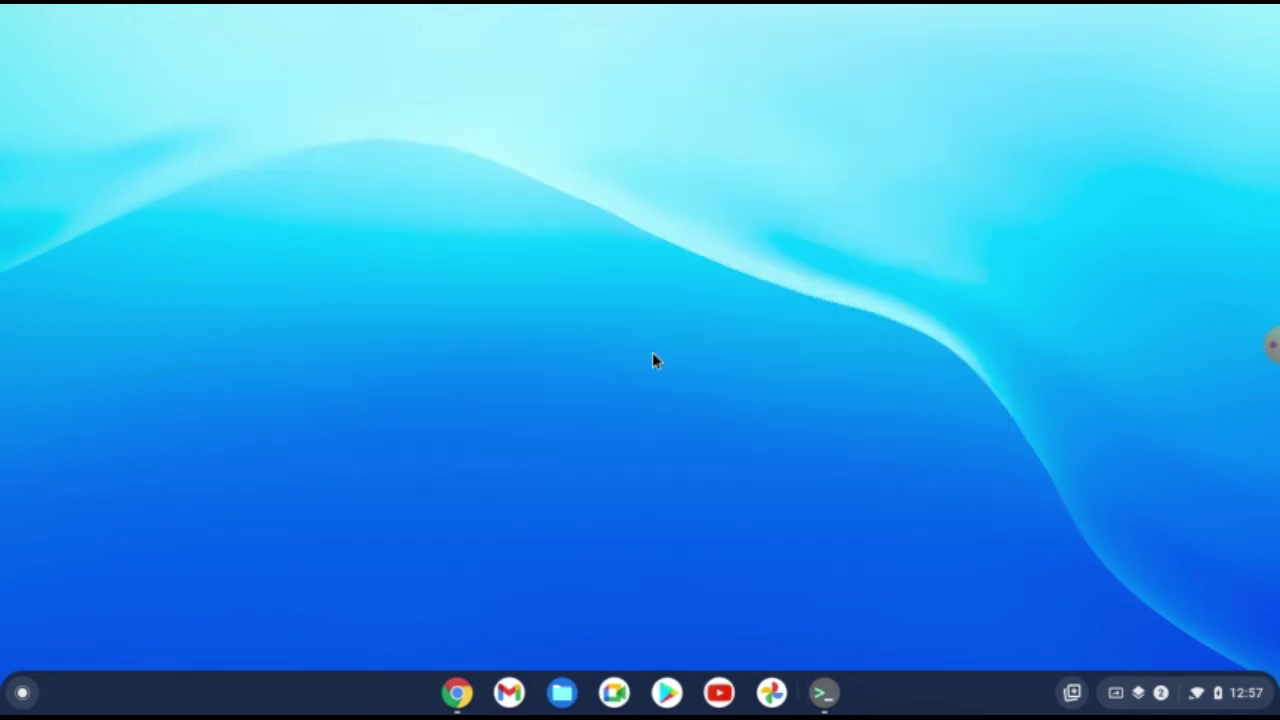